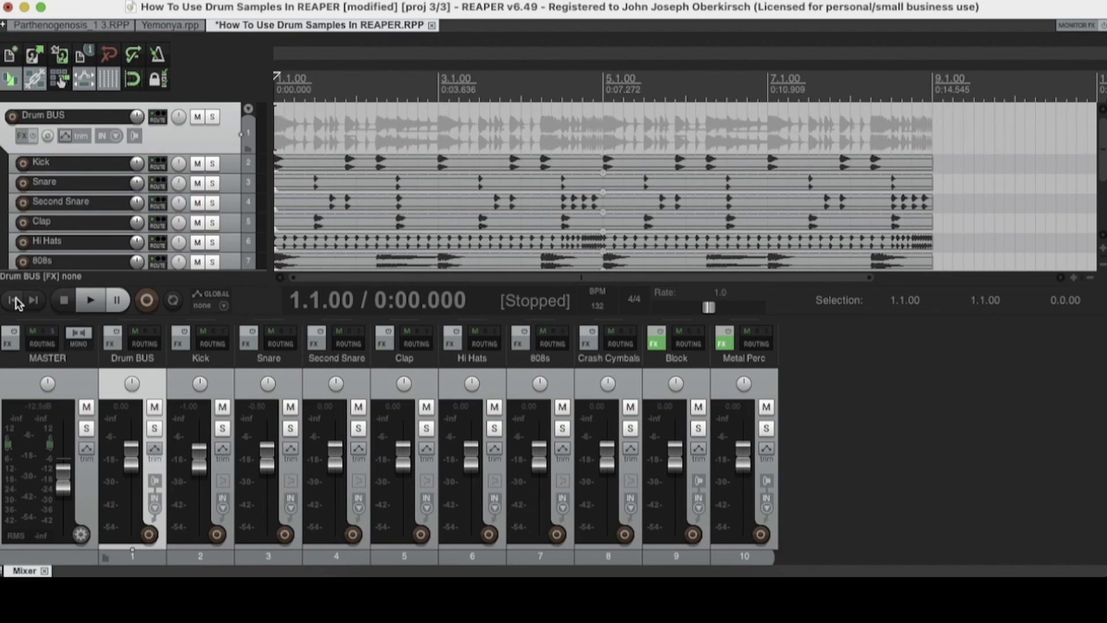
Play the unprocessed drum mix from the start of the project and stop playback
key(space)
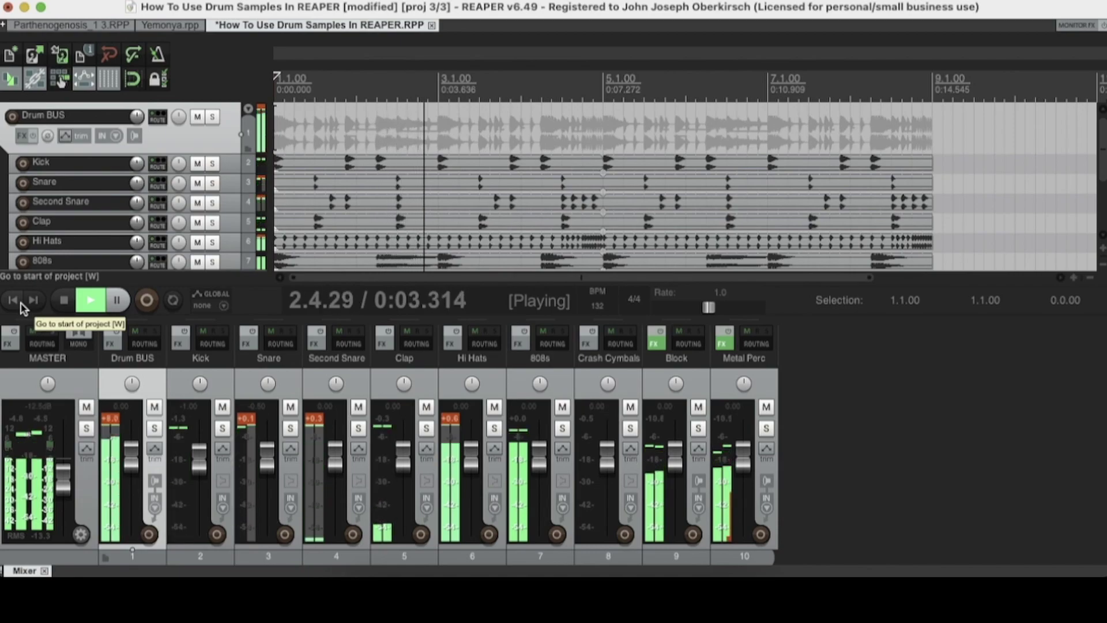
key(space)
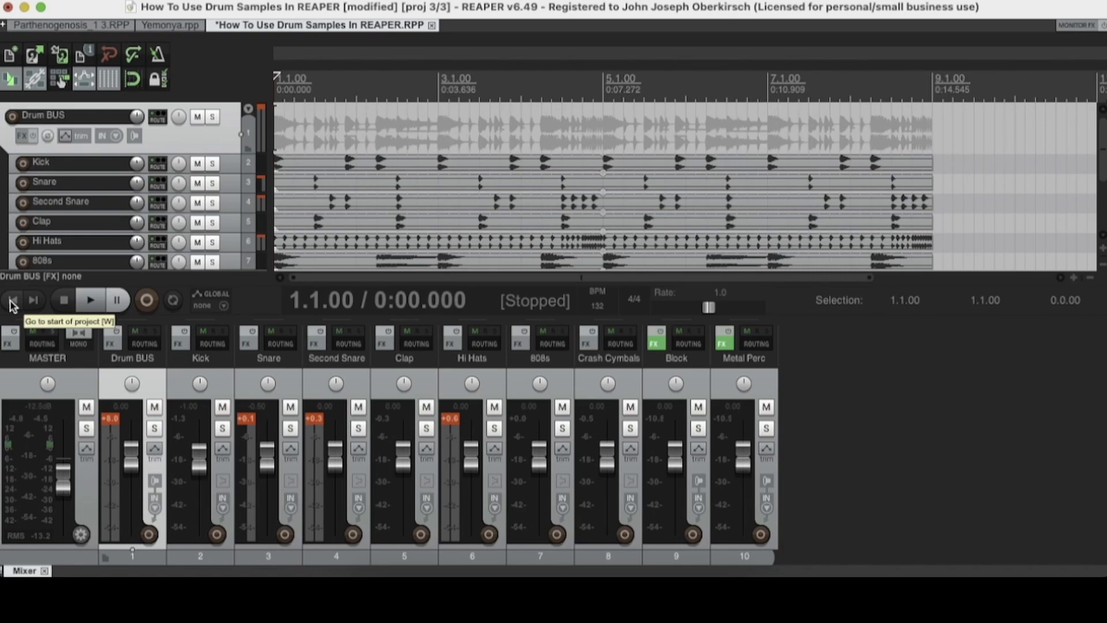
Find the JS: Saturation plugin with the filter "satur" and add it to the Drum BUS track
click(112, 345)
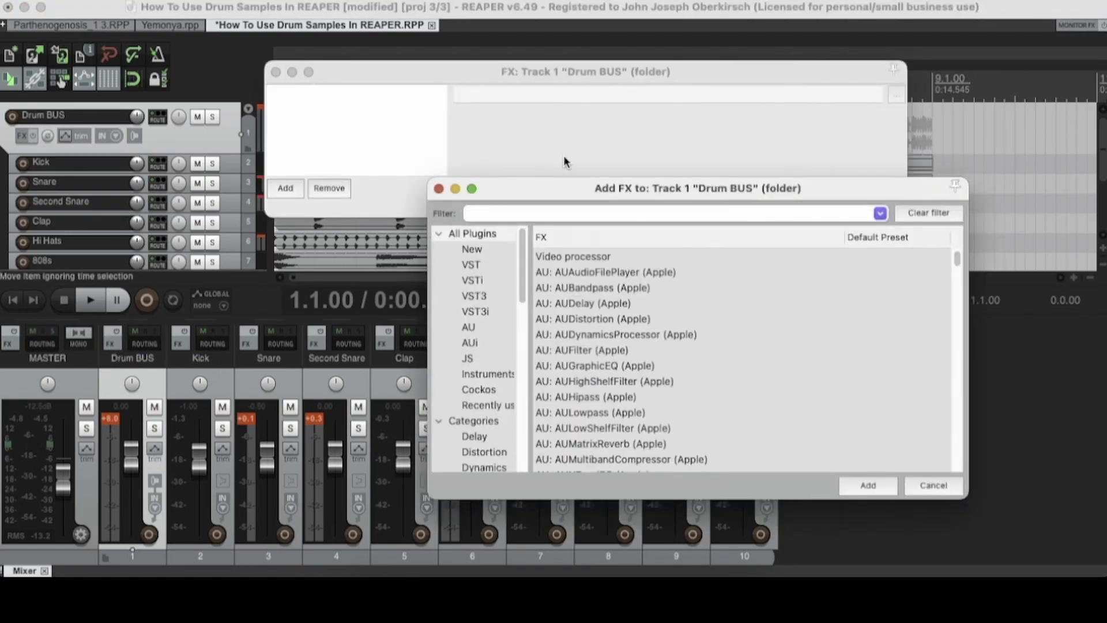
drag(608, 195, 616, 176)
click(496, 216)
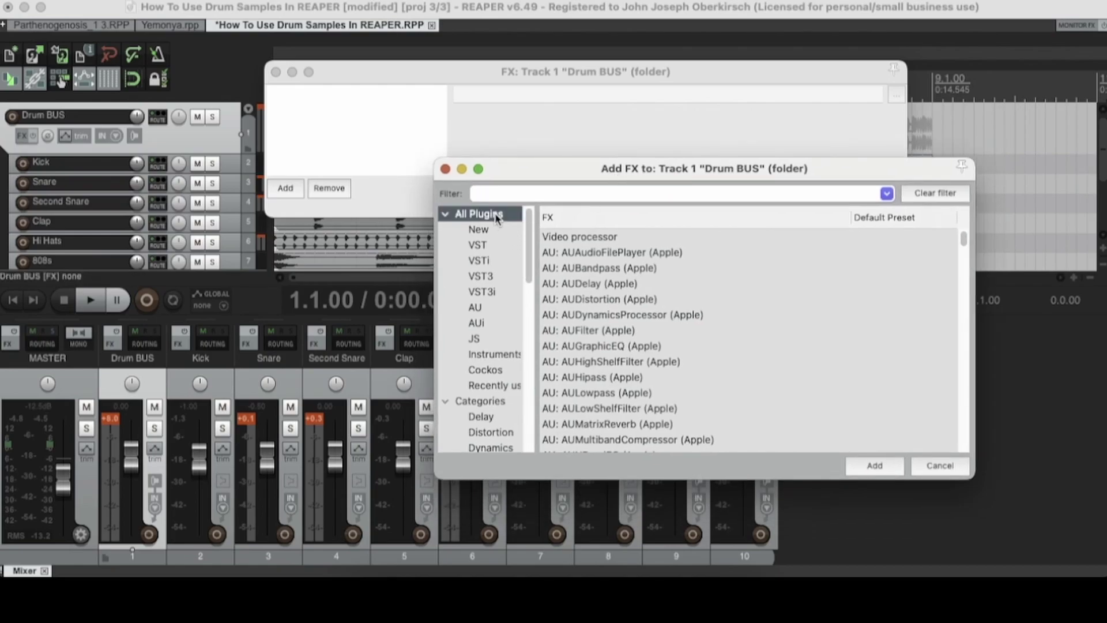
click(508, 194)
text(s)
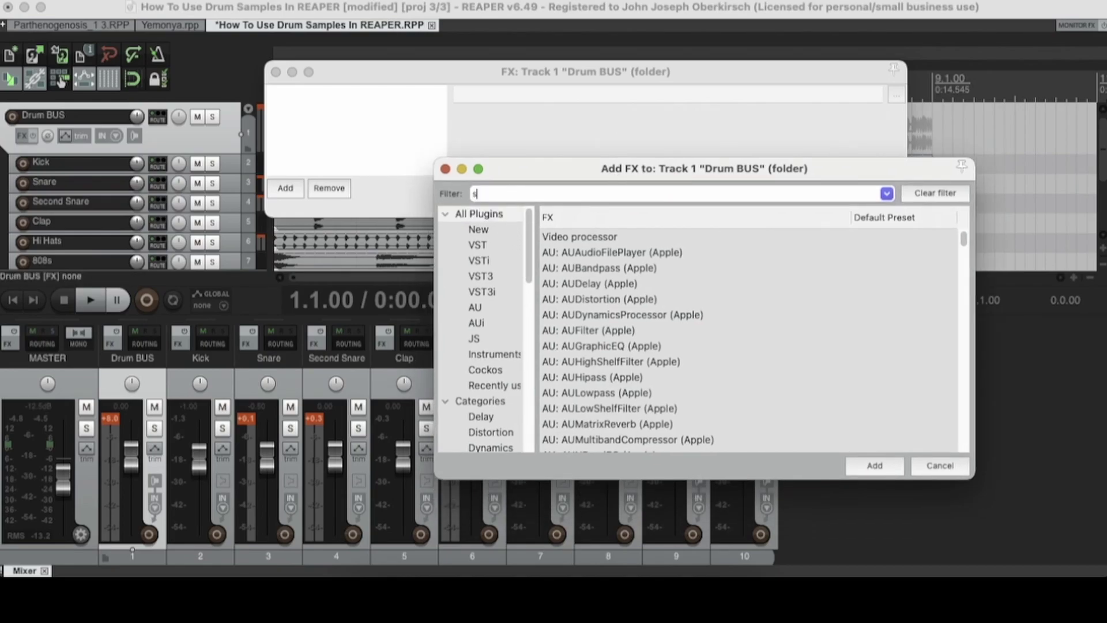
text(at)
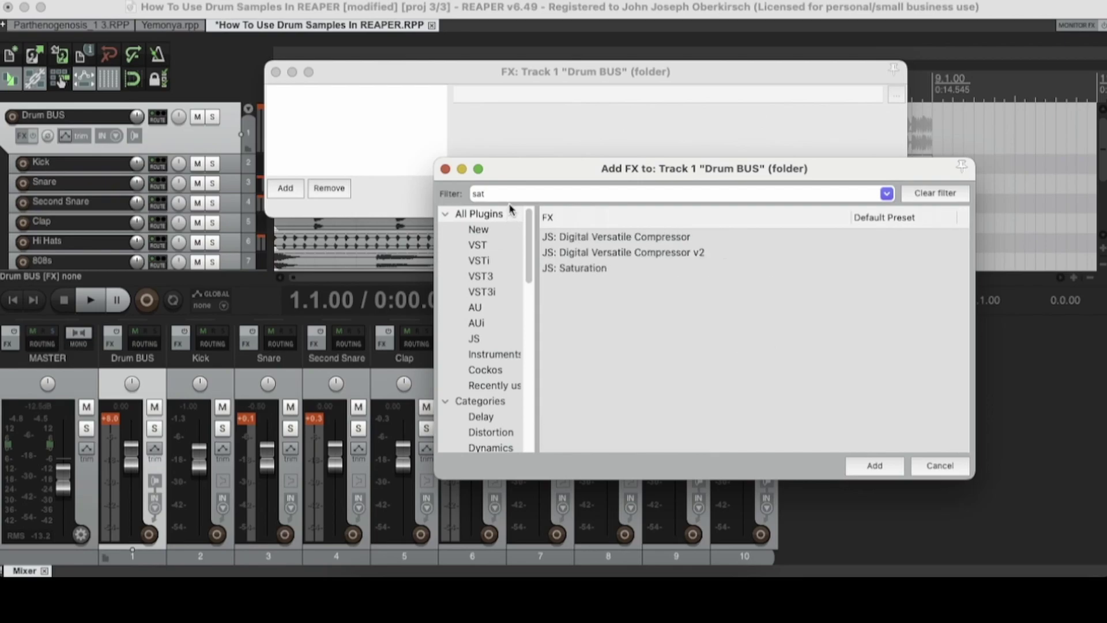
text(ur)
click(578, 243)
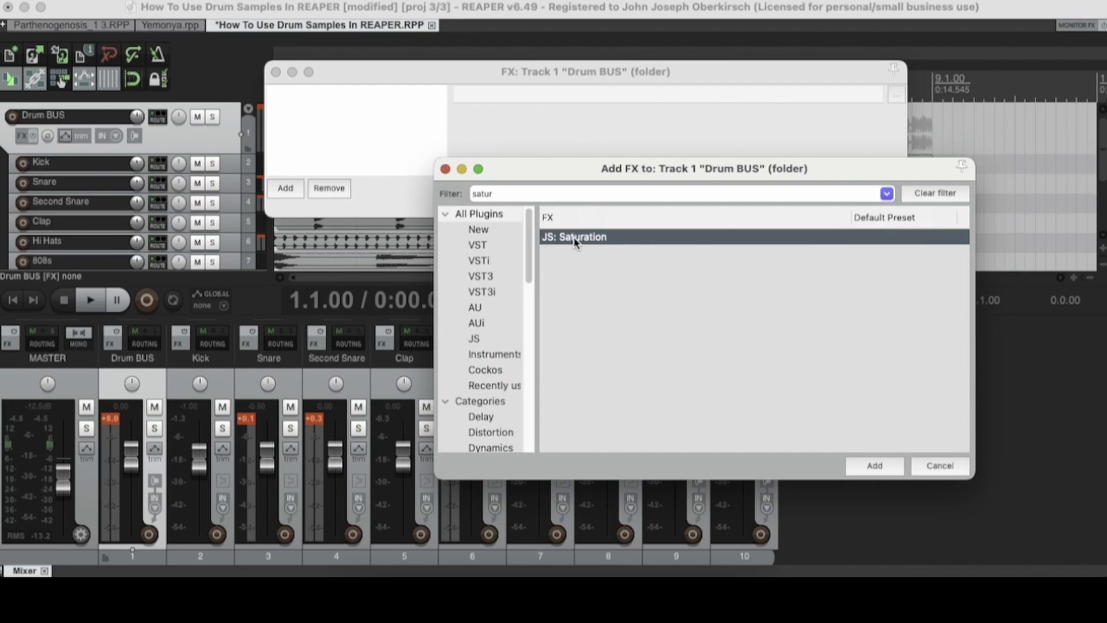
double_click(573, 237)
Set the Saturation amount on the Drum BUS to 5.0% and play the drum mix through it
drag(528, 73, 535, 226)
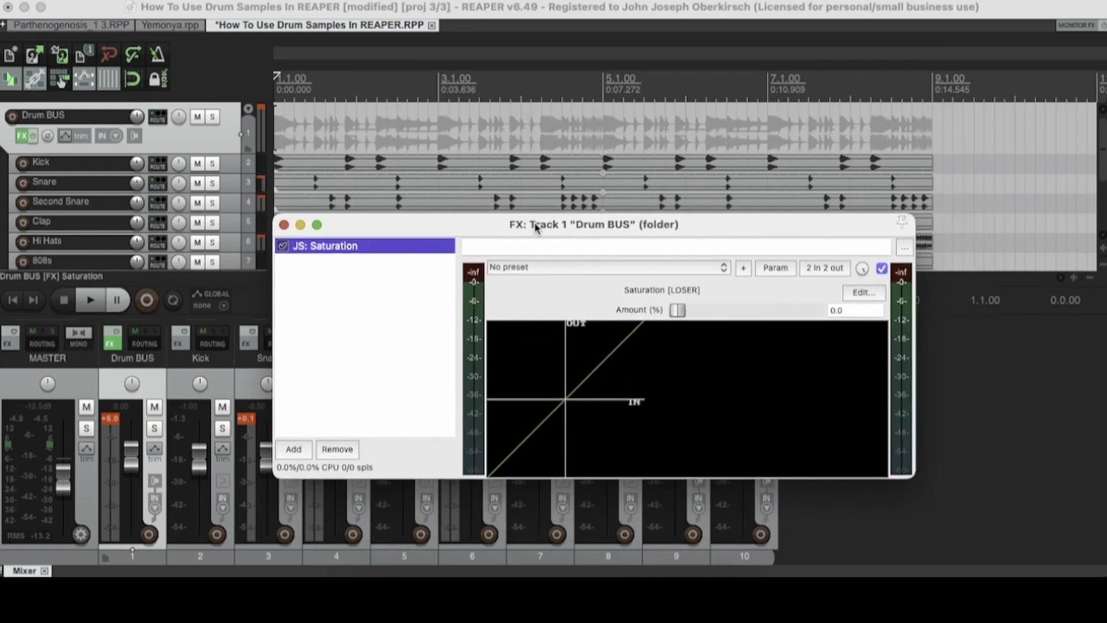
mouse_move(678, 310)
mouse_down()
mouse_move(838, 307)
mouse_move(675, 309)
mouse_move(840, 322)
mouse_move(687, 328)
mouse_up()
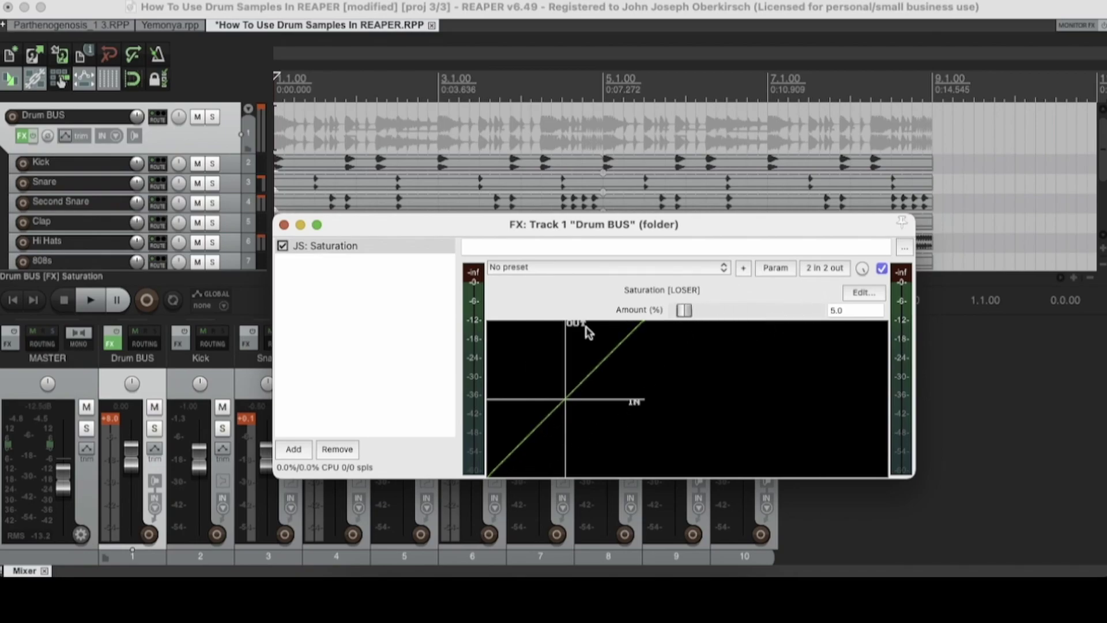
drag(705, 223, 734, 180)
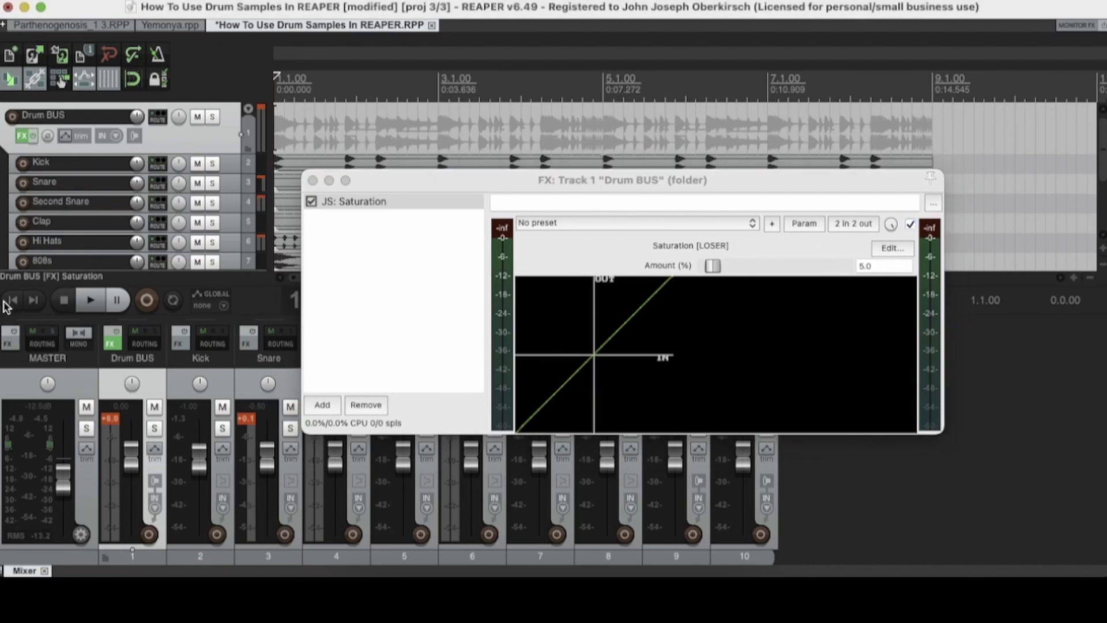
drag(458, 179, 460, 272)
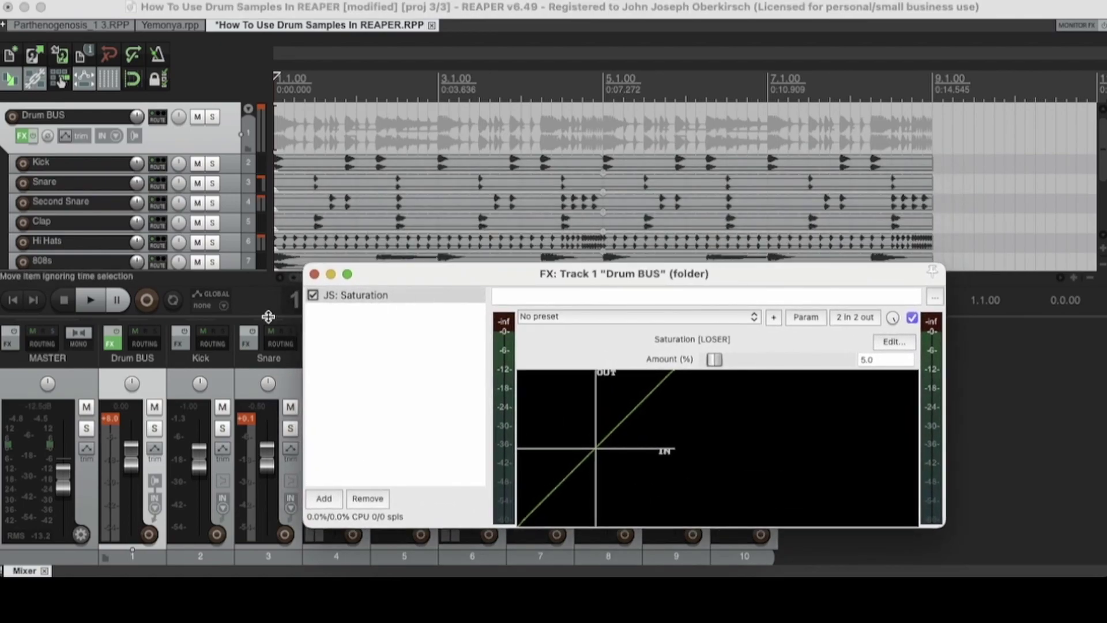
key(space)
mouse_move(716, 363)
mouse_down()
mouse_move(740, 375)
mouse_move(733, 362)
mouse_move(721, 367)
mouse_up()
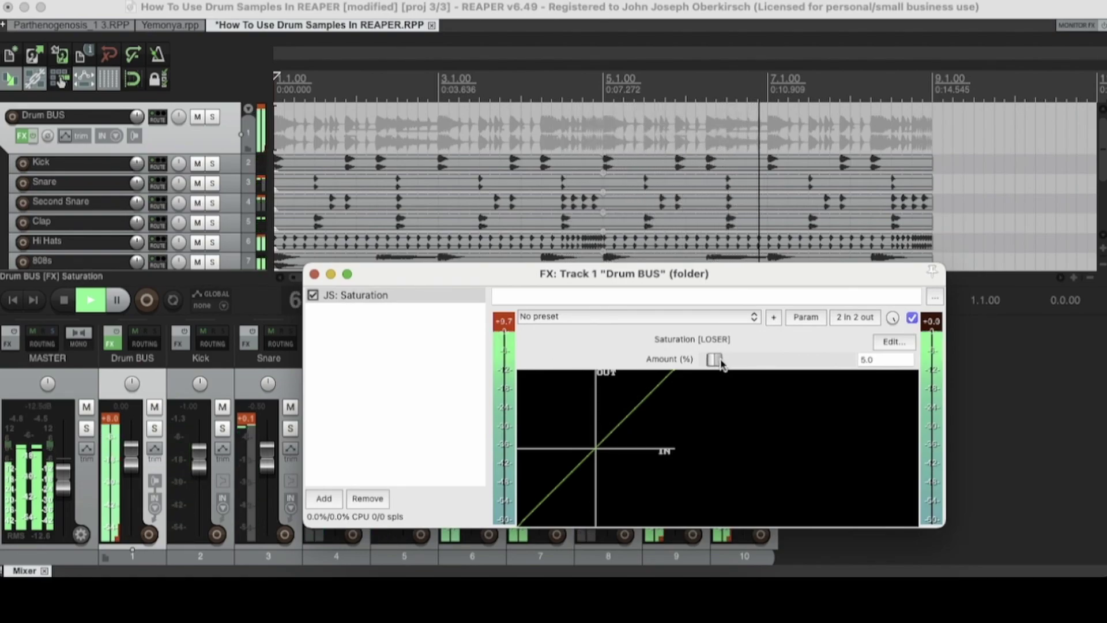
key(space)
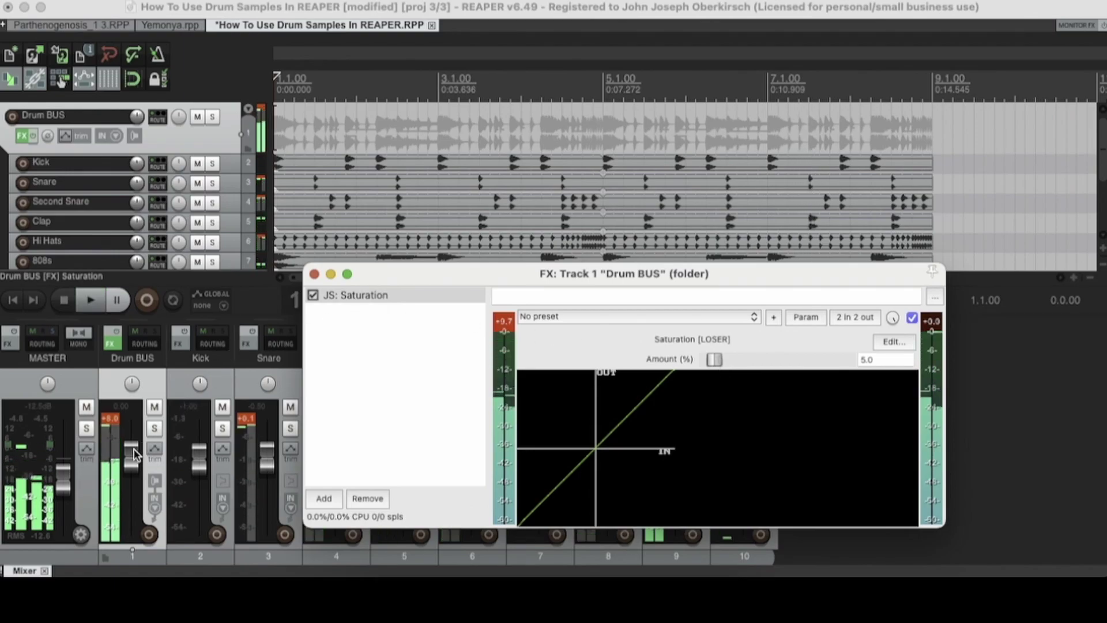
Lower the Drum BUS fader to about -6 dB and, during playback, raise the master fader to about -5 dB
drag(134, 454, 130, 474)
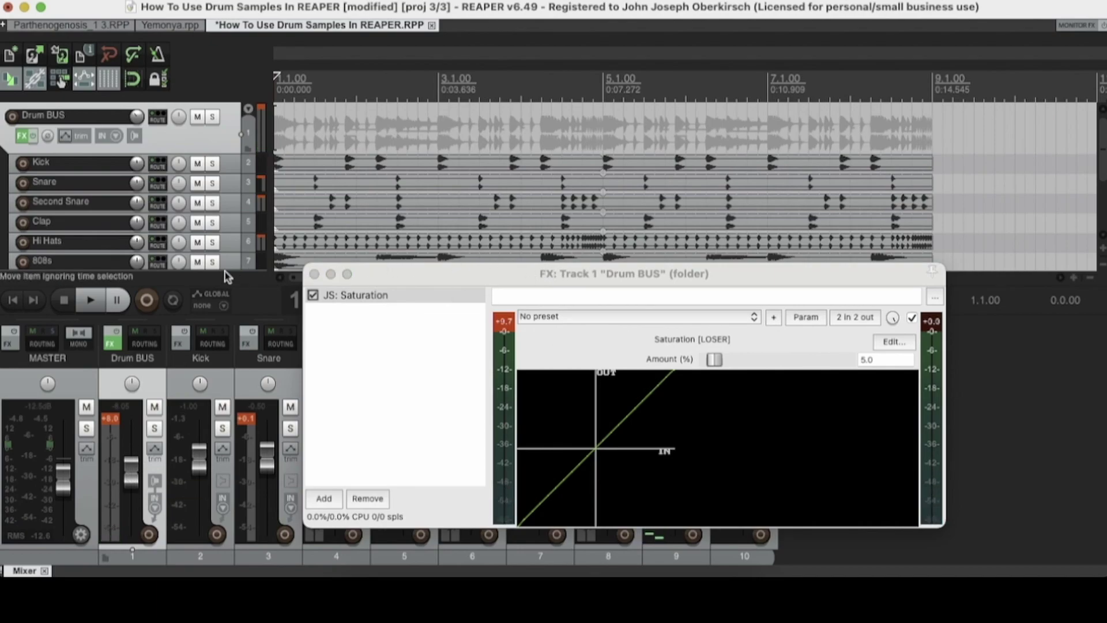
key(space)
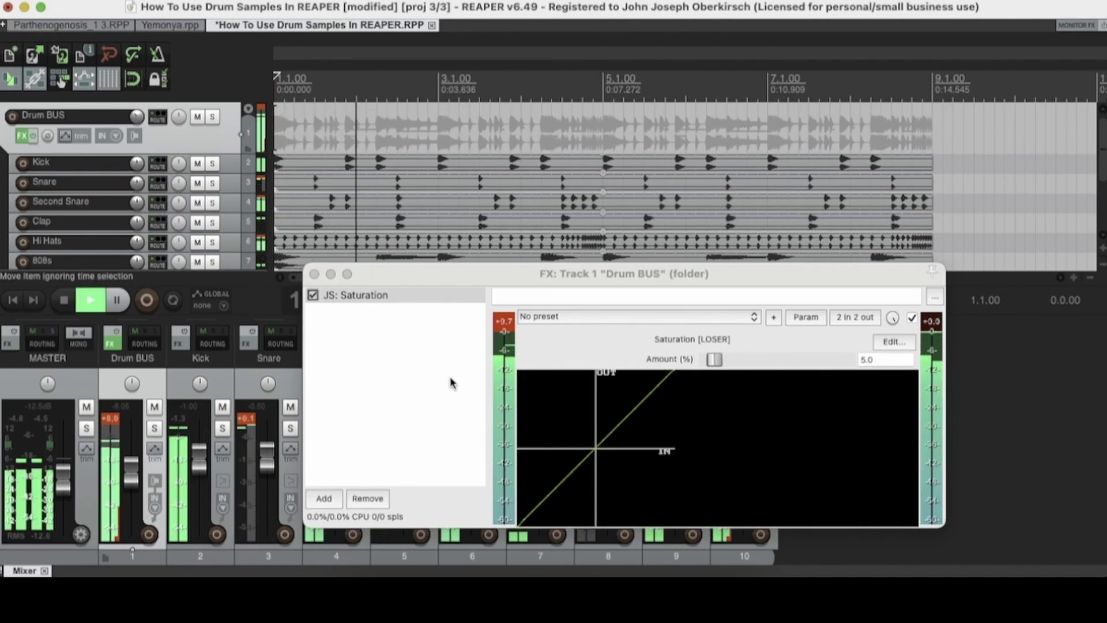
drag(64, 481, 62, 475)
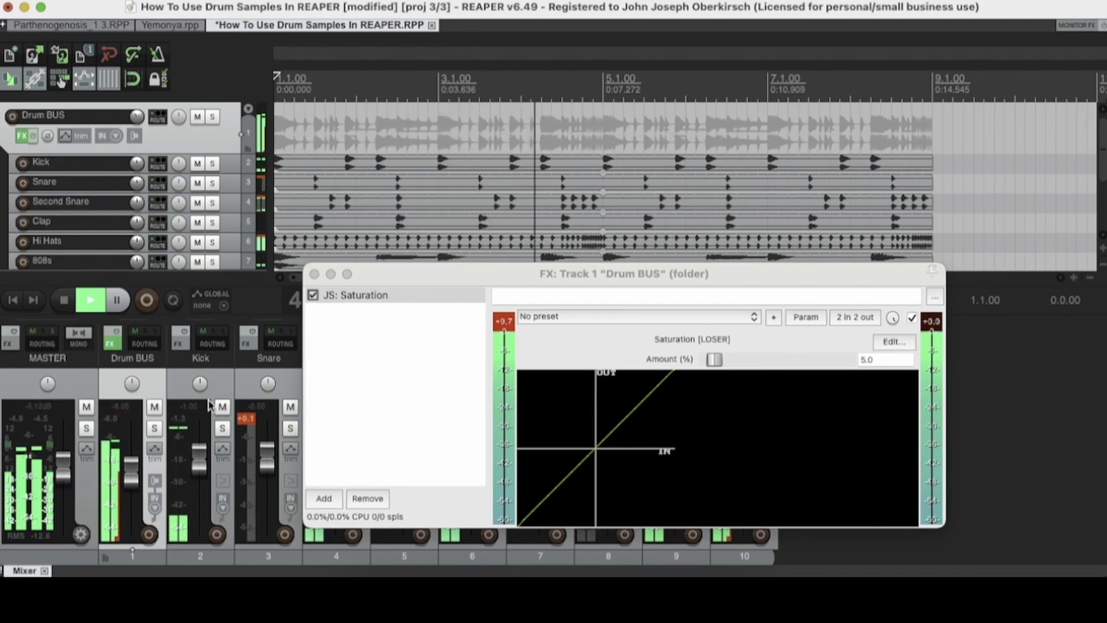
Set the Saturation amount on the Drum BUS to 10.0% during playback, and return to the project start
drag(710, 364, 728, 369)
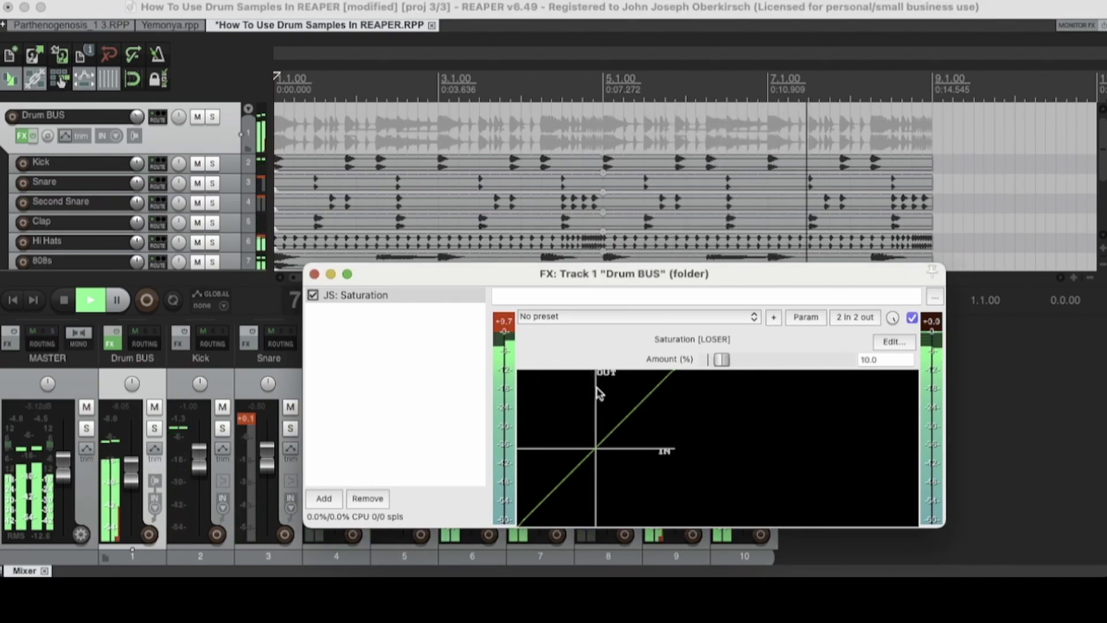
key(space)
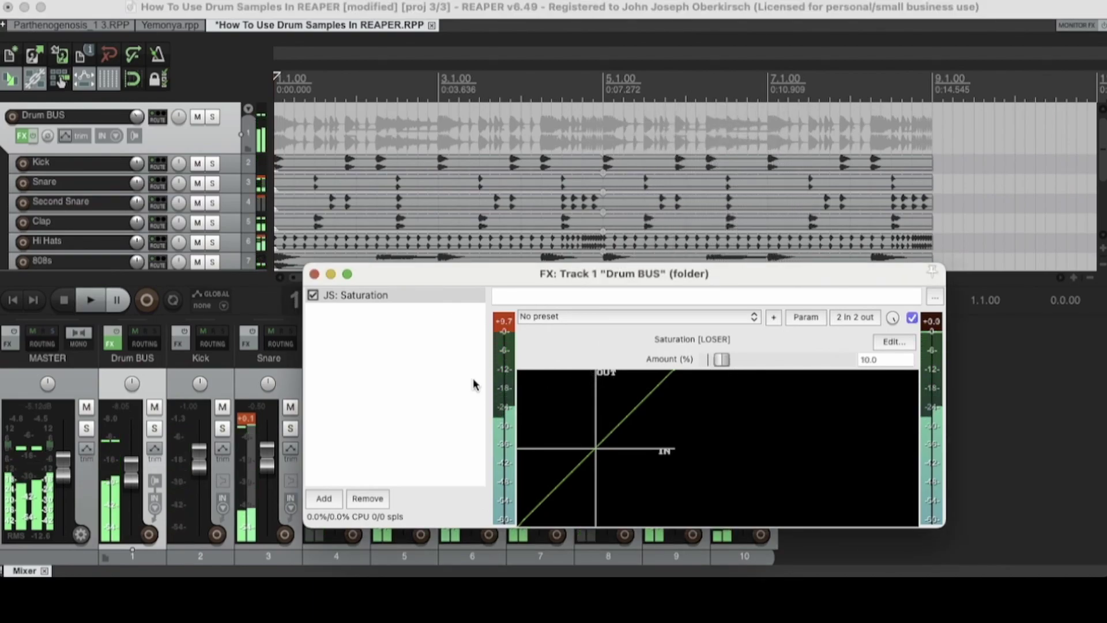
click(12, 301)
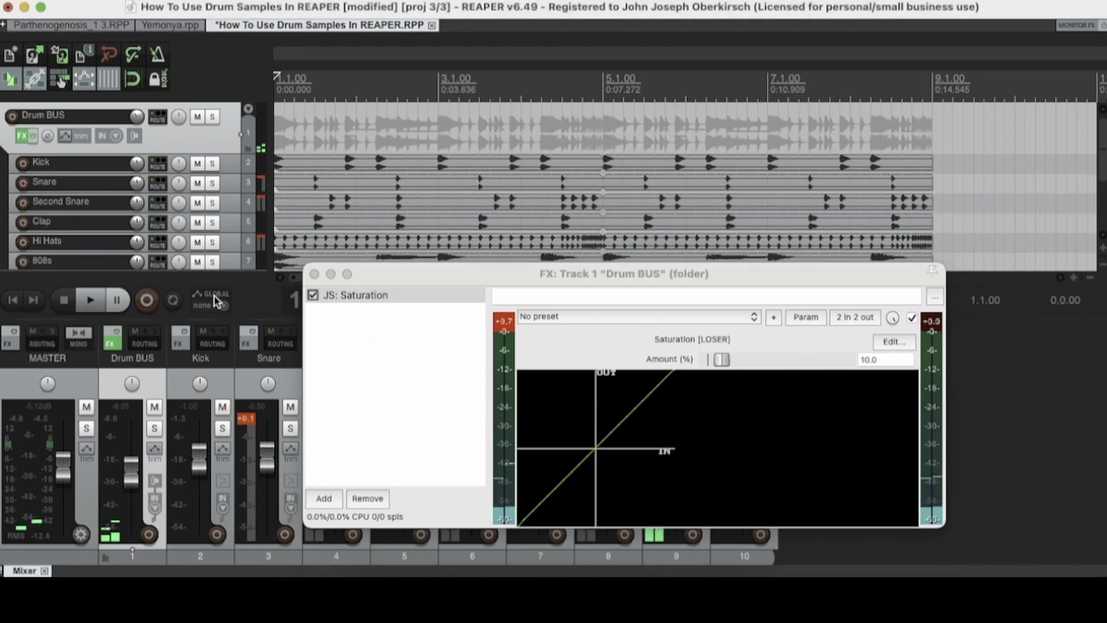
Find VST: ReaEQ (Cockos) with the filter "reae" and add it after Saturation on the Drum BUS
drag(662, 279, 664, 172)
click(341, 184)
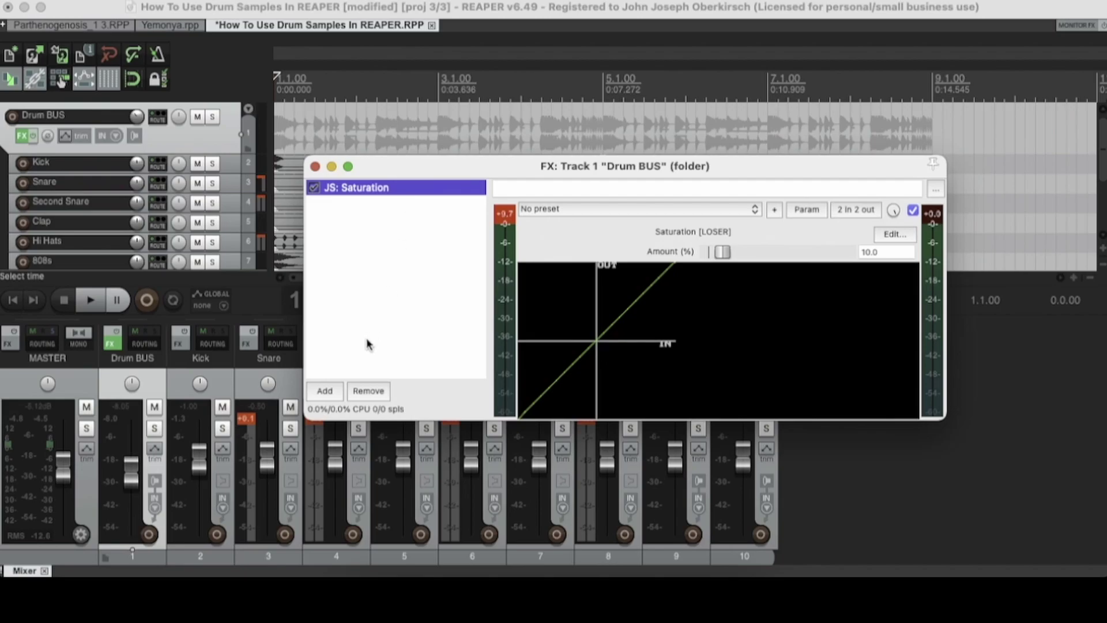
click(348, 364)
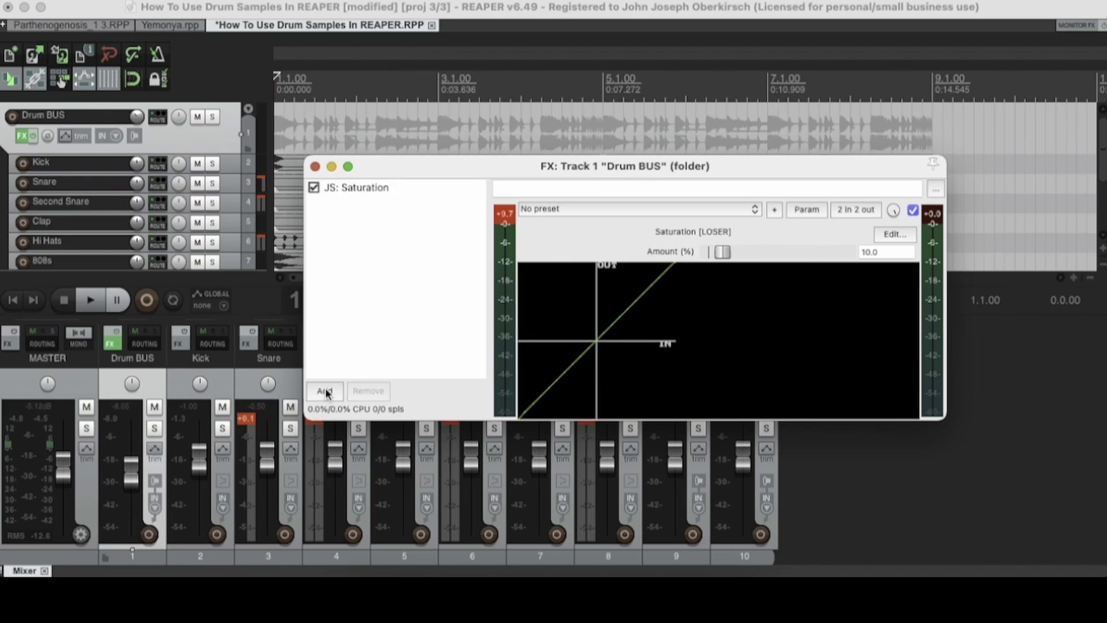
click(326, 391)
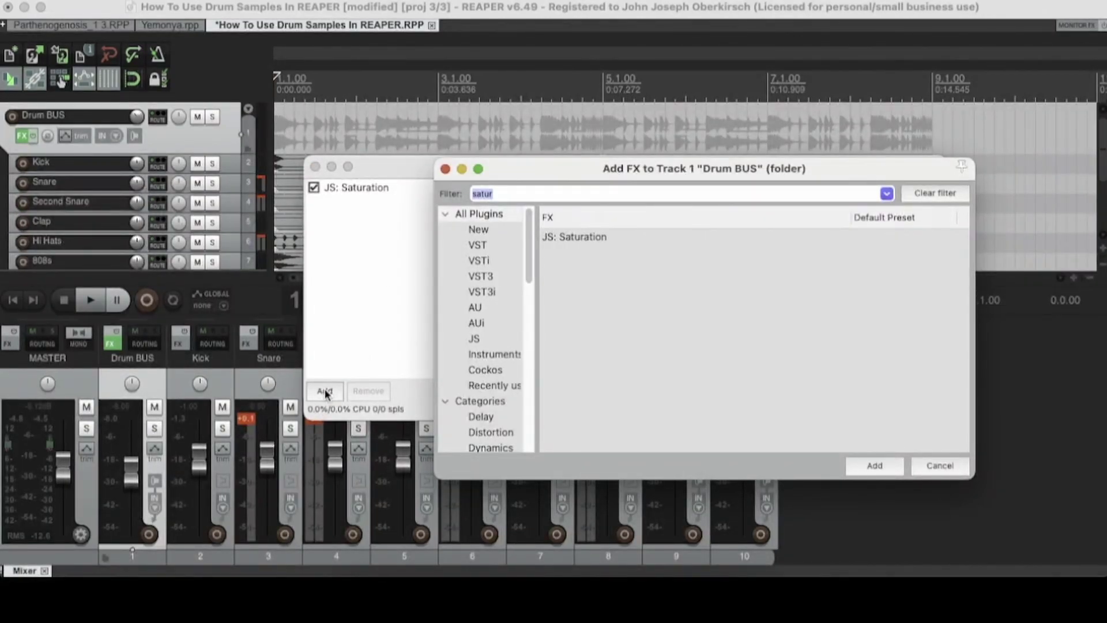
click(500, 195)
key(BackSpace)
key(BackSpace)
key(BackSpace)
key(BackSpace)
key(BackSpace)
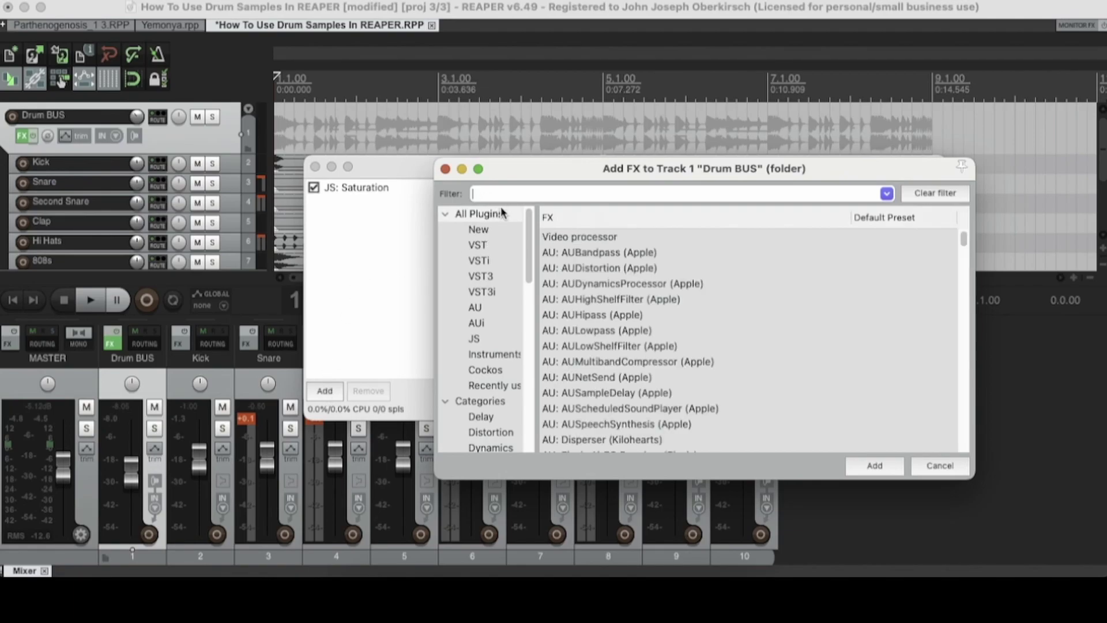
text(re)
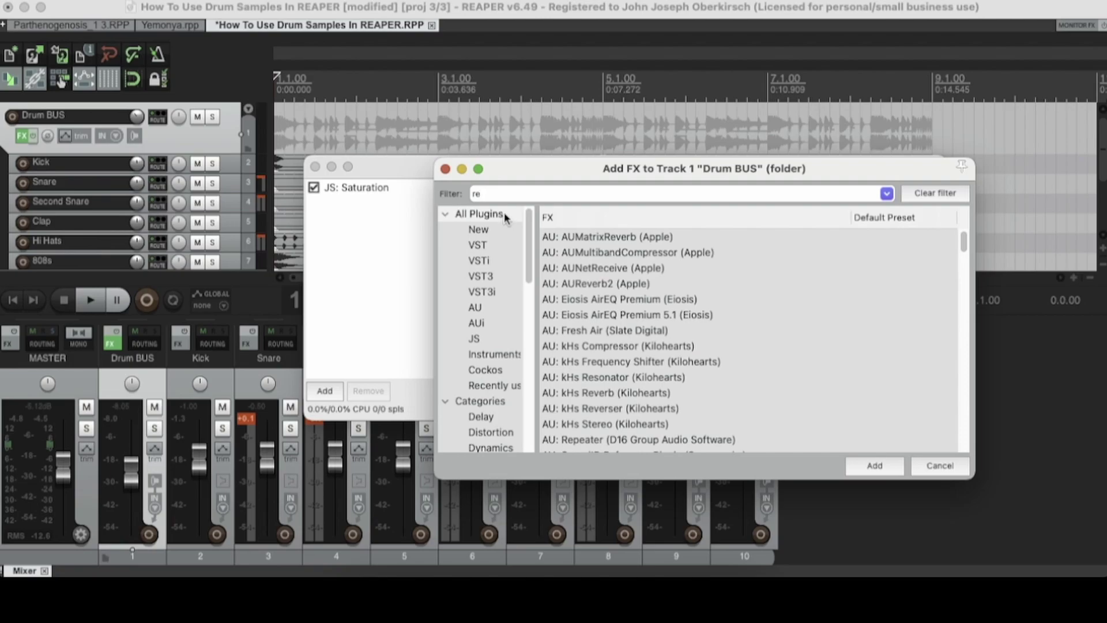
text(ae)
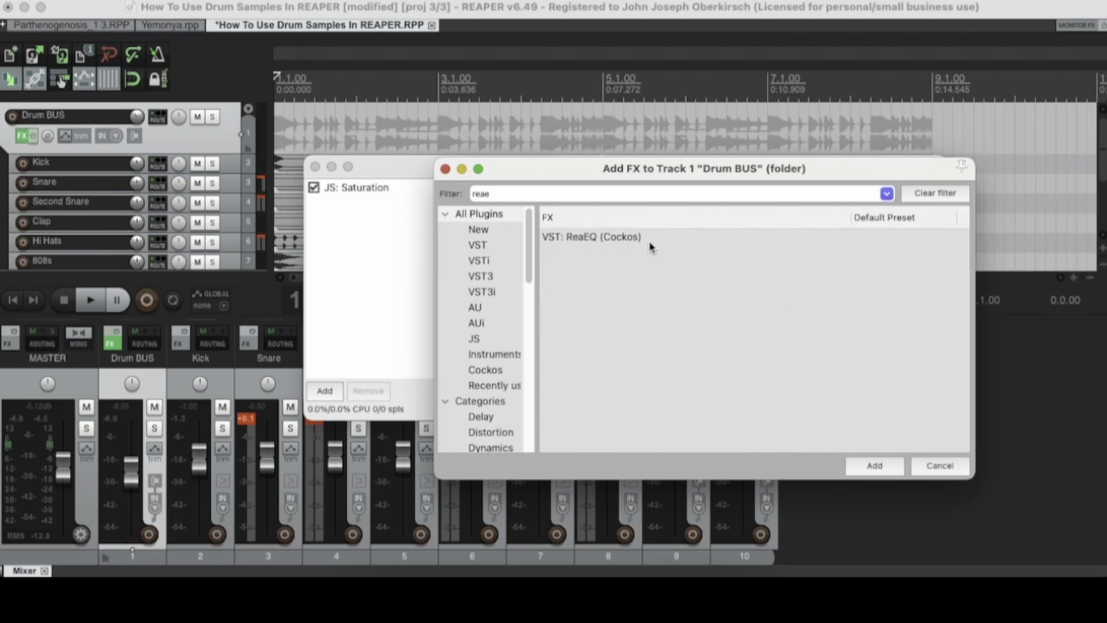
click(604, 239)
double_click(600, 238)
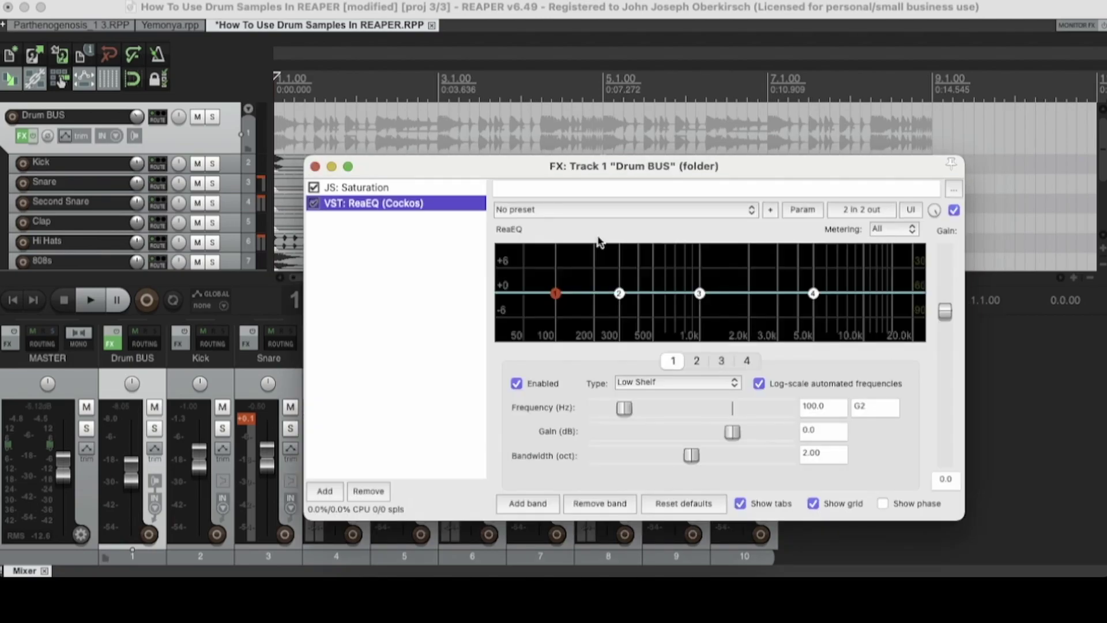
Review the settings of ReaEQ's four default bands, finishing on band 1
drag(590, 167, 589, 120)
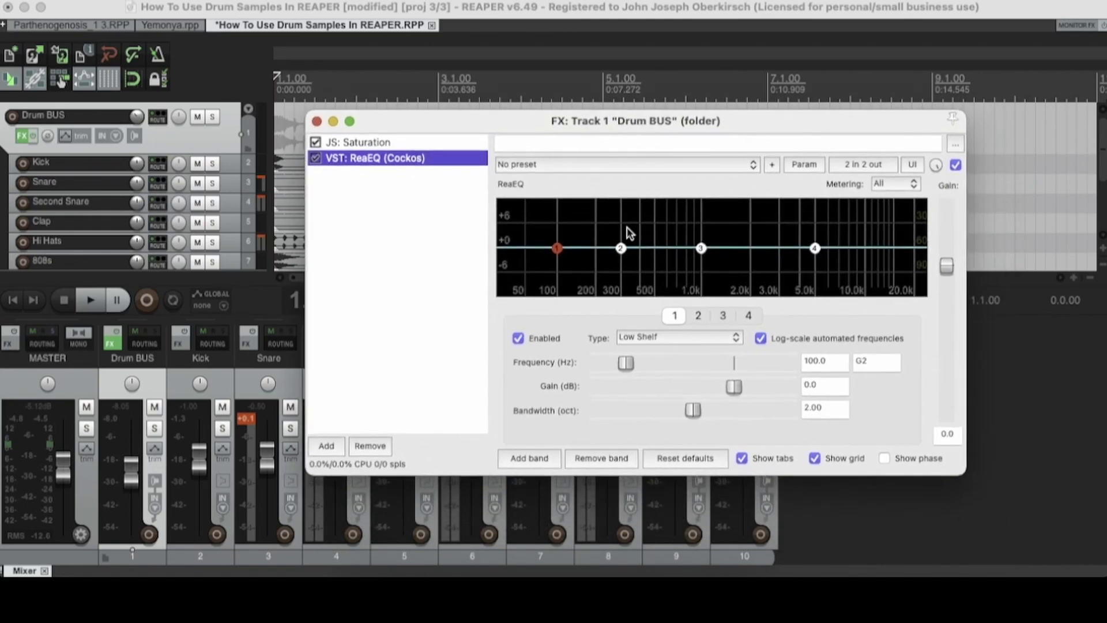
click(698, 316)
click(723, 316)
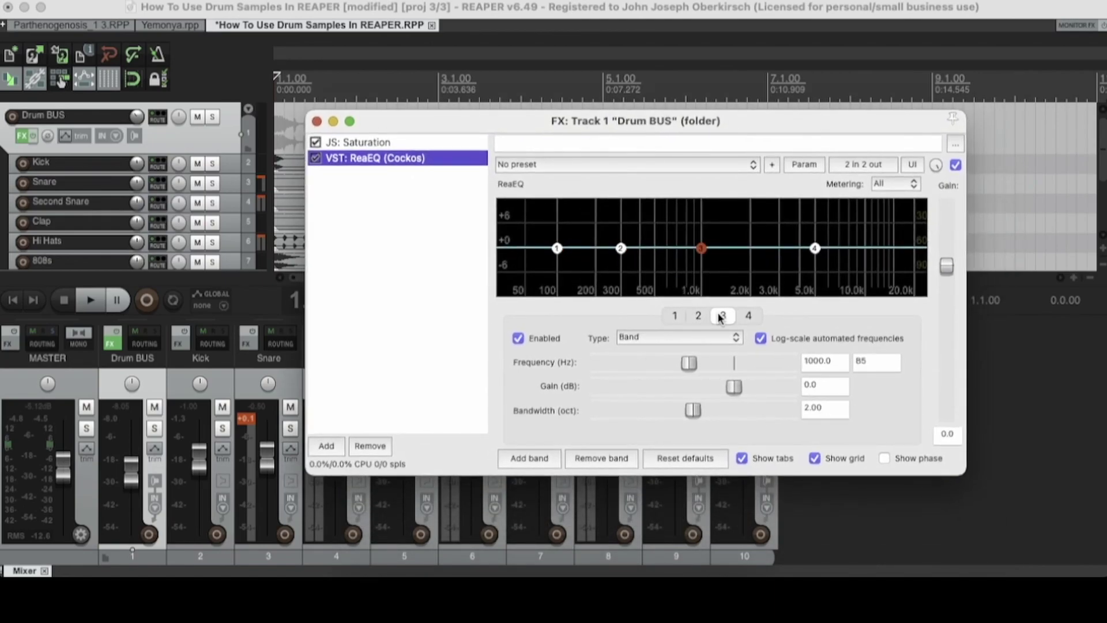
click(748, 314)
click(676, 317)
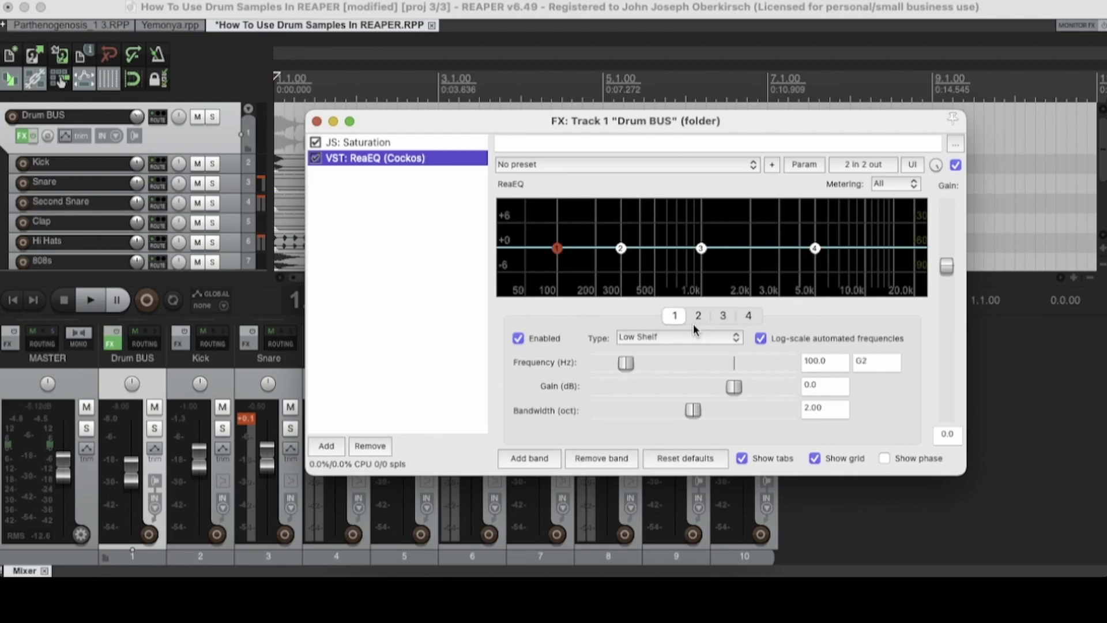
Add two extra bands to ReaEQ and remove both again
click(539, 457)
click(540, 458)
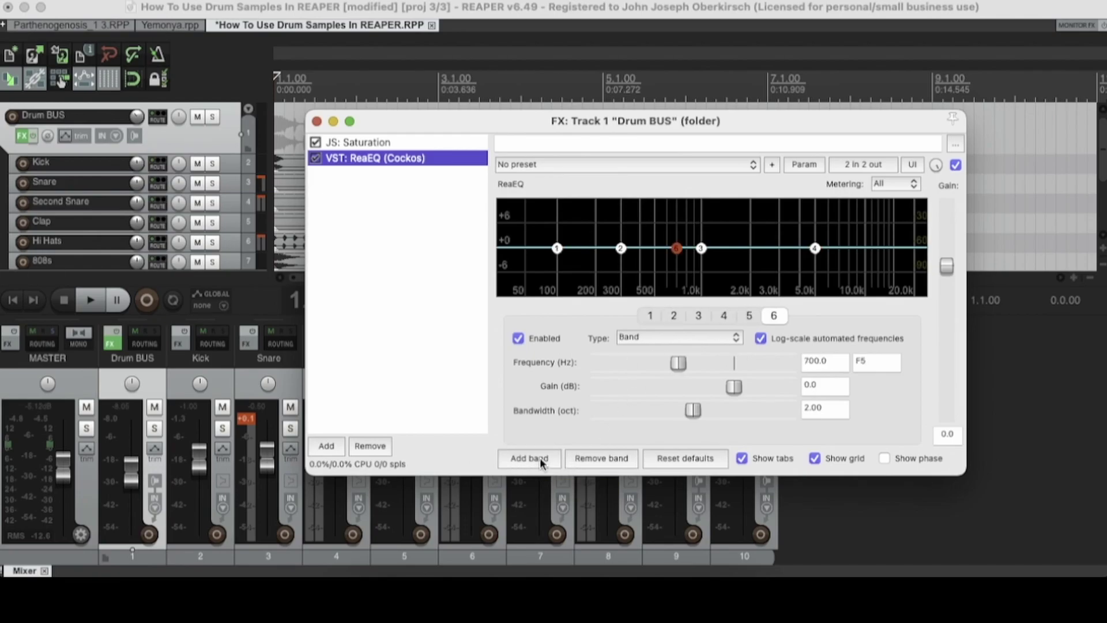
click(615, 461)
click(607, 456)
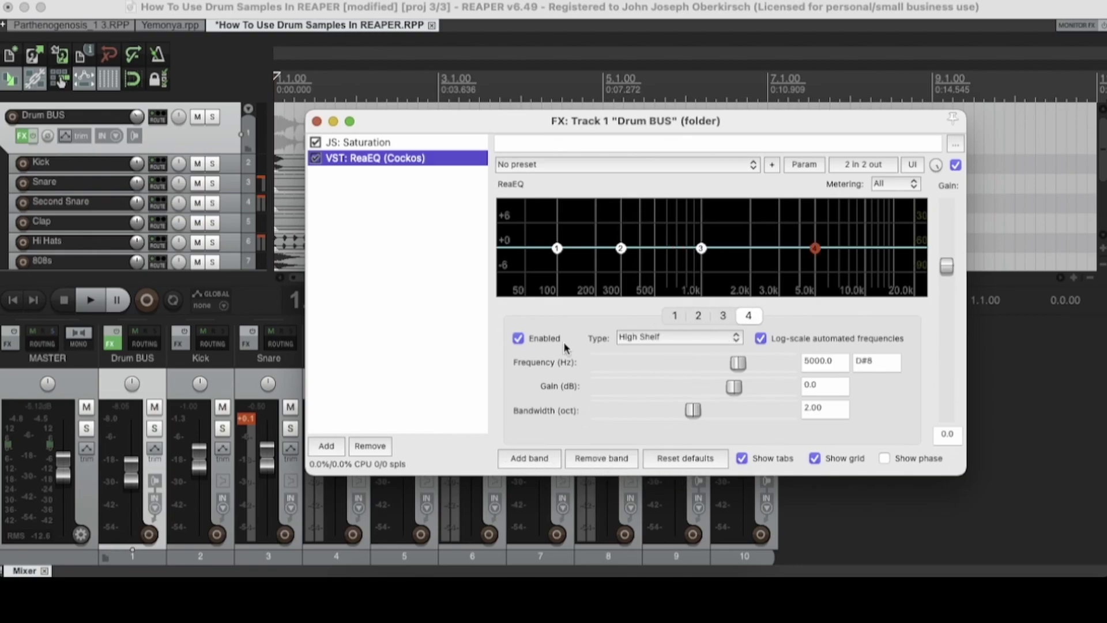
Cut ReaEQ's low shelf by about 1.4 dB at 41 Hz and band 2 by about 0.6 dB near 495 Hz
drag(556, 249, 517, 255)
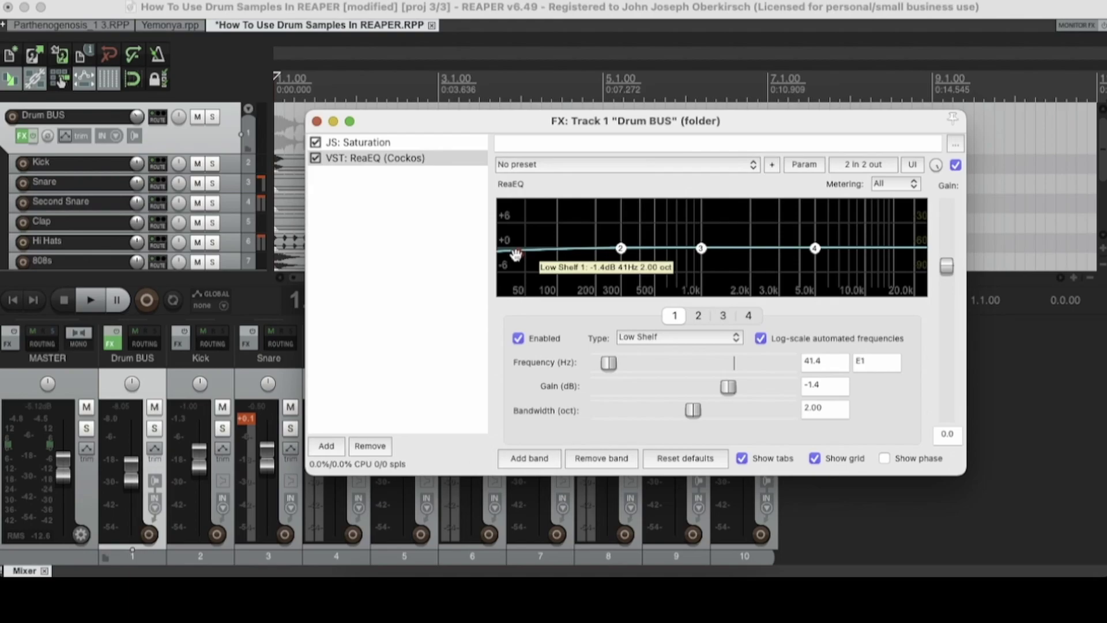
drag(623, 249, 647, 252)
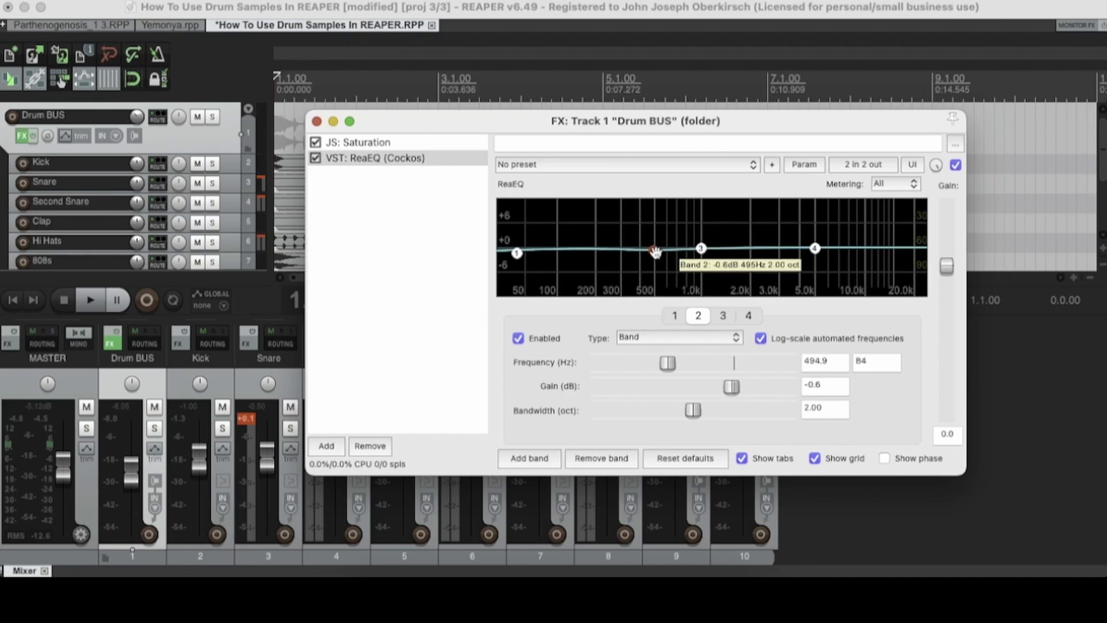
Cut ReaEQ's band 3 by about 0.6 dB at 1048 Hz and boost the high shelf by about 0.8 dB at 3975 Hz
drag(700, 249, 706, 249)
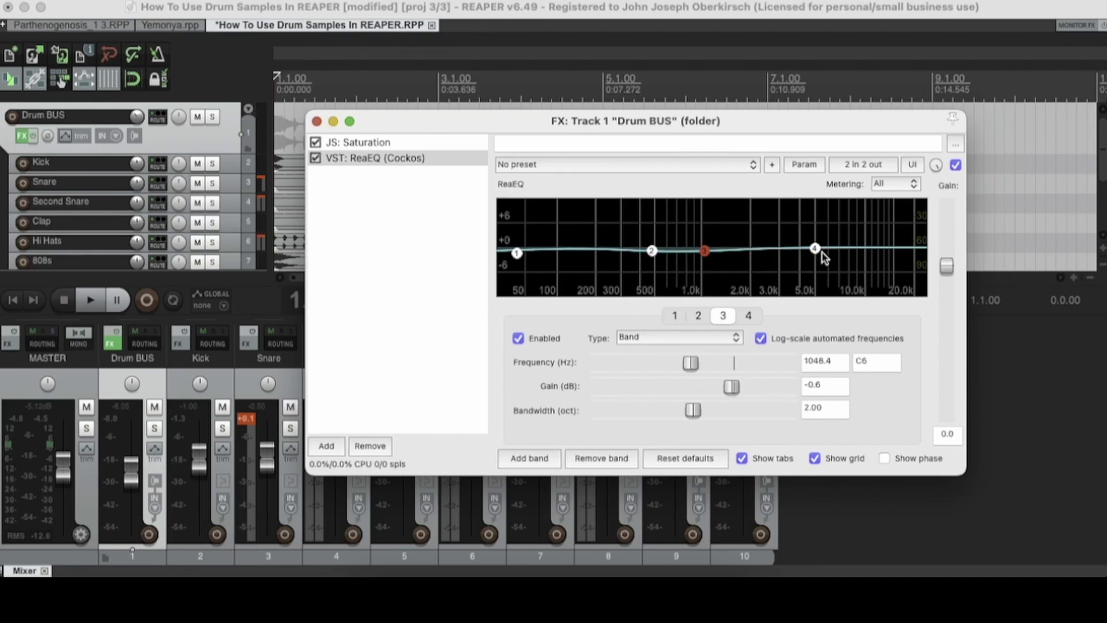
drag(818, 249, 802, 246)
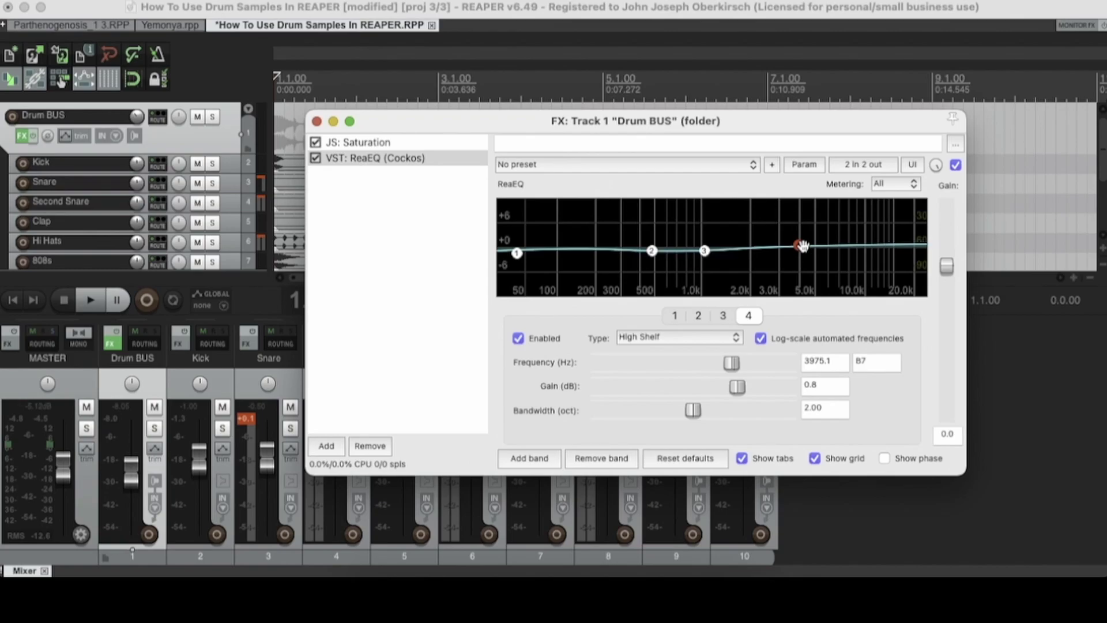
Lower ReaEQ's low shelf to -6.0 dB at 41.4 Hz while auditioning the beat, and look through its preset list
drag(419, 125, 479, 144)
key(space)
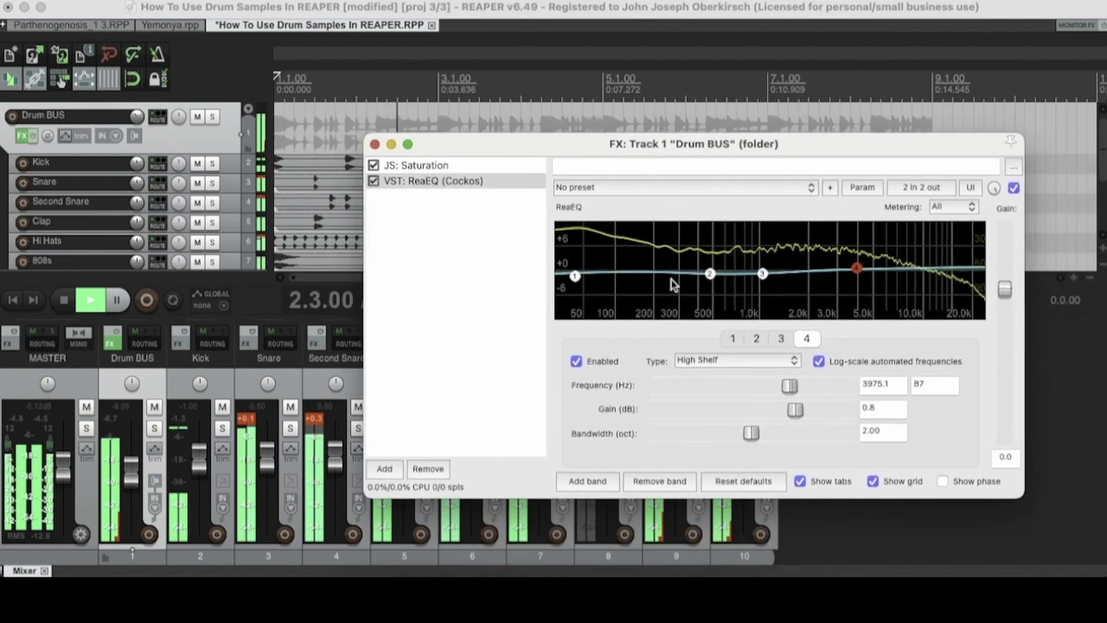
mouse_move(573, 275)
mouse_move(574, 275)
mouse_down()
mouse_move(579, 312)
mouse_move(573, 295)
mouse_up()
key(space)
mouse_move(573, 295)
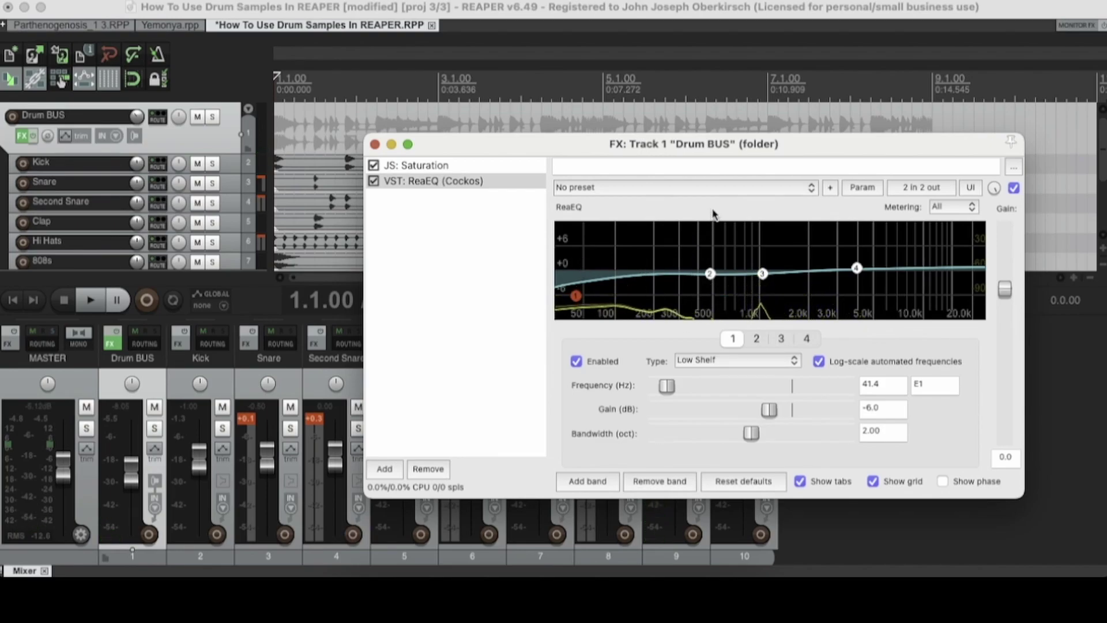
click(721, 187)
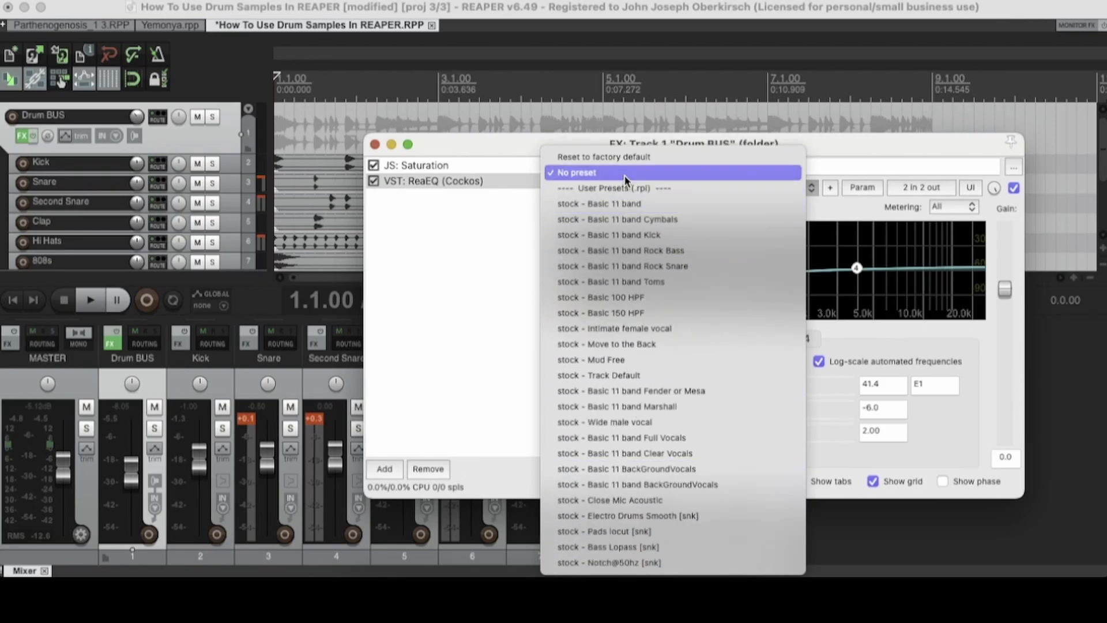
click(848, 149)
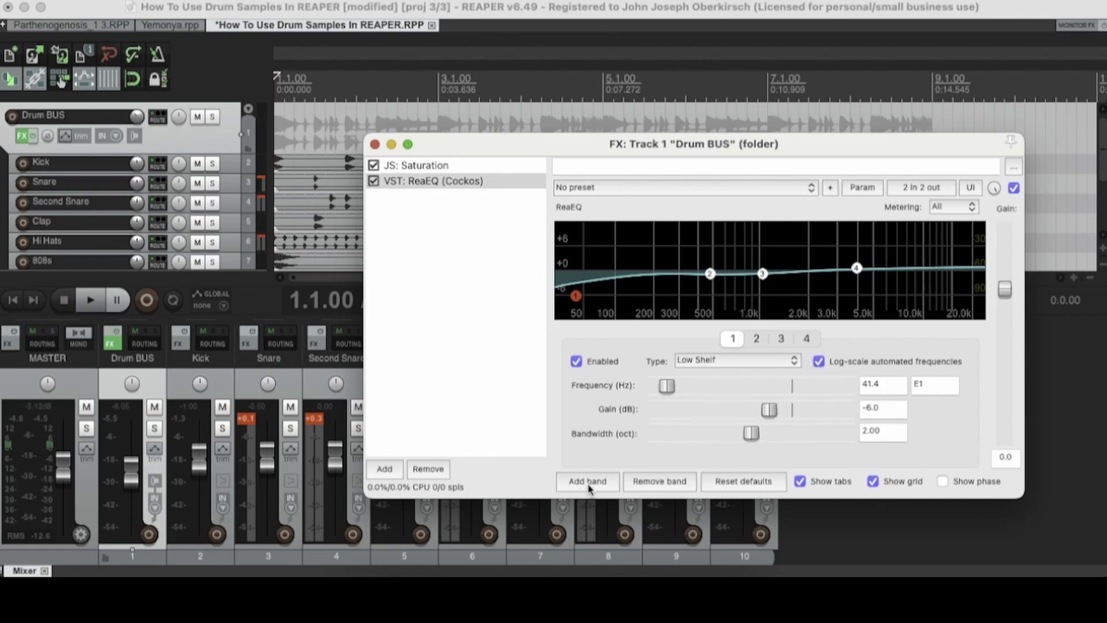
Add the ReaComp compressor after ReaEQ in the Drum BUS effects chain
click(487, 322)
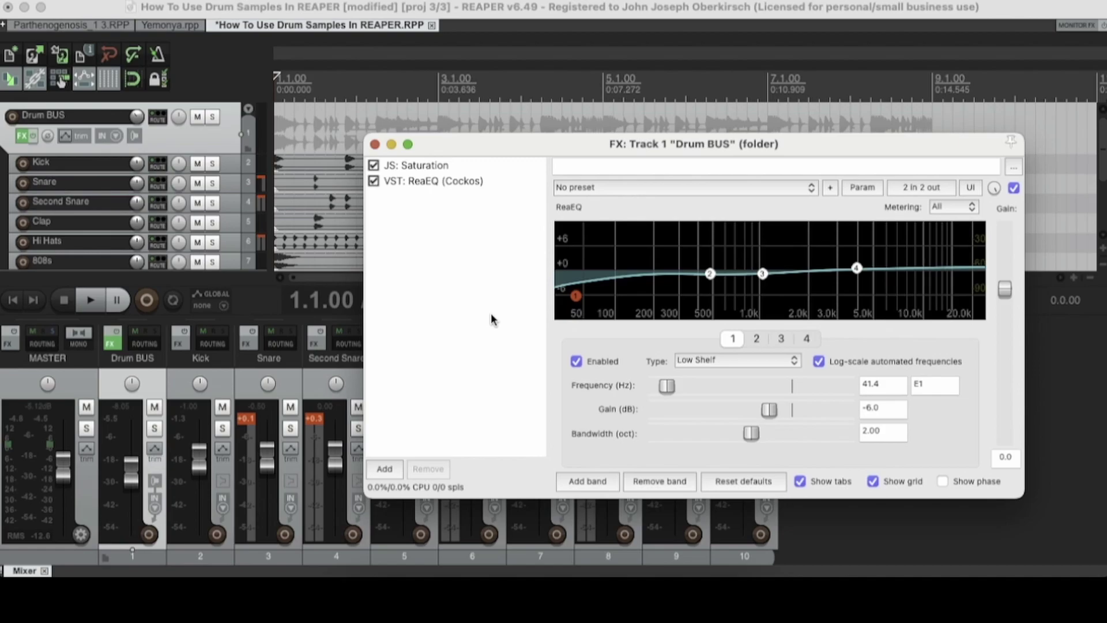
click(385, 469)
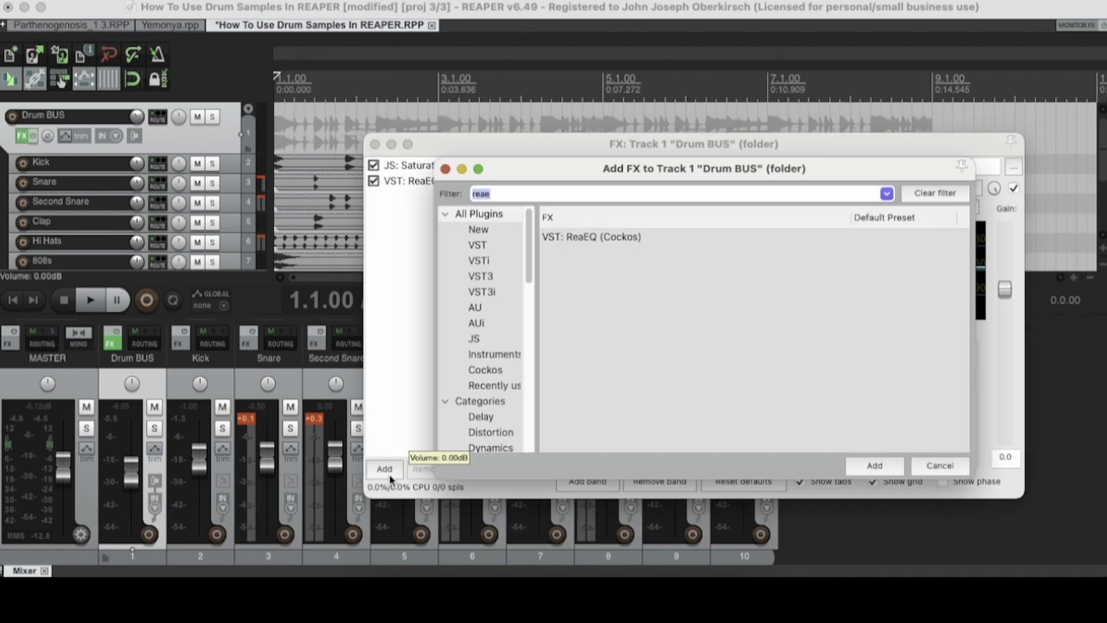
text(r)
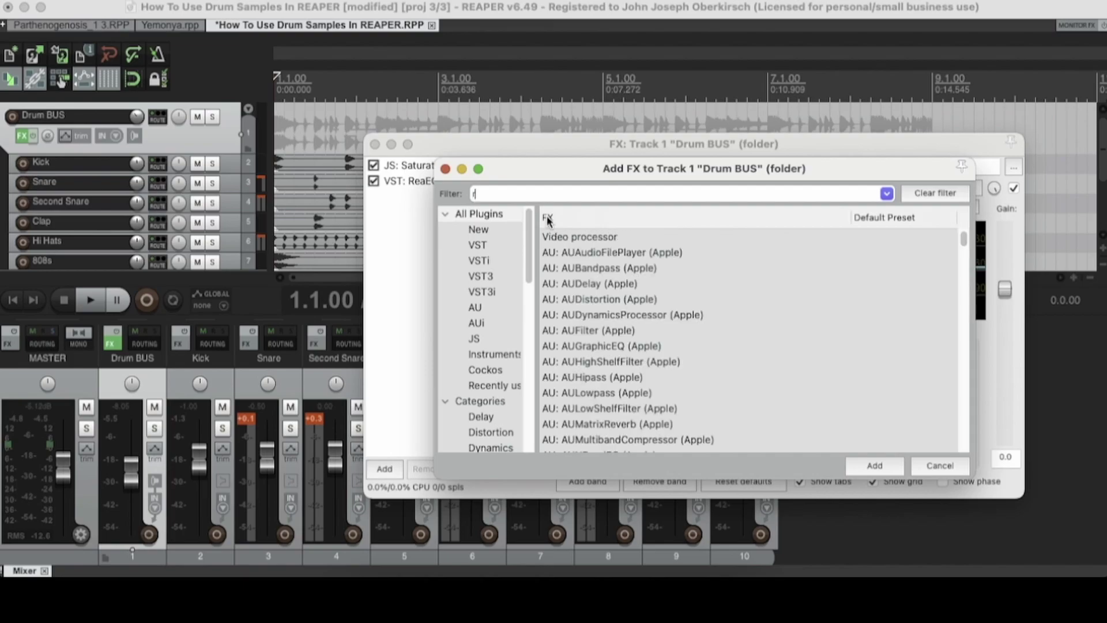
text(eacomp)
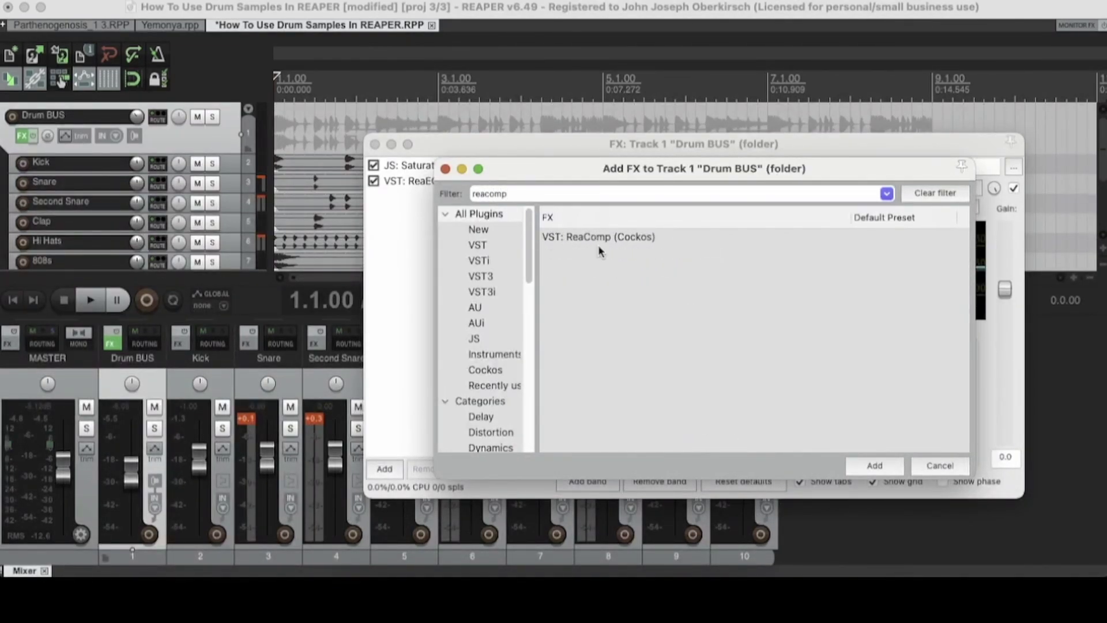
double_click(600, 237)
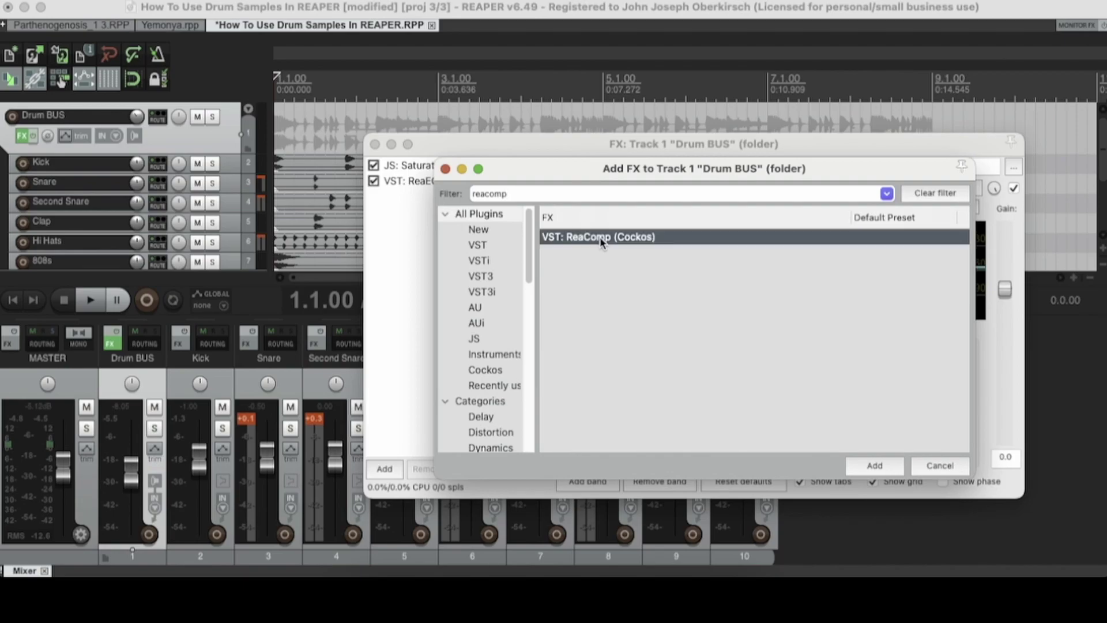
drag(612, 149, 577, 142)
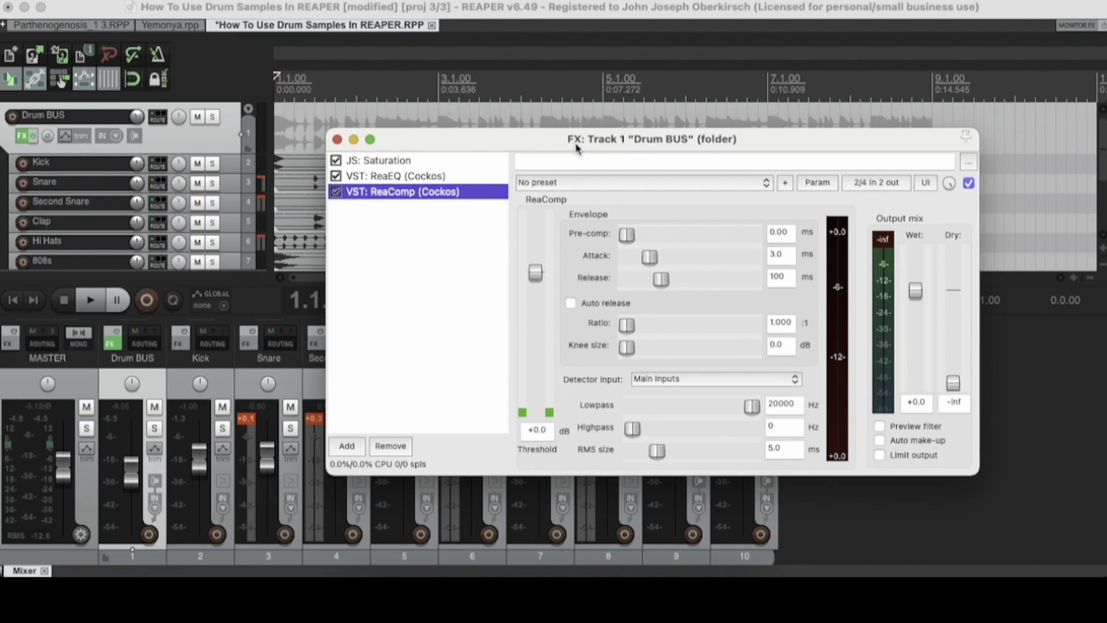
Load ReaComp's "stock - NY Drum Buss" preset and raise its threshold to -6.0 dB during playback
click(11, 307)
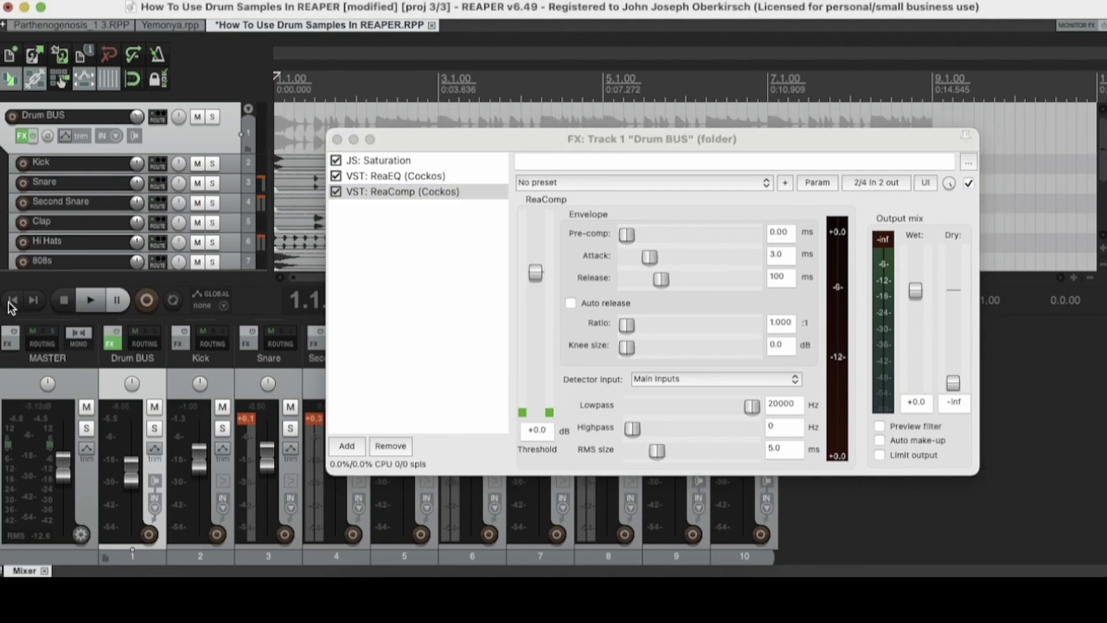
click(576, 183)
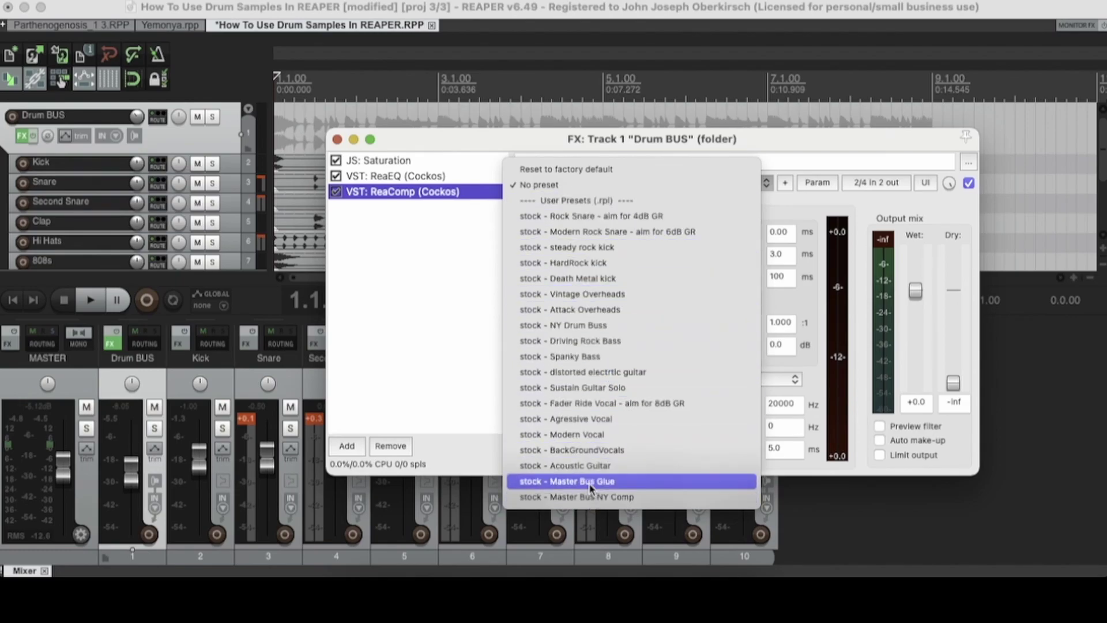
click(580, 326)
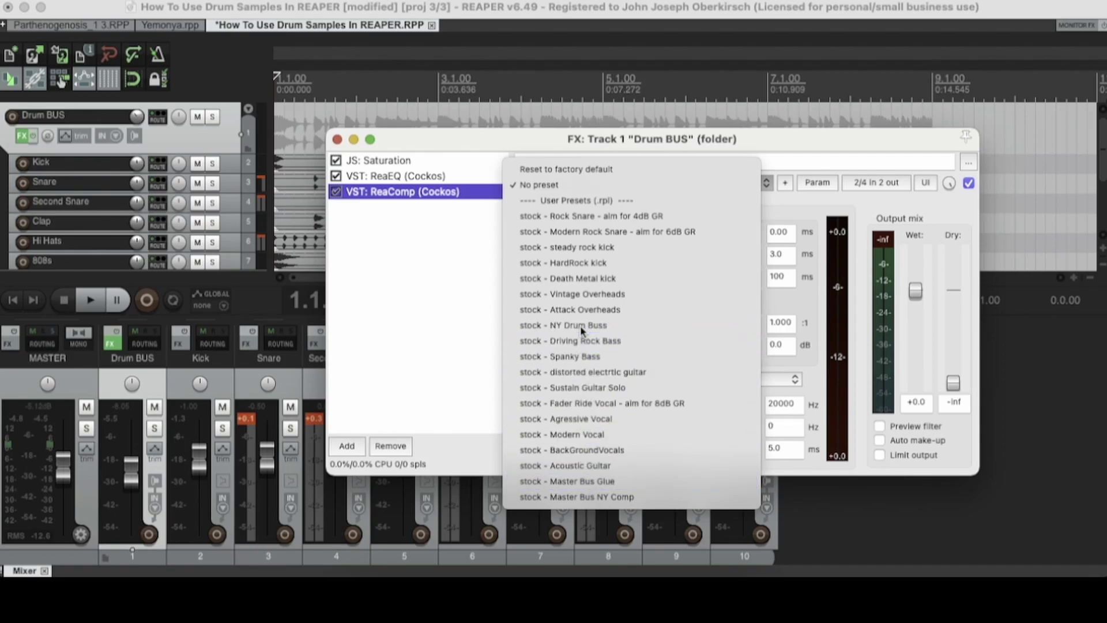
click(90, 300)
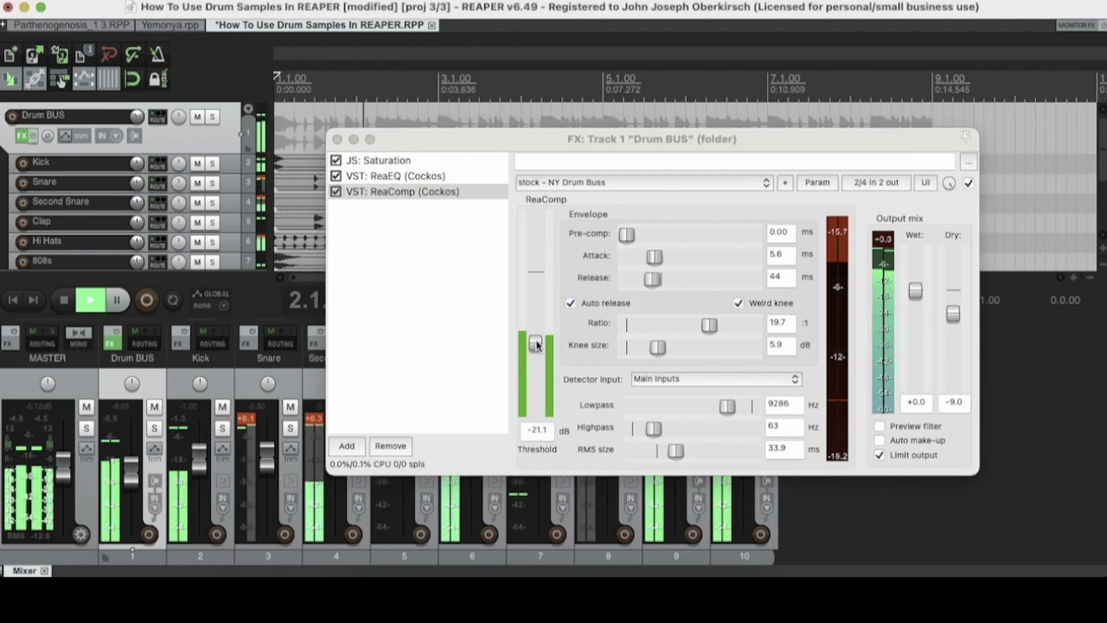
drag(536, 345, 536, 296)
key(space)
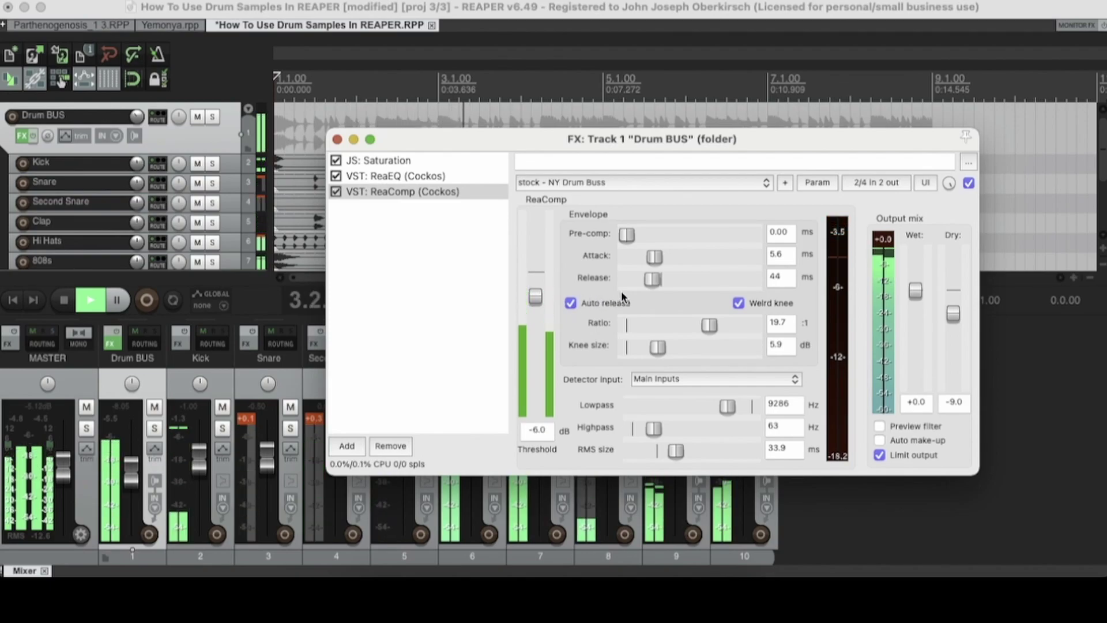
Set ReaComp's ratio to 6.08:1 and threshold to -5.6 dB, comparing the sound with the compressor bypassed
drag(710, 326, 625, 323)
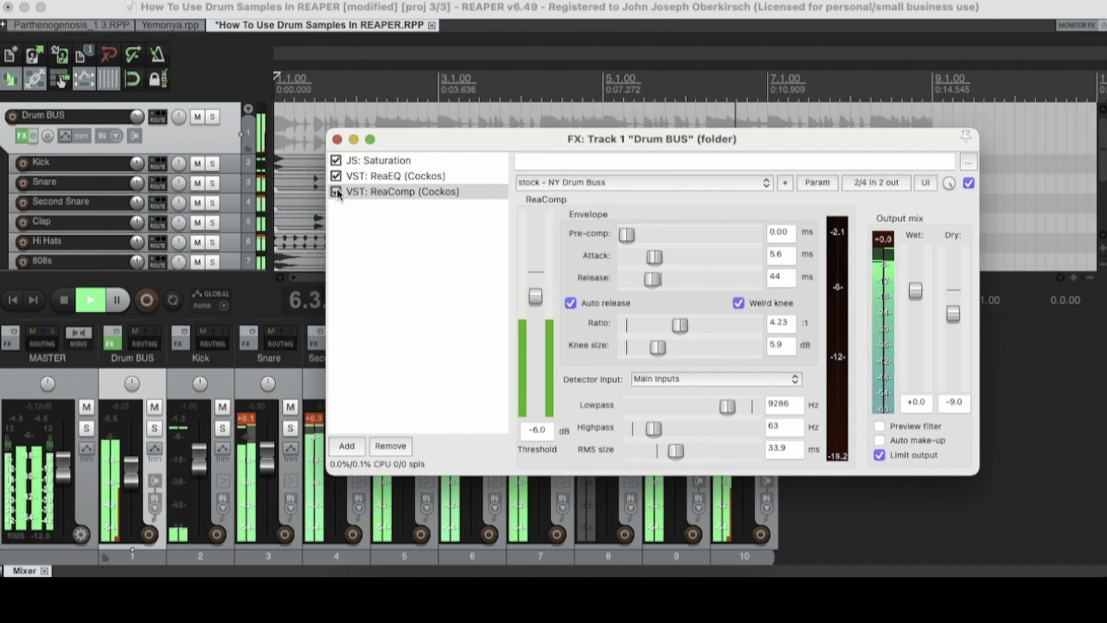
click(335, 190)
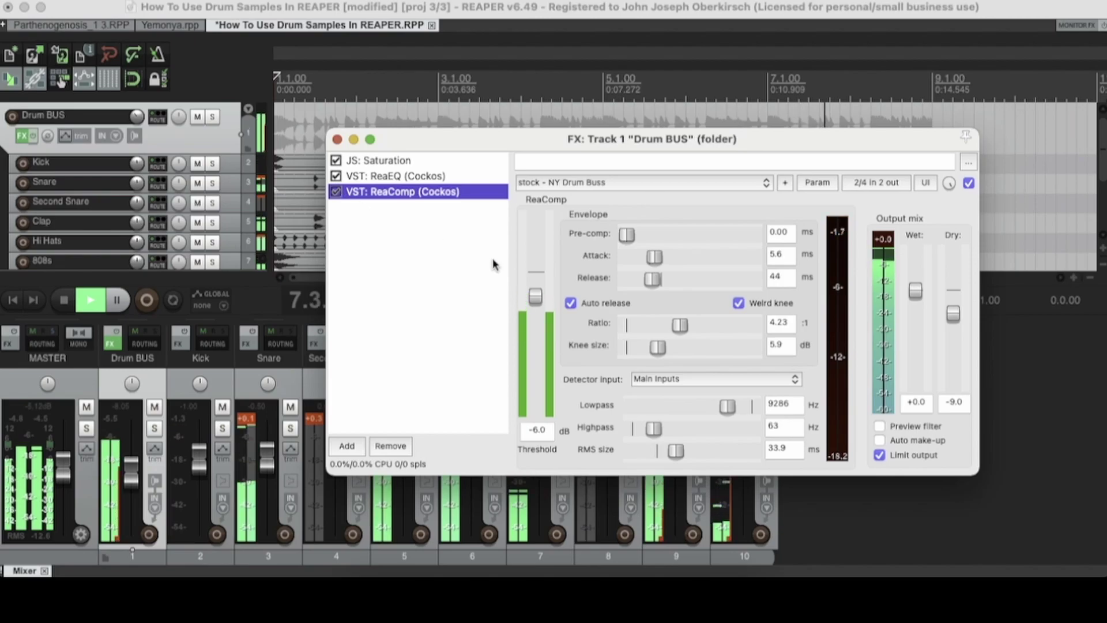
drag(684, 327, 691, 324)
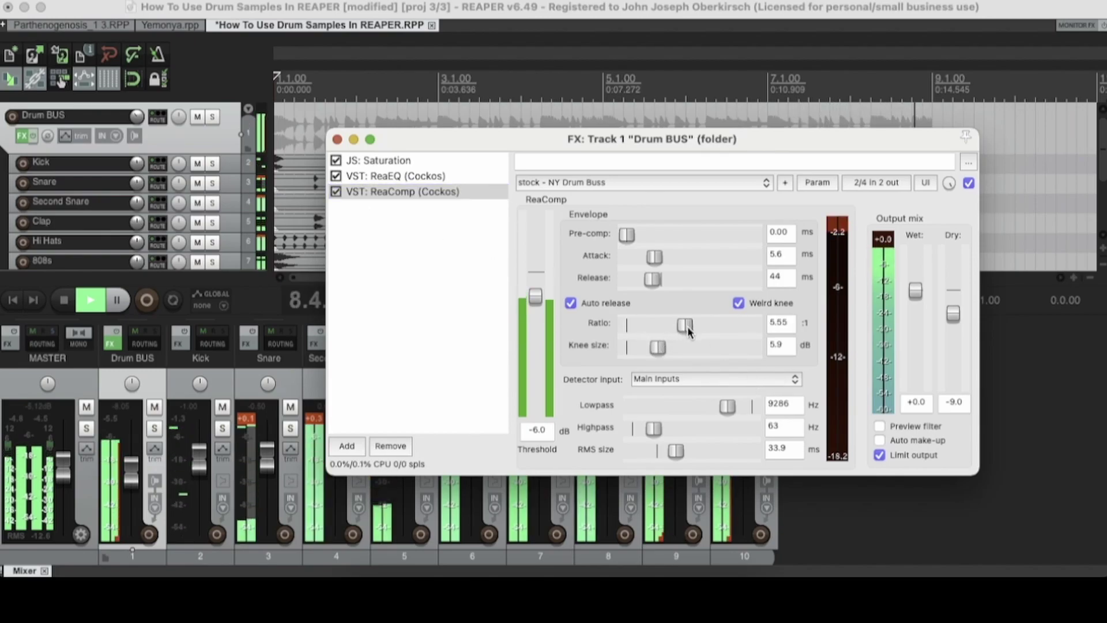
key(space)
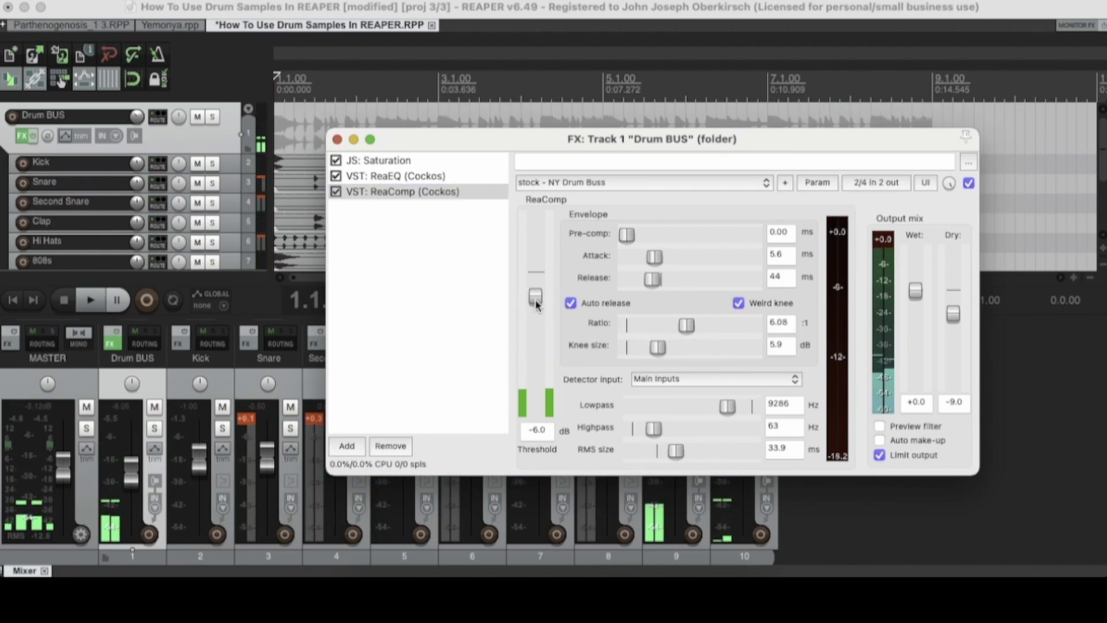
drag(535, 304, 535, 305)
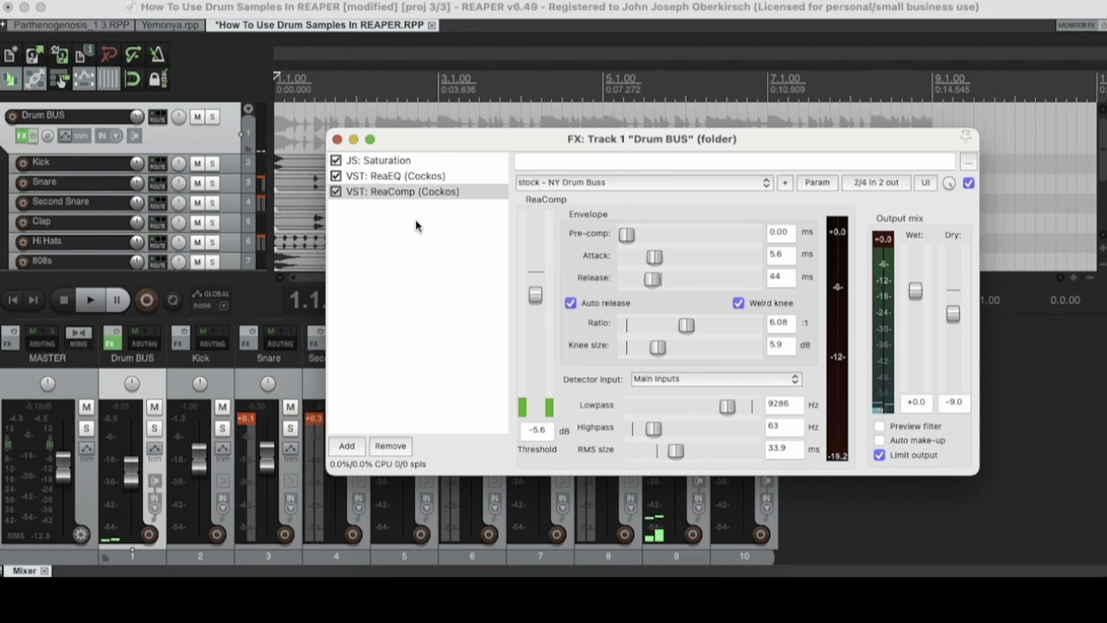
Readjust the Saturation amount on the Drum BUS, return to ReaComp and close the effects window
click(398, 162)
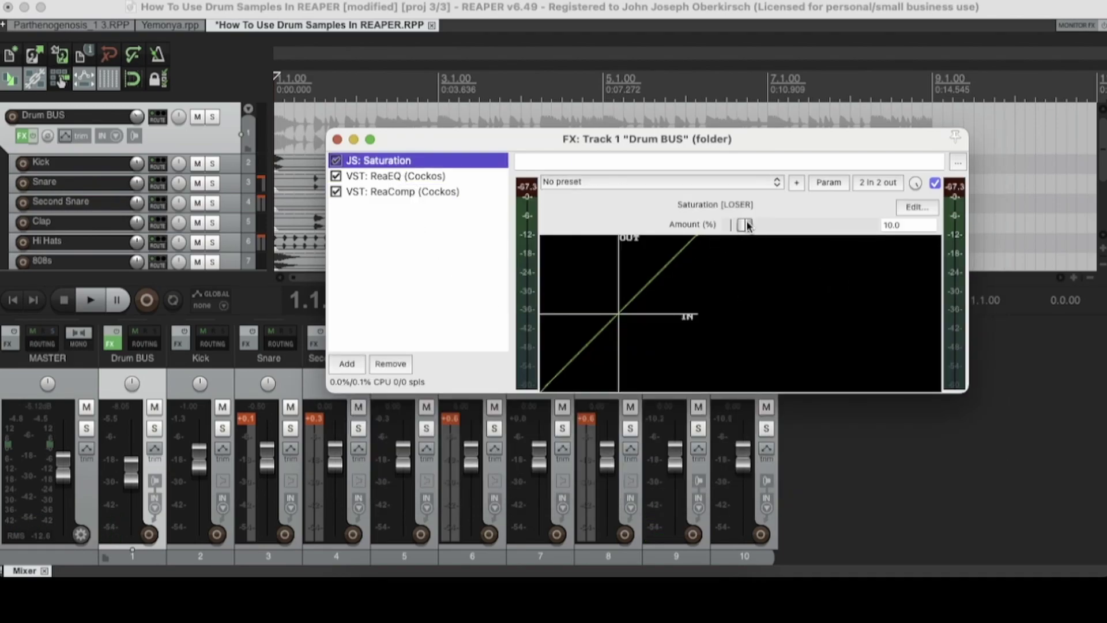
drag(748, 225, 743, 230)
click(401, 192)
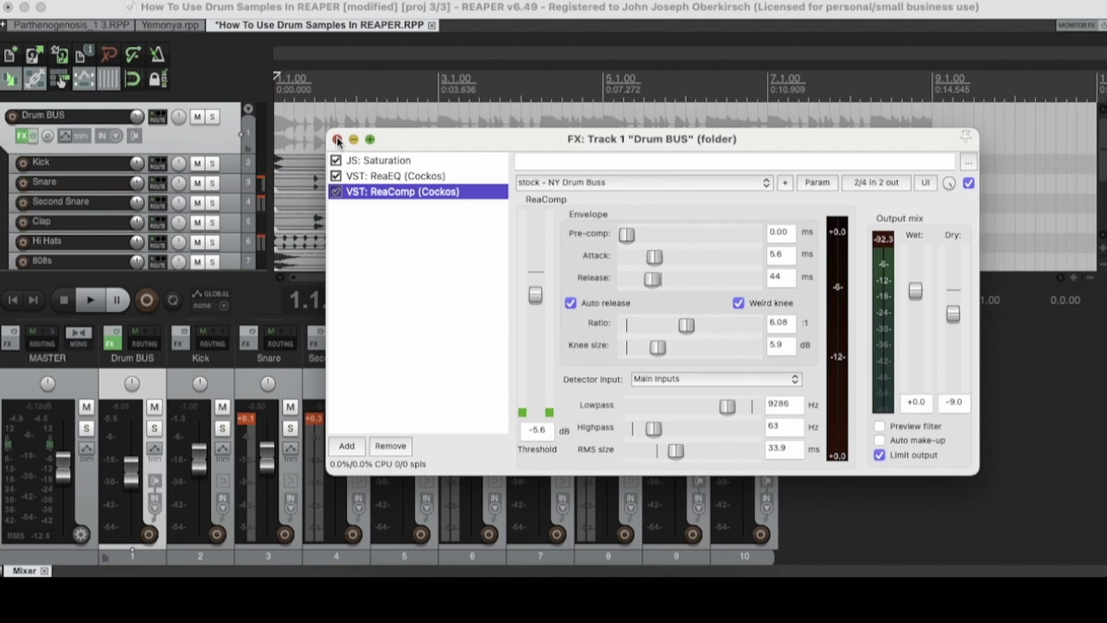
click(338, 140)
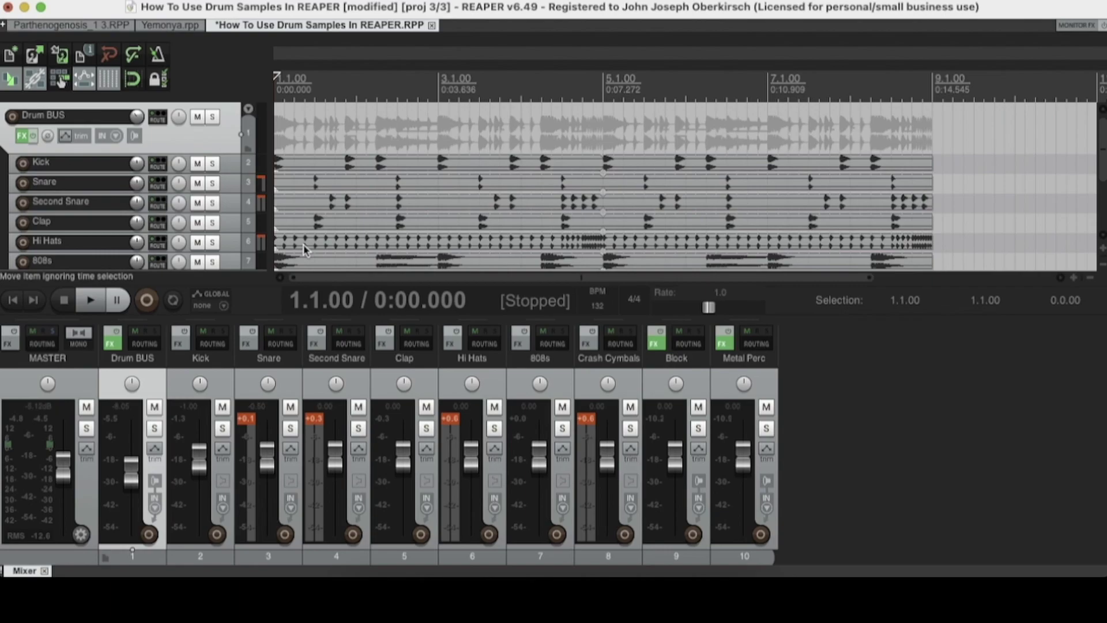
Add the JS: Huge Booty Bass Enhancer effect to the Kick track
click(183, 346)
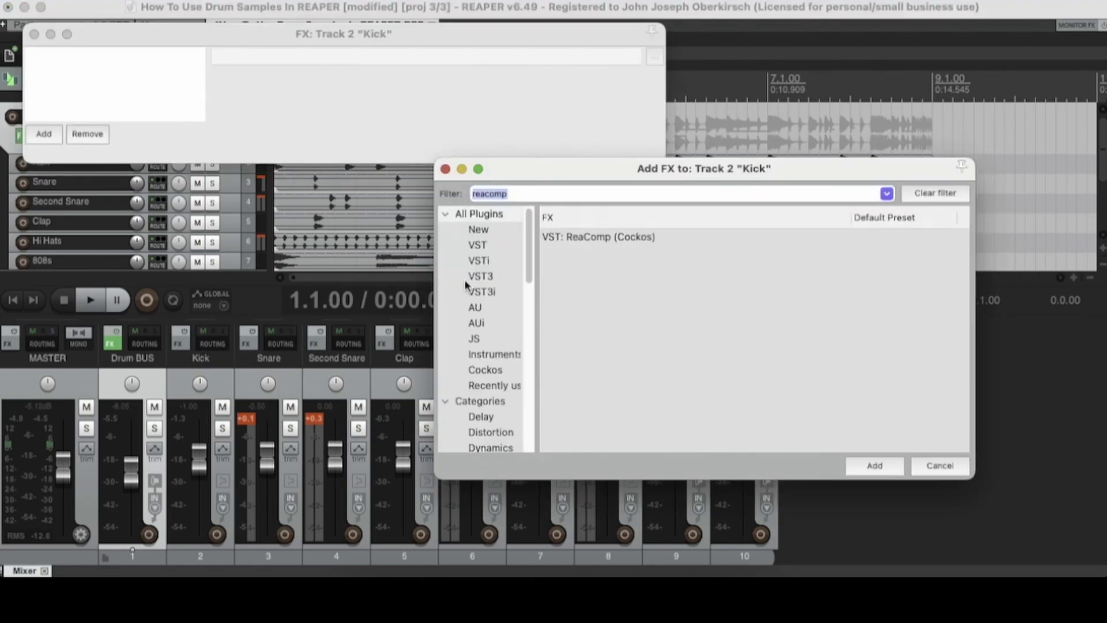
key(BackSpace)
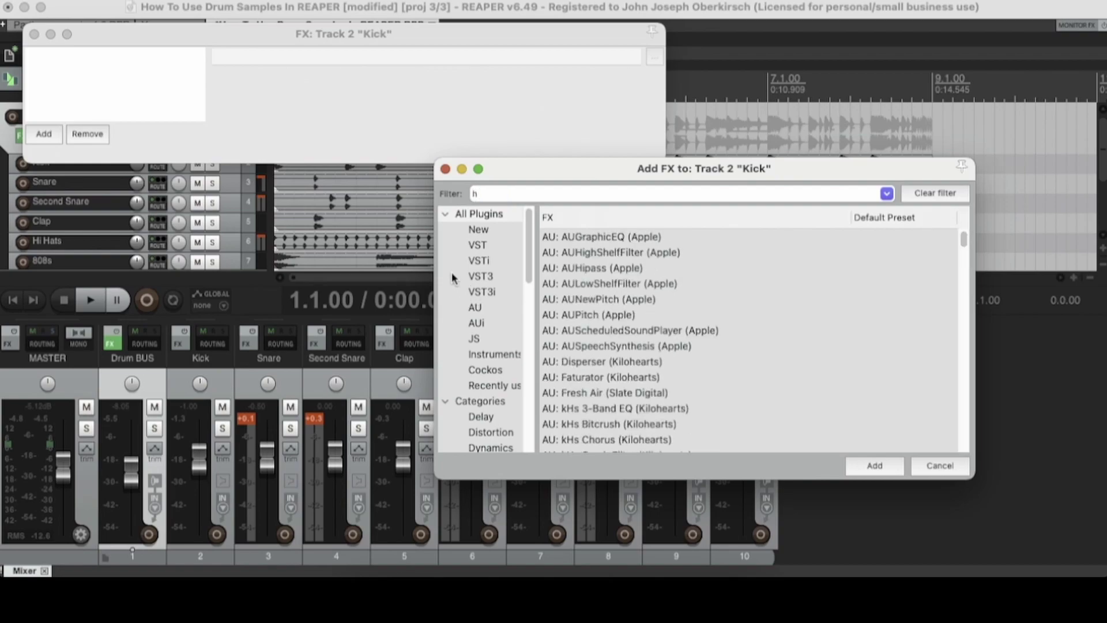
text(huge)
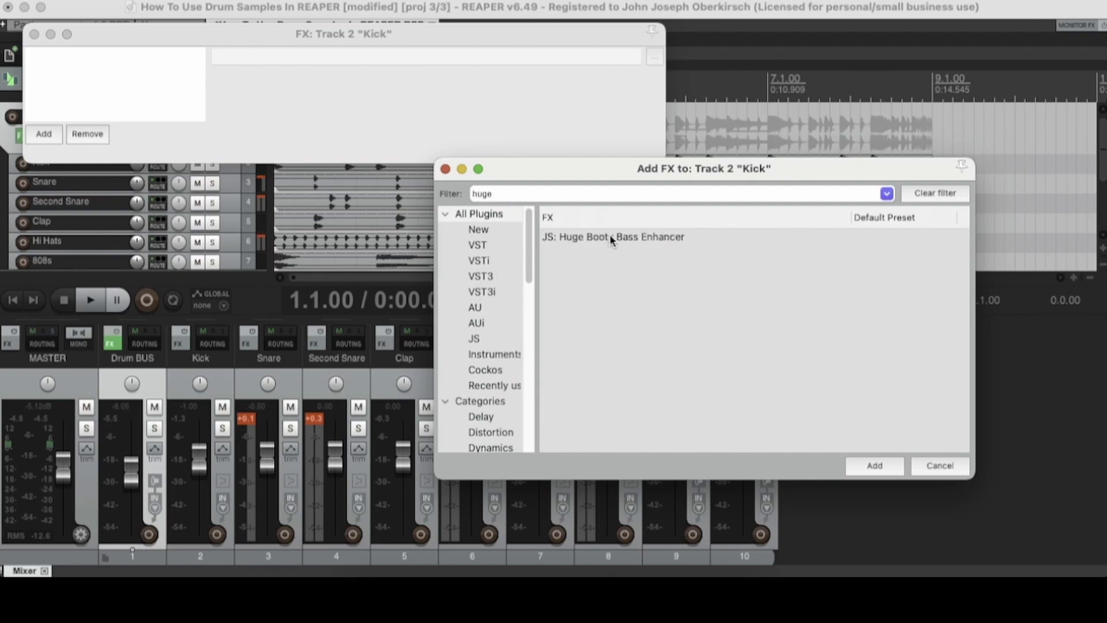
click(610, 236)
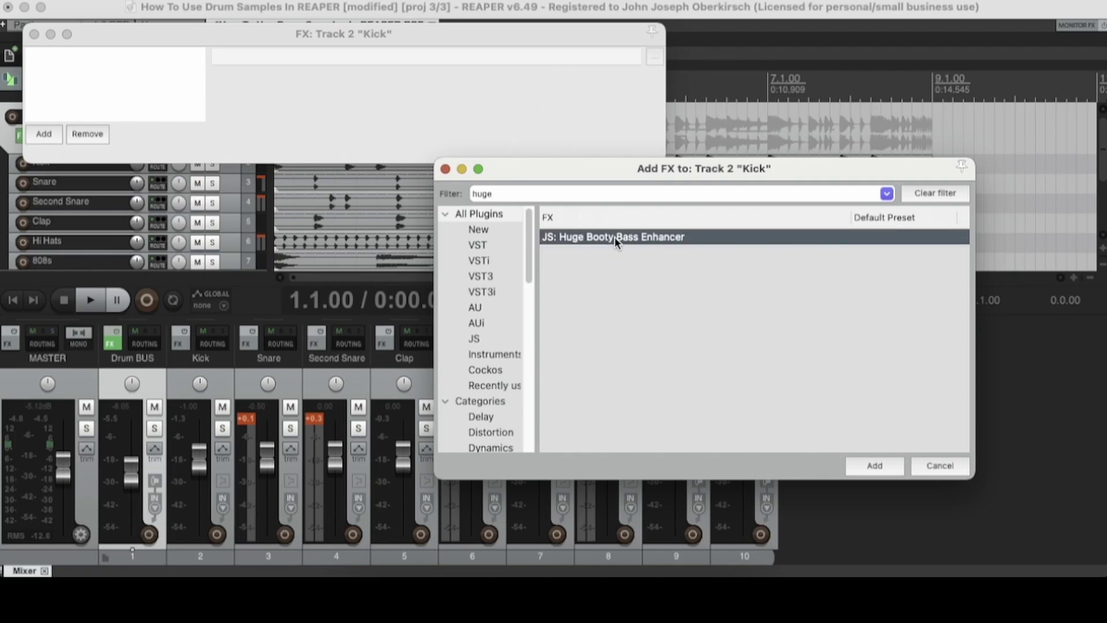
double_click(615, 237)
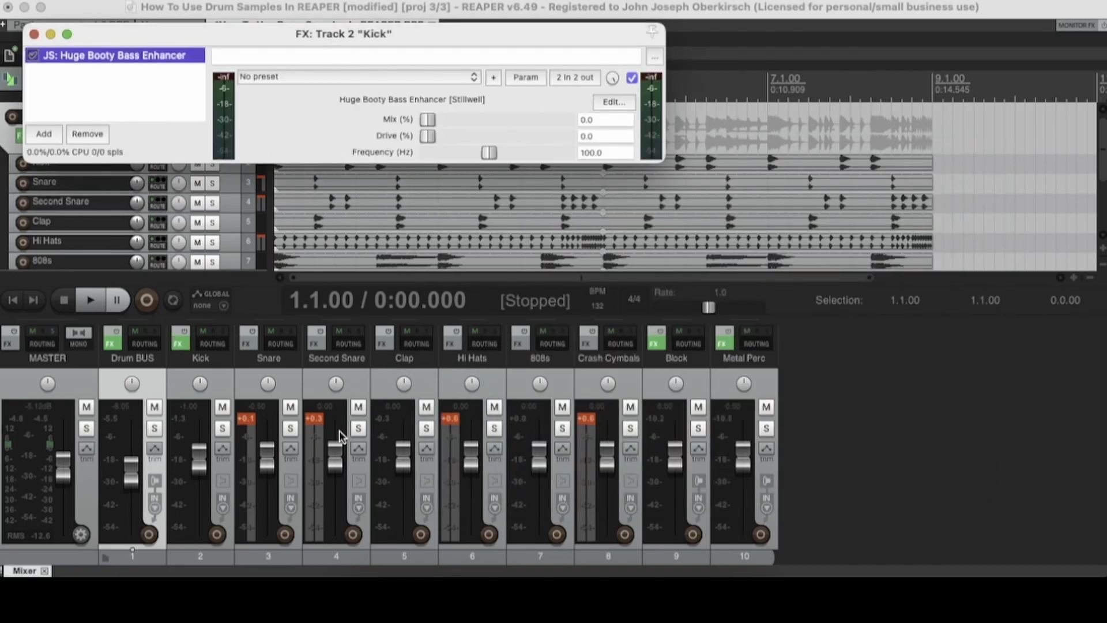
Solo the Kick track and audition it with the bass enhancer at its default settings
click(224, 429)
key(space)
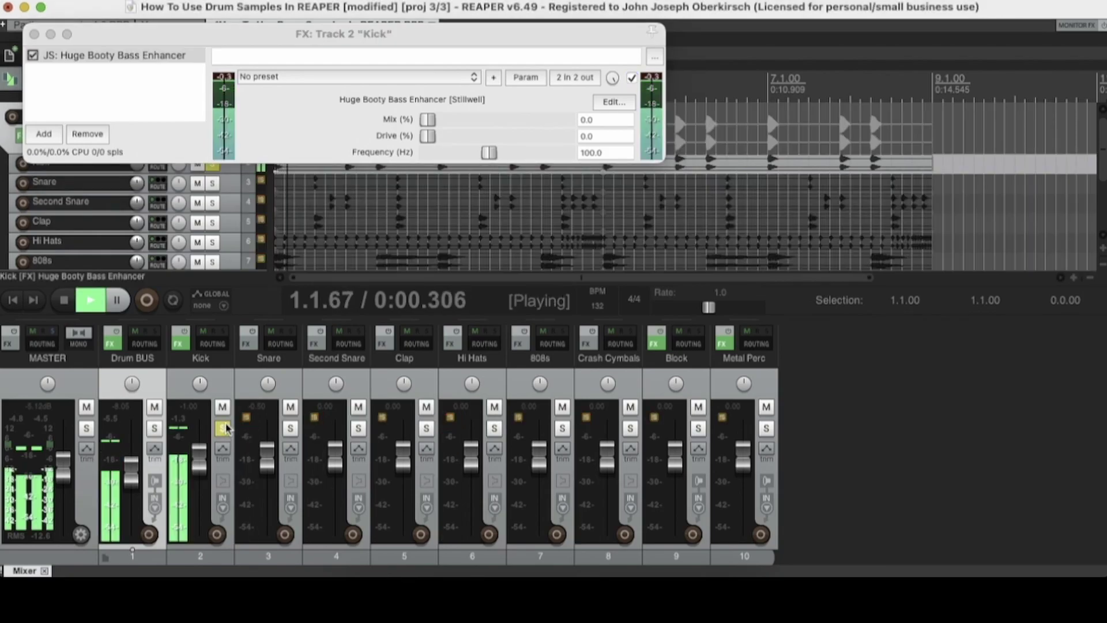
drag(379, 38, 555, 68)
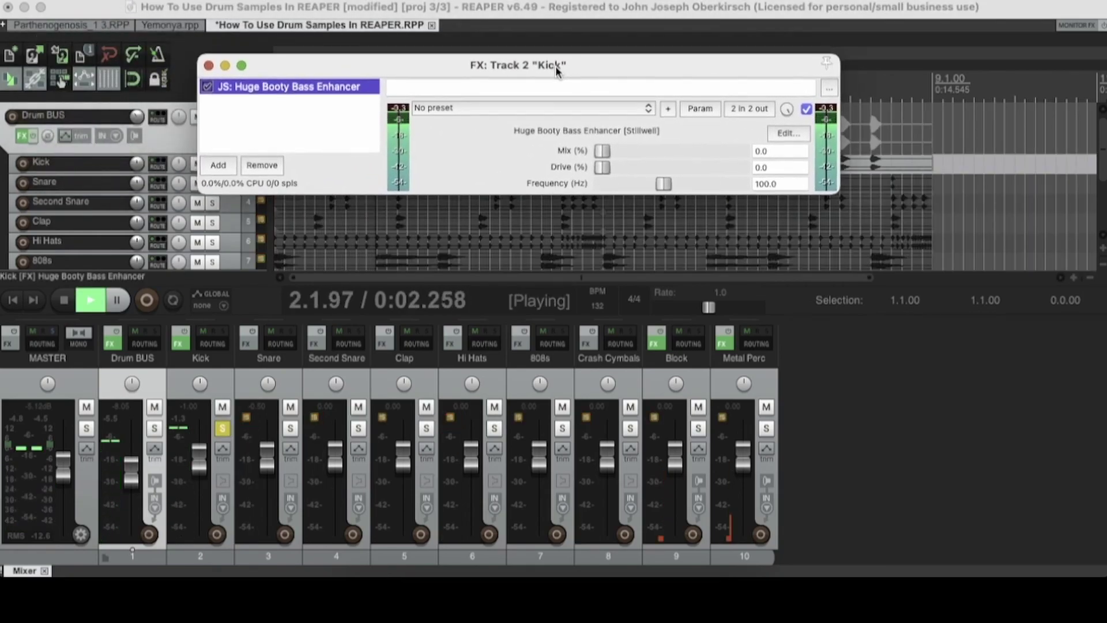
key(space)
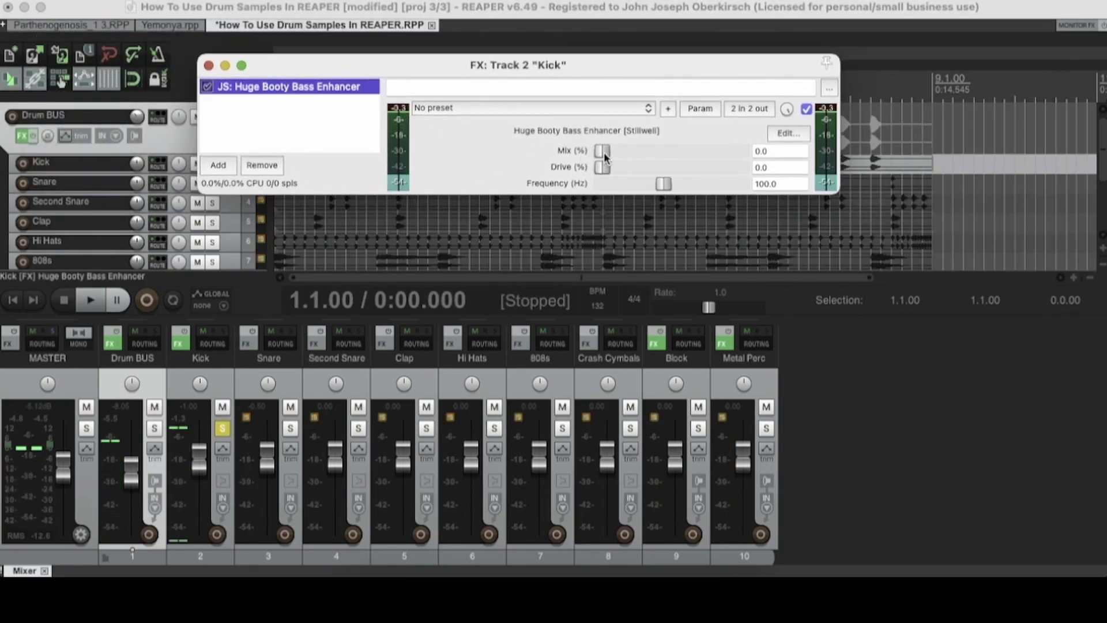
Set the Kick's bass enhancer to 55.2% mix and 18.8% drive, auditioning the soloed track
click(604, 149)
drag(604, 149, 681, 162)
key(space)
key(space)
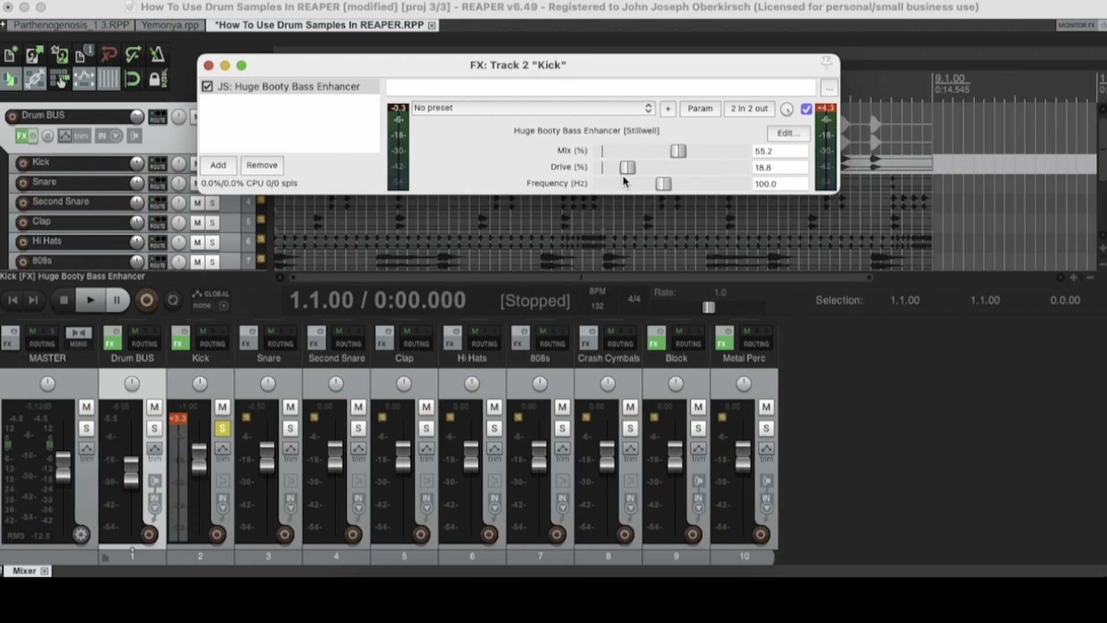
Raise the bass enhancer's drive to 100% and sweep its frequency up to 200 Hz and down to 34 Hz during playback
key(space)
drag(627, 166, 750, 171)
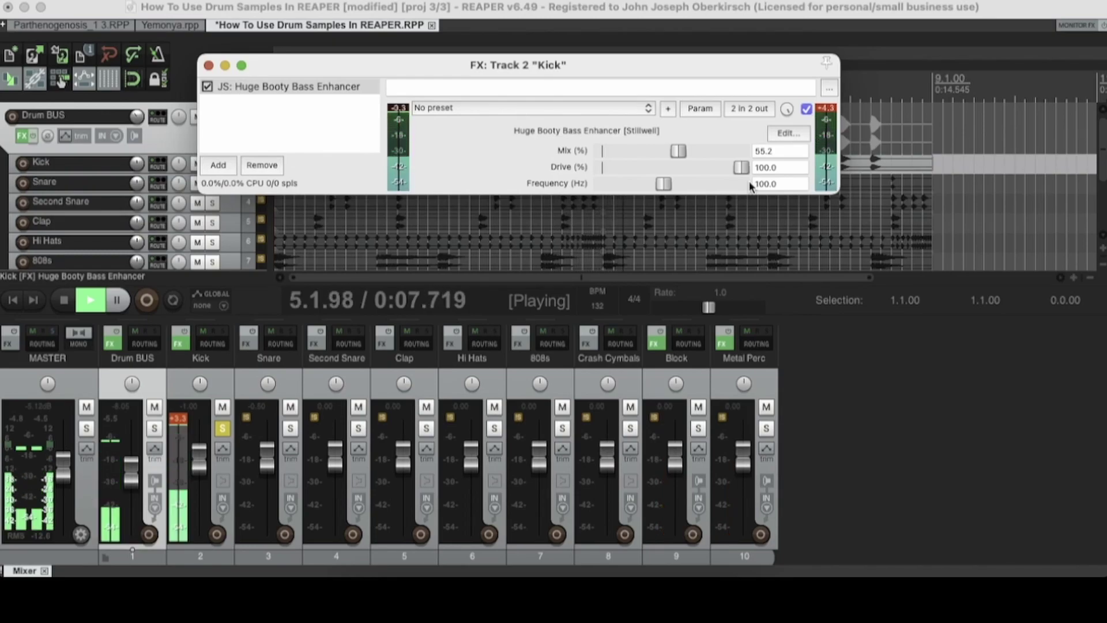
drag(667, 182, 766, 211)
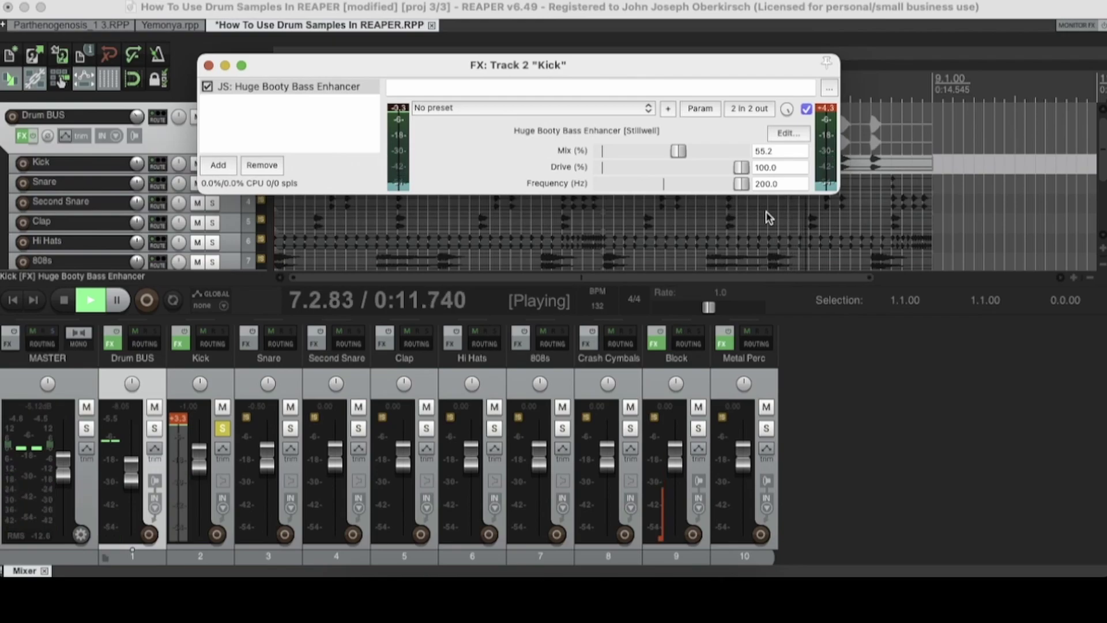
drag(766, 212, 616, 187)
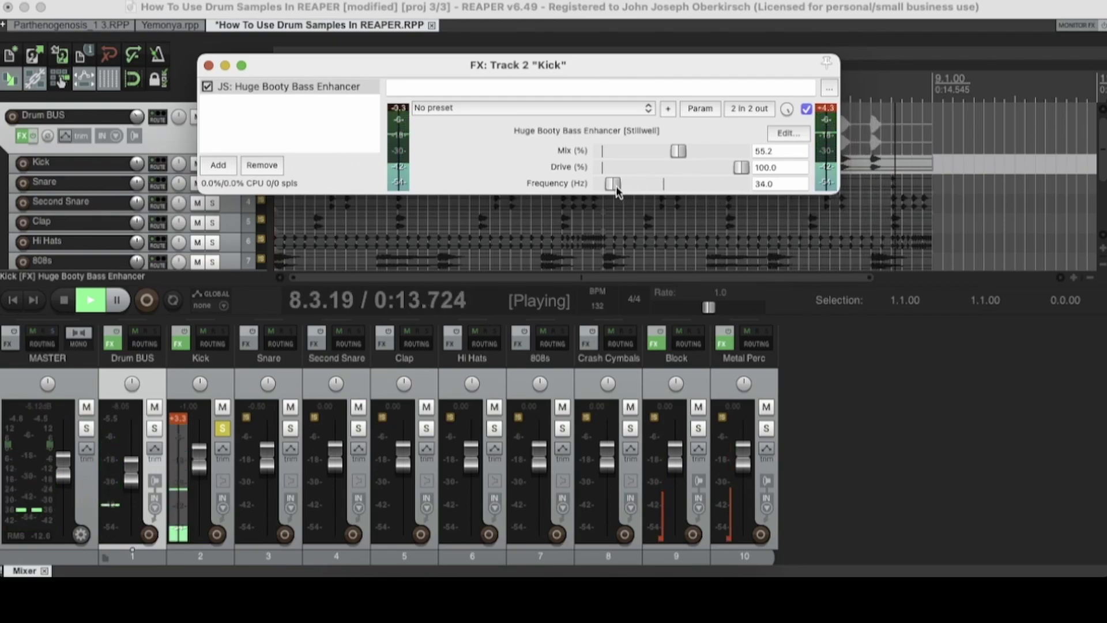
Set the Kick bass enhancer's frequency to 200 Hz while auditioning the soloed track
key(space)
click(91, 300)
drag(616, 184, 744, 189)
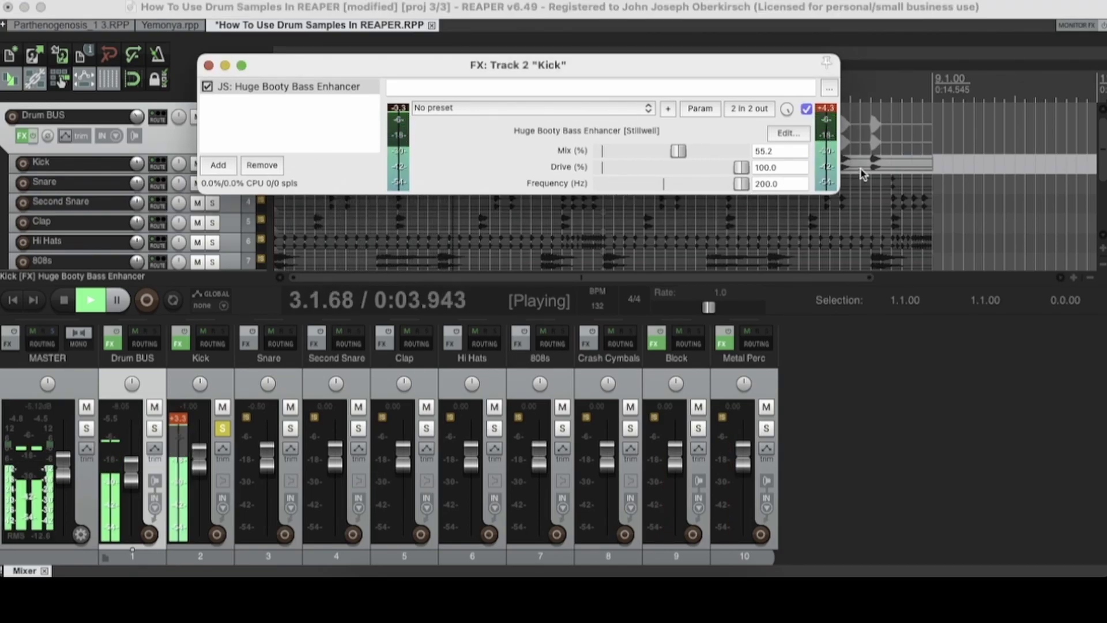
key(space)
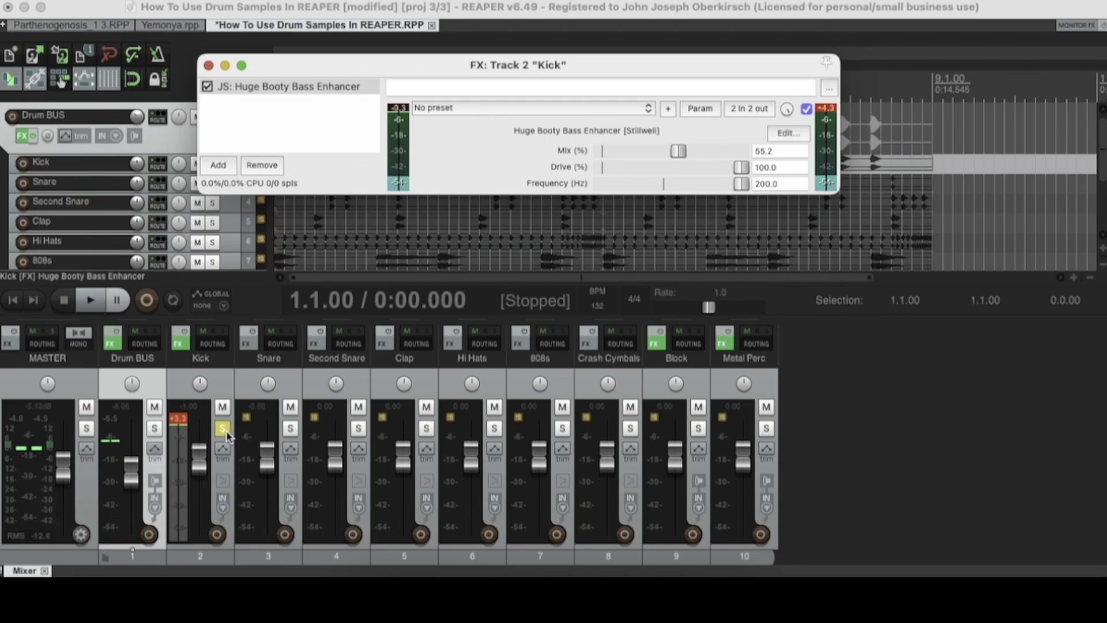
Unsolo the Kick, audition the full beat, and lower the bass enhancer's frequency to 176 Hz
click(223, 428)
key(space)
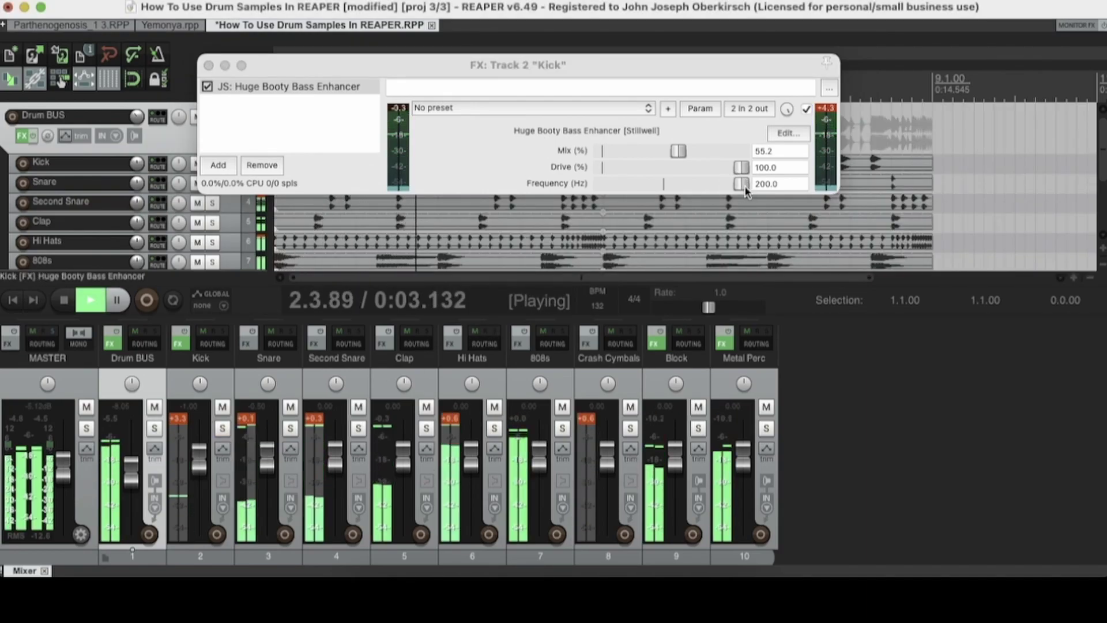
key(space)
drag(742, 190, 725, 188)
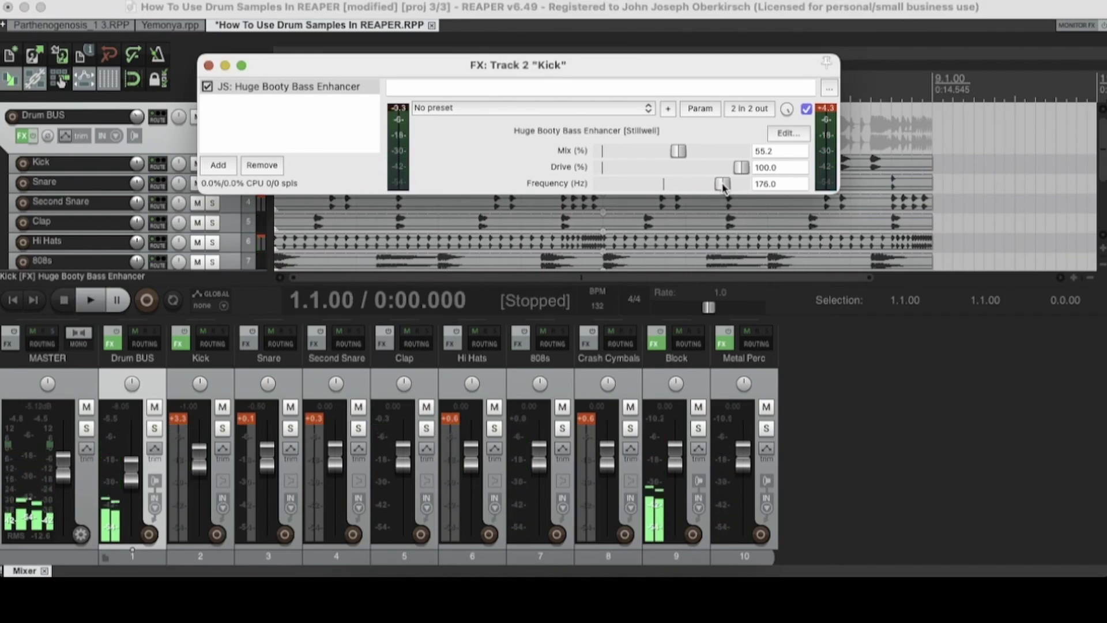
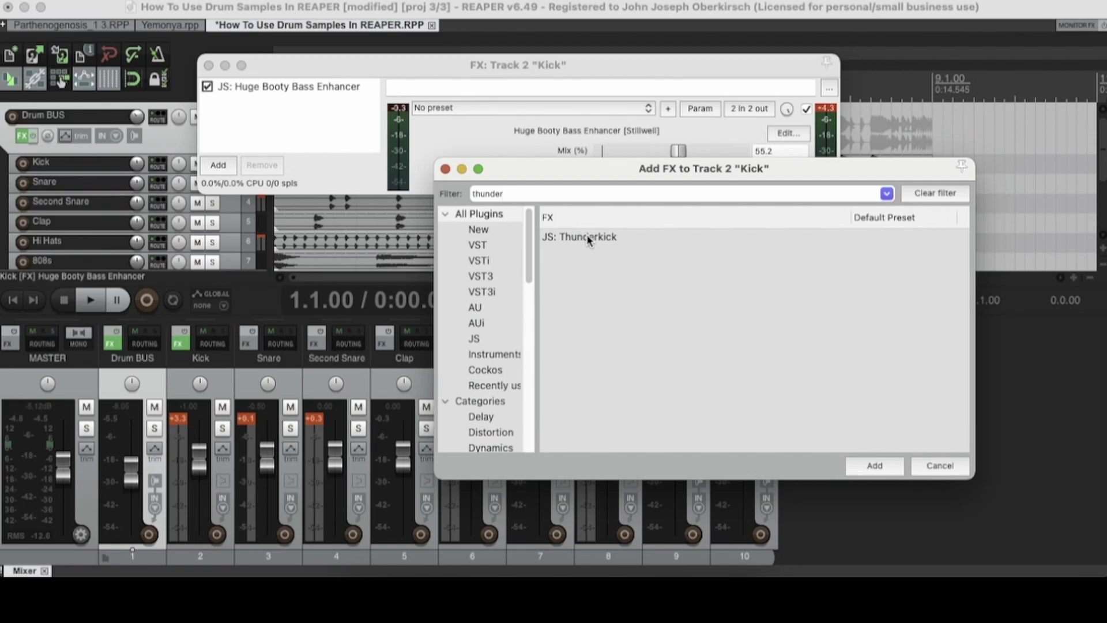
Add the JS: Thunderkick effect to the Kick track and play the track soloed
double_click(588, 237)
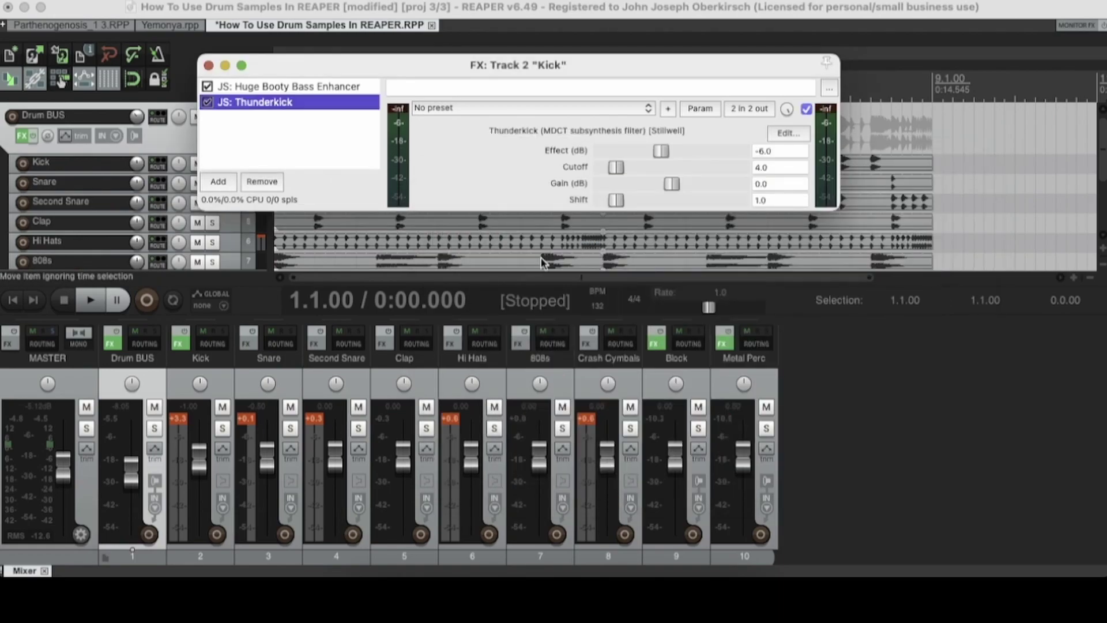
click(223, 430)
key(space)
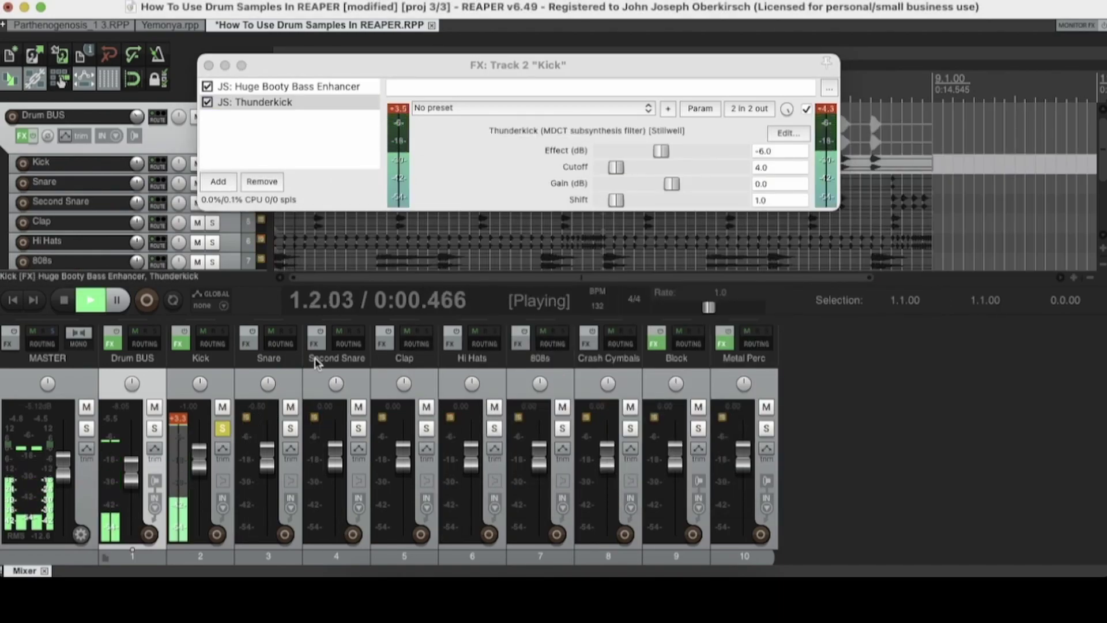
Set Thunderkick's effect to 1.5 dB, cutoff to 1.0 and gain to 21.6 dB during playback, then stop
drag(666, 151, 605, 171)
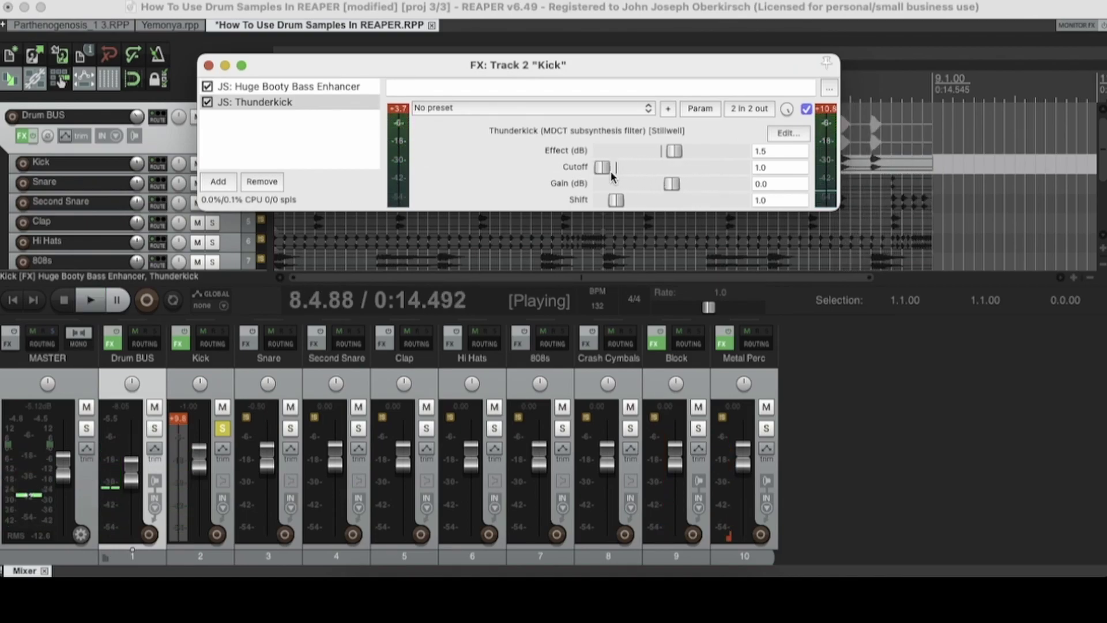
drag(672, 185, 710, 194)
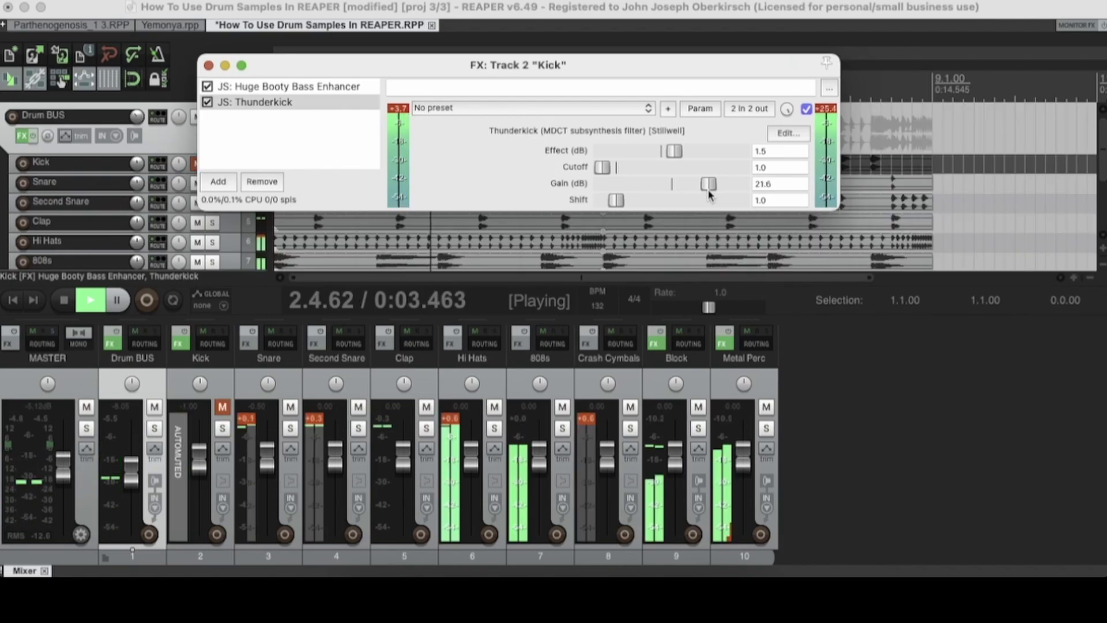
key(space)
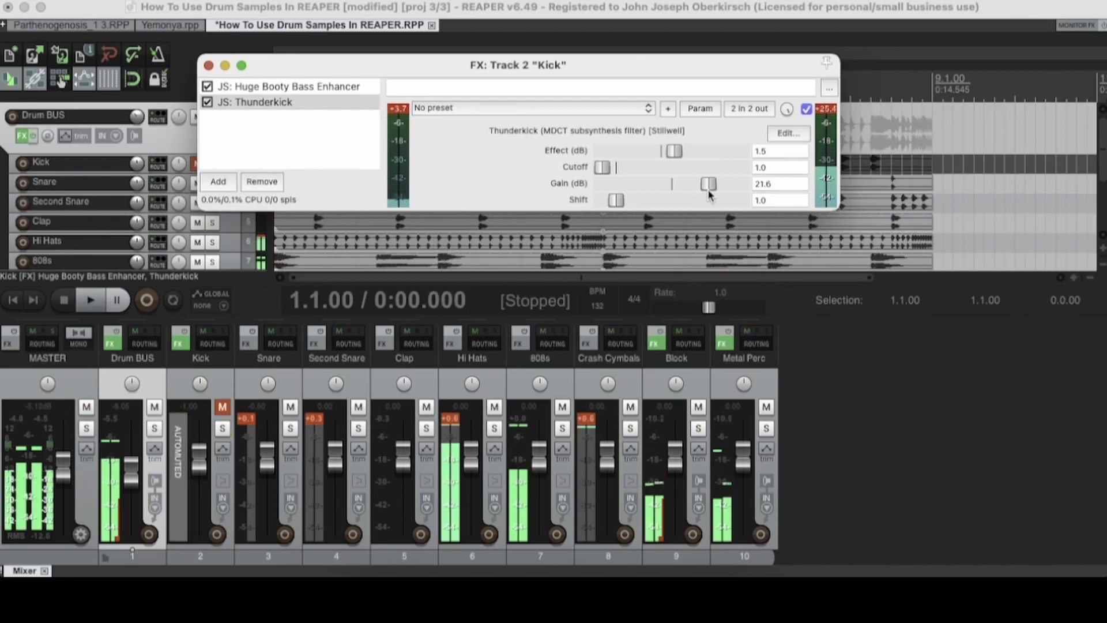
Solo the Kick again and bring Thunderkick's gain down to 3.1 dB, auditioning the result
click(223, 429)
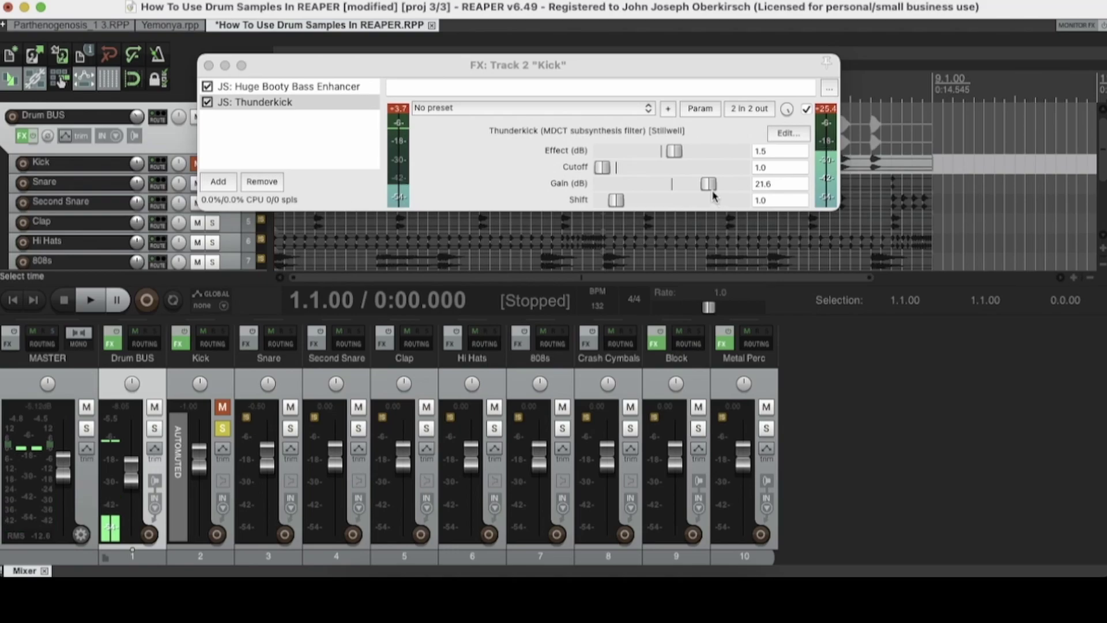
drag(709, 183, 700, 184)
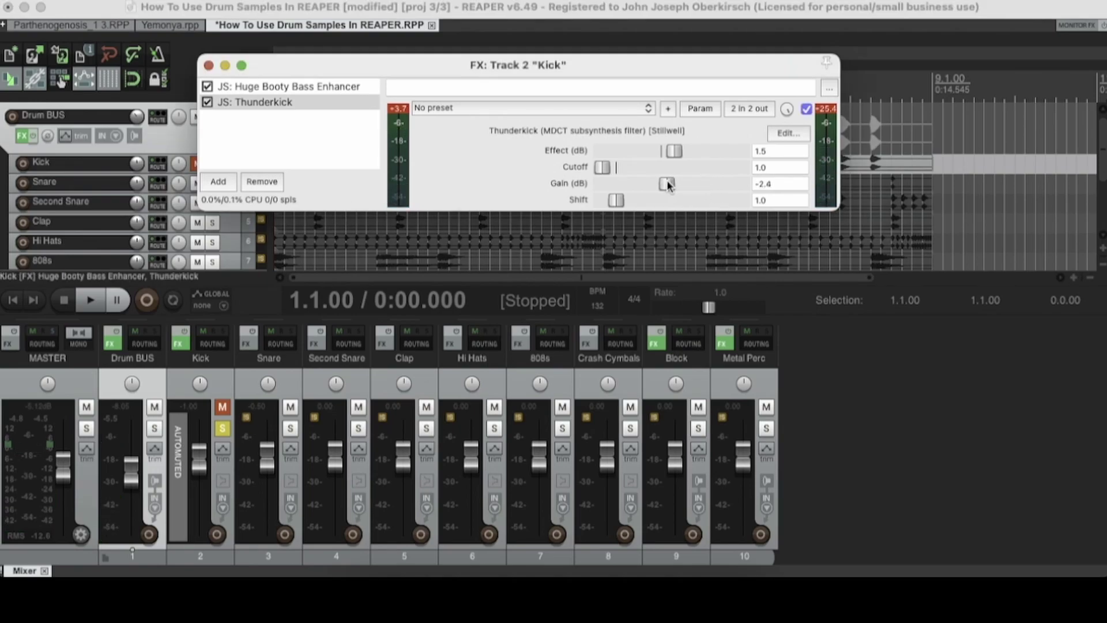
key(space)
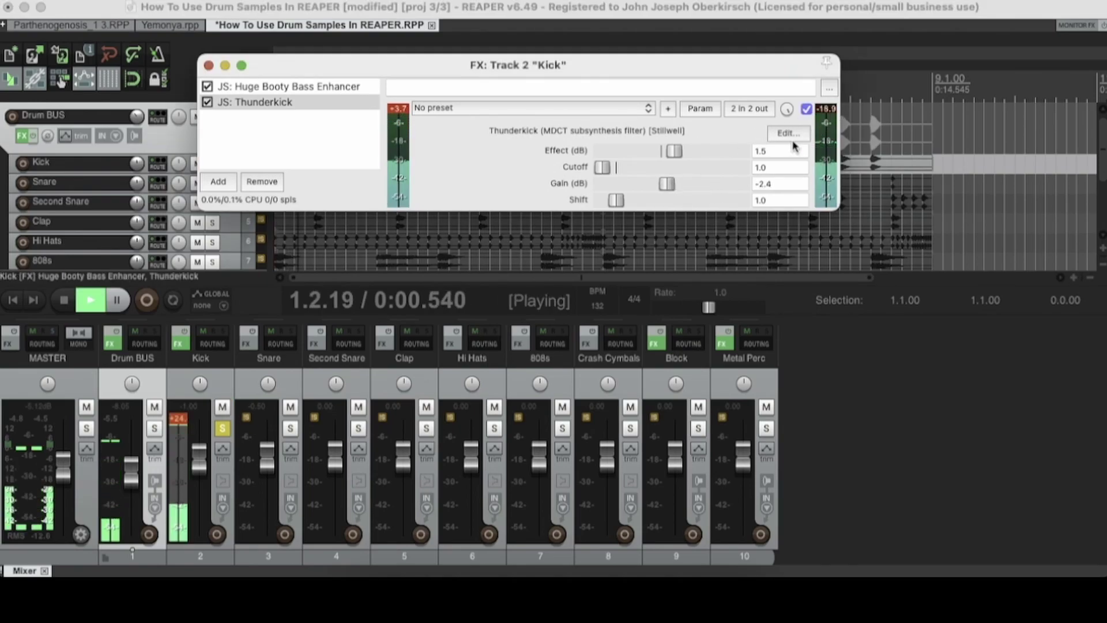
drag(667, 184, 676, 181)
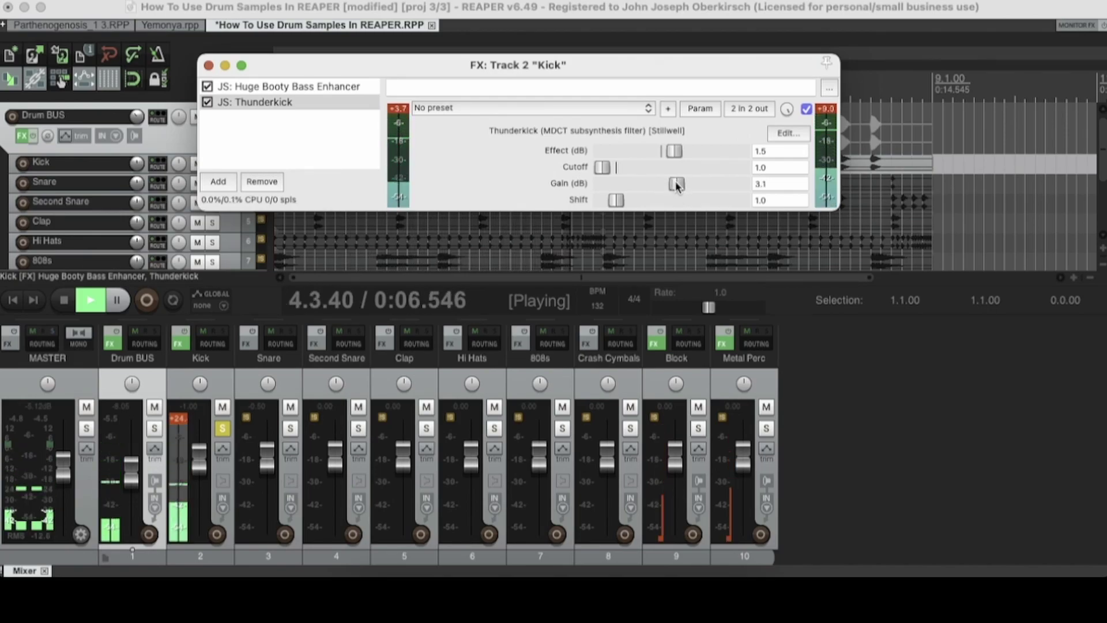
key(space)
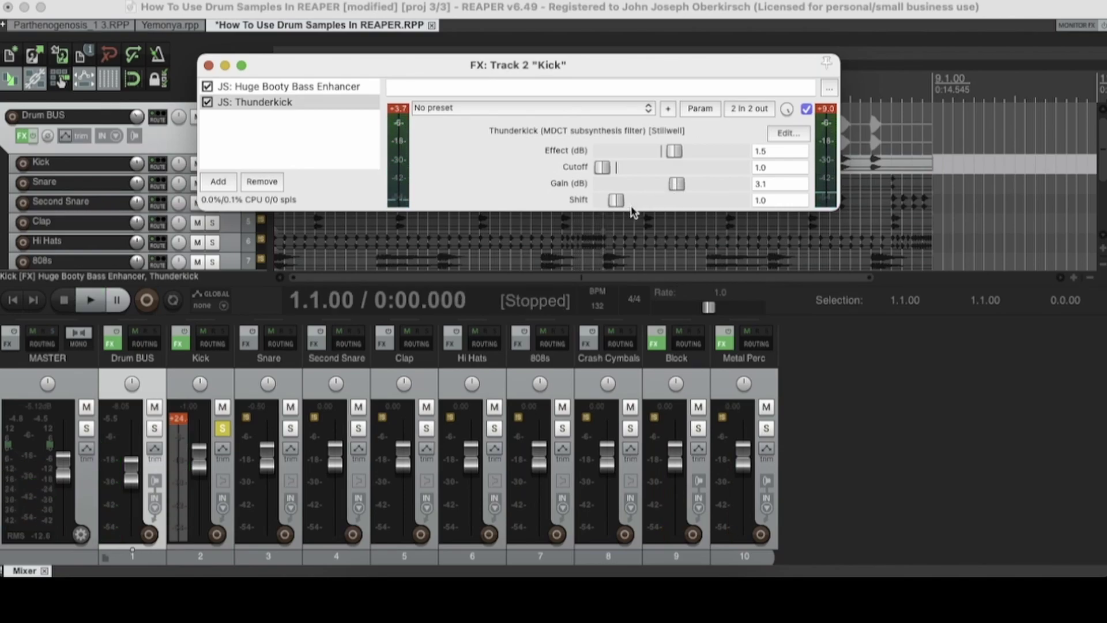
Set Thunderkick's effect to -4.5 dB during playback, keeping the shift at 1.0
key(space)
drag(631, 200, 618, 200)
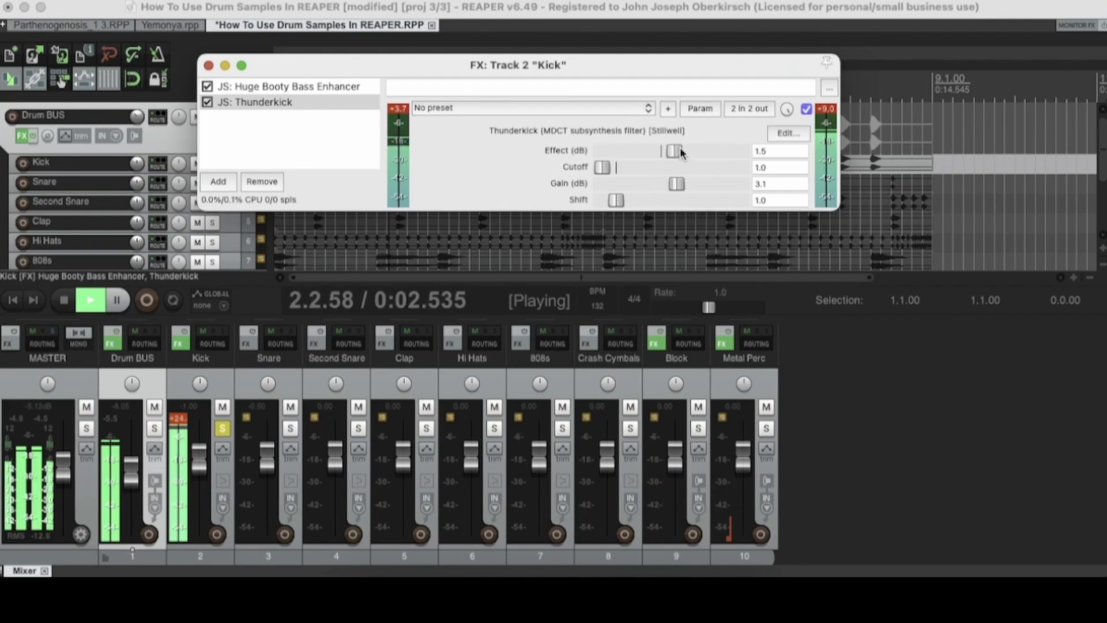
drag(680, 151, 668, 152)
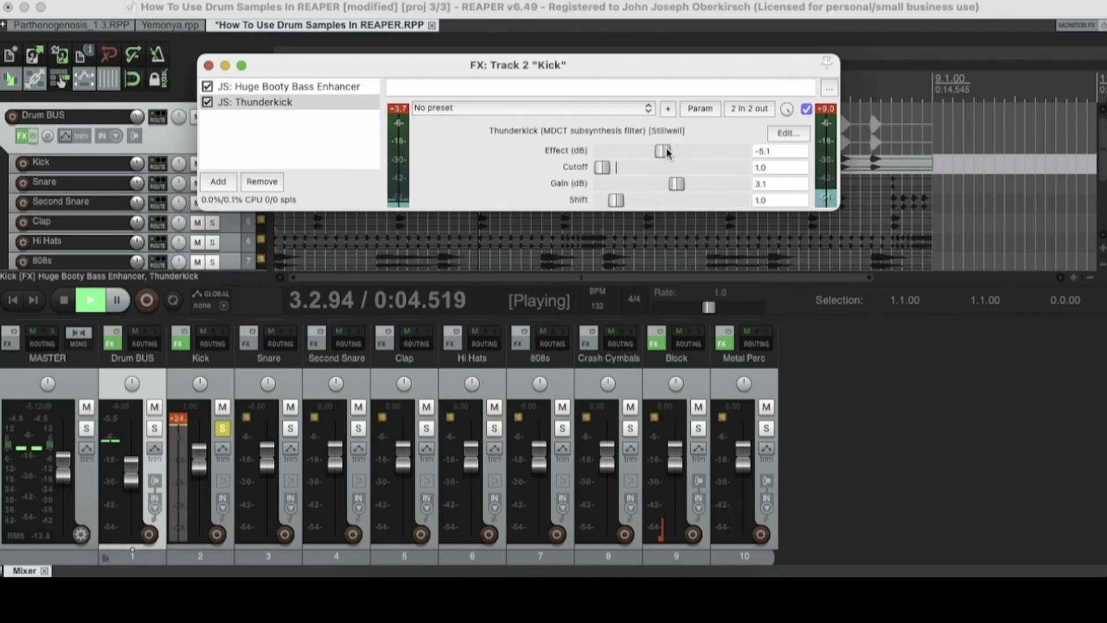
click(772, 151)
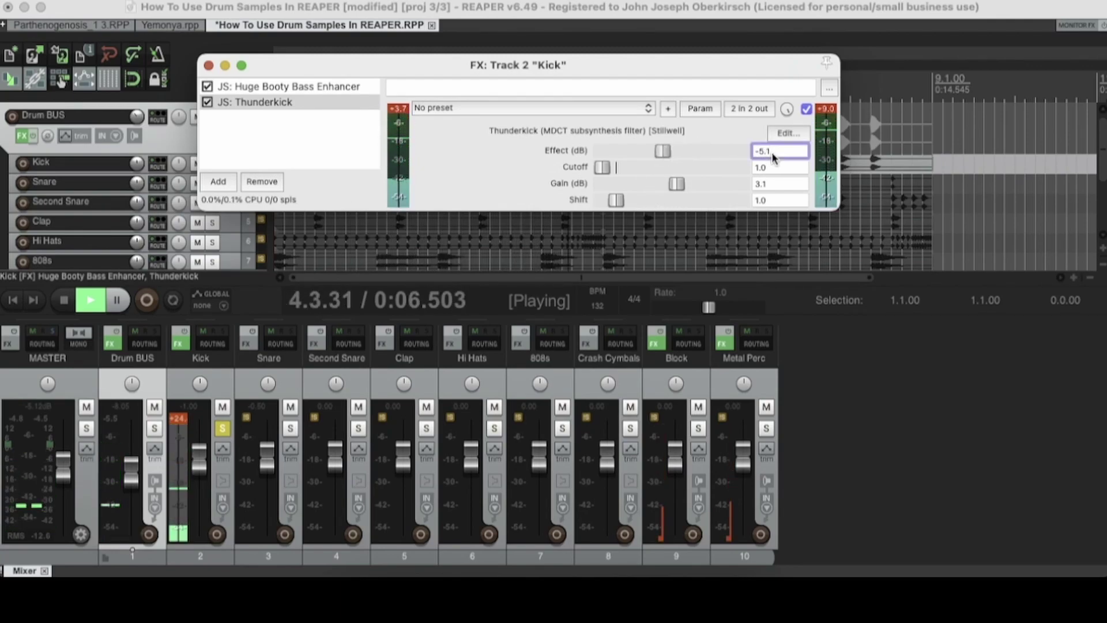
text(-5)
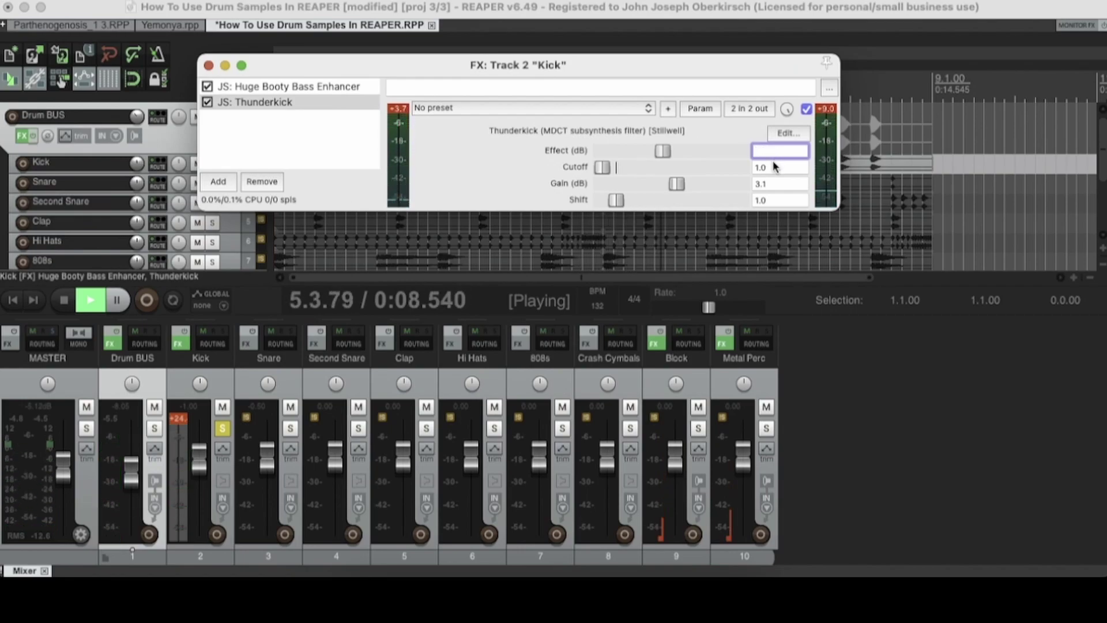
key(BackSpace)
text(4.5)
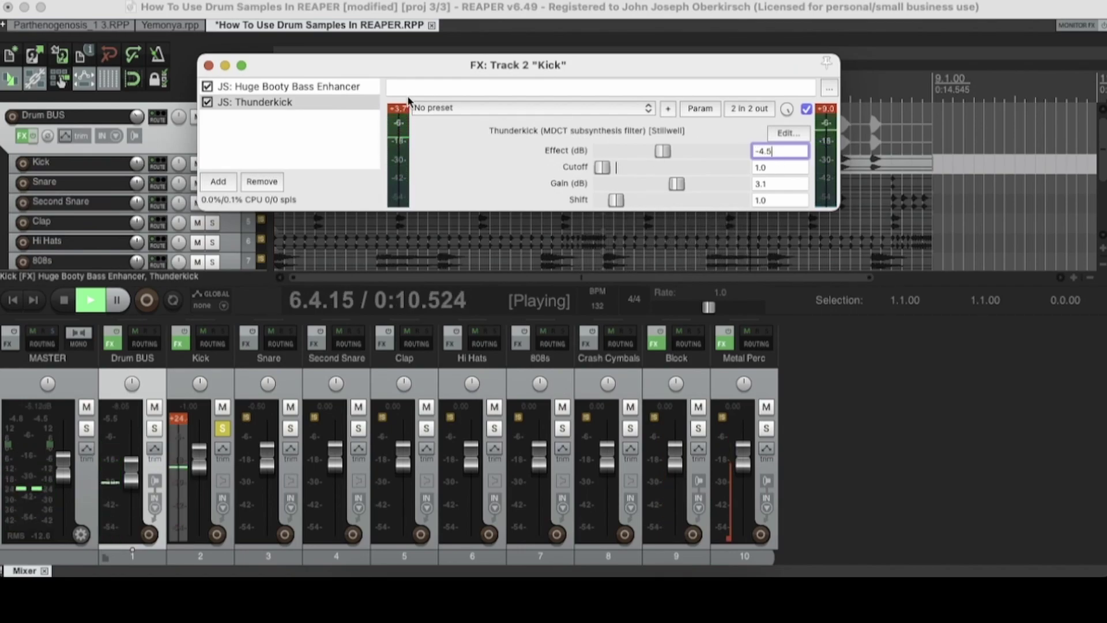
Compare the soloed Kick with its two effects bypassed and enabled, then stop playback
click(210, 99)
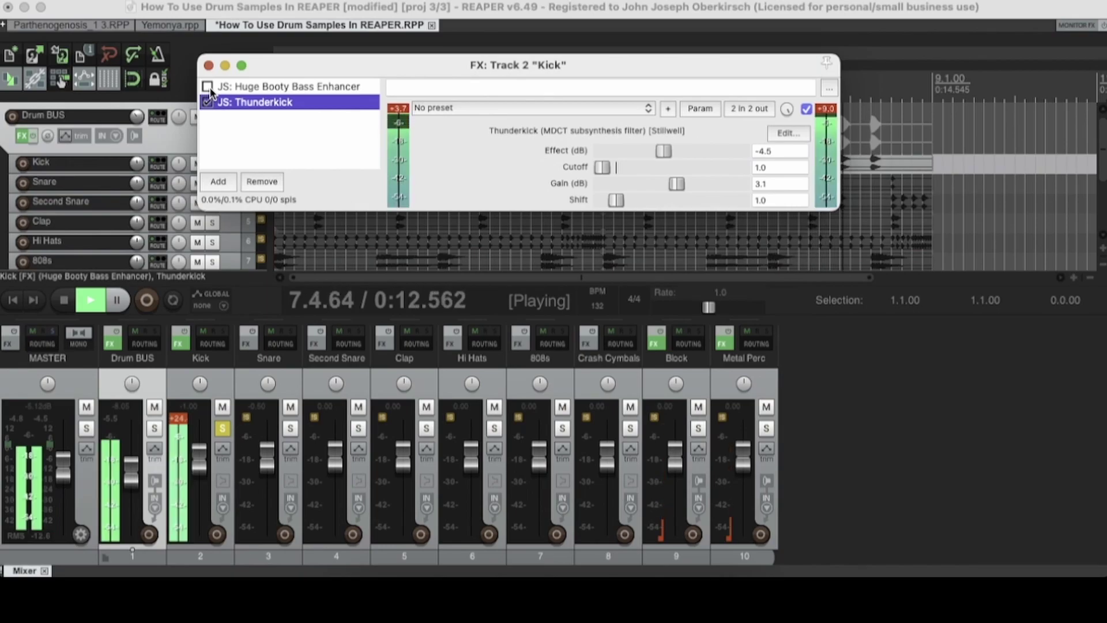
key(space)
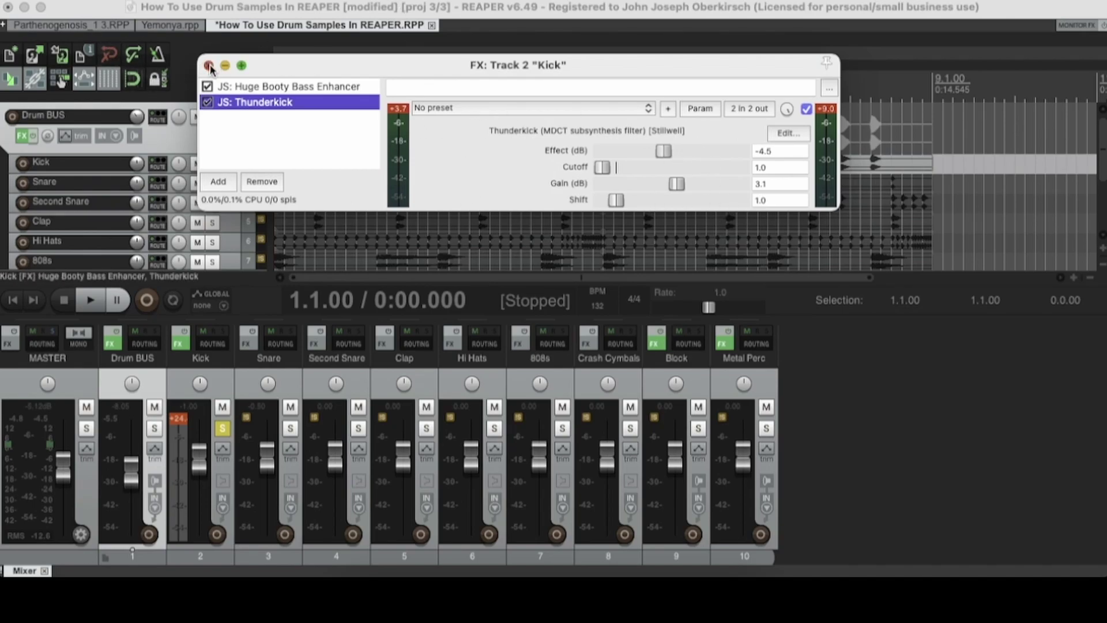
Close the Kick's effects window, reset its peak indicator, and unsolo the track
click(210, 64)
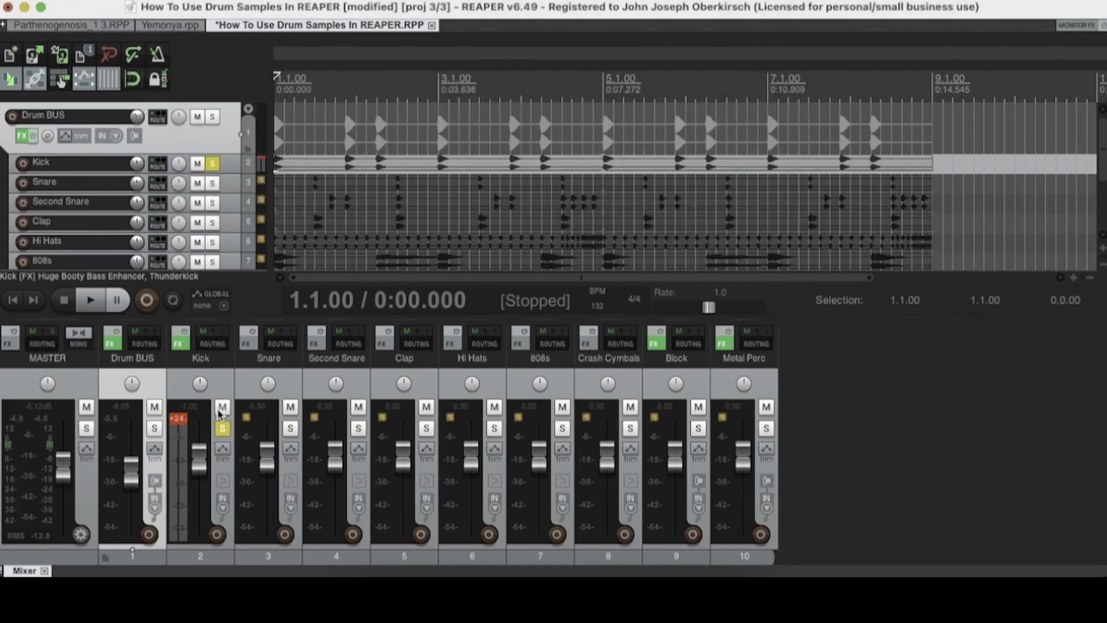
click(179, 418)
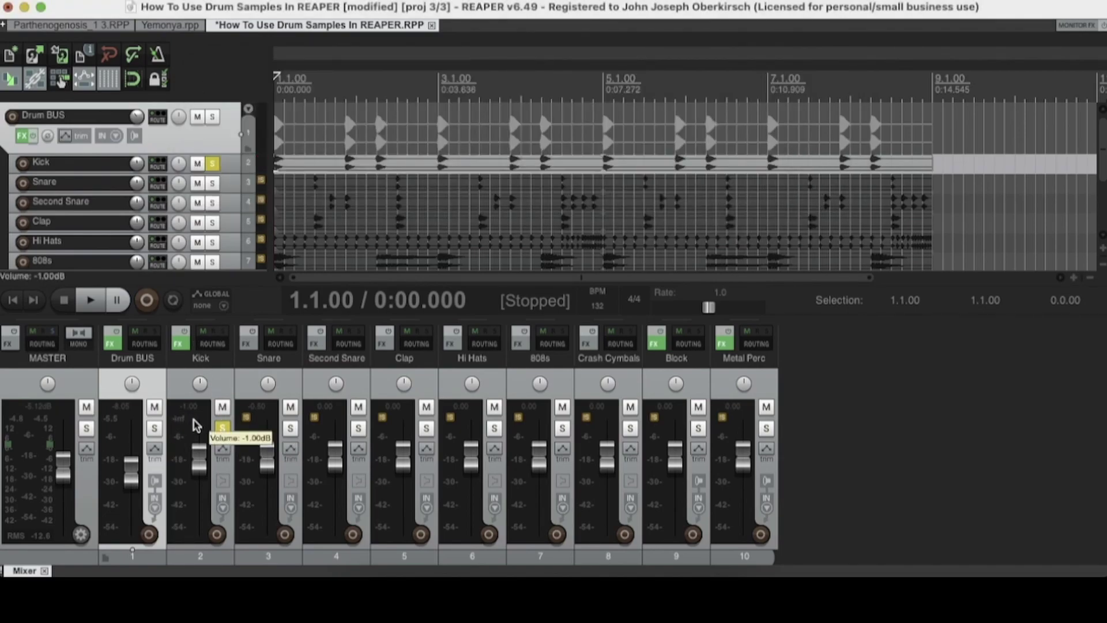
click(225, 432)
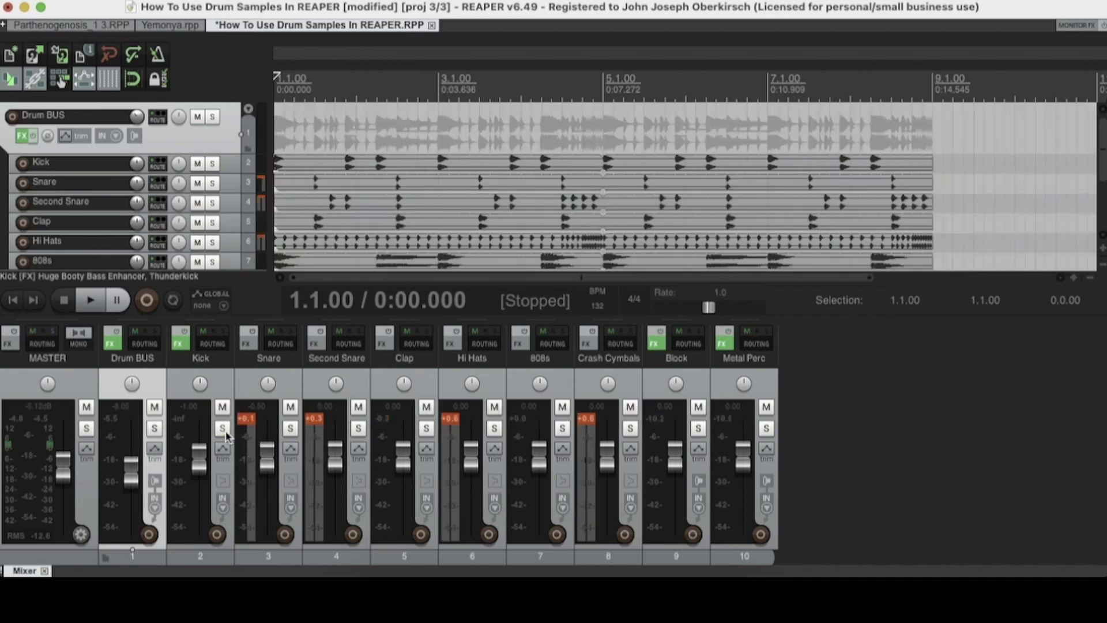
Play the Snare track soloed and add the VST: ReaVerb (Cockos) effect to it
click(290, 428)
key(space)
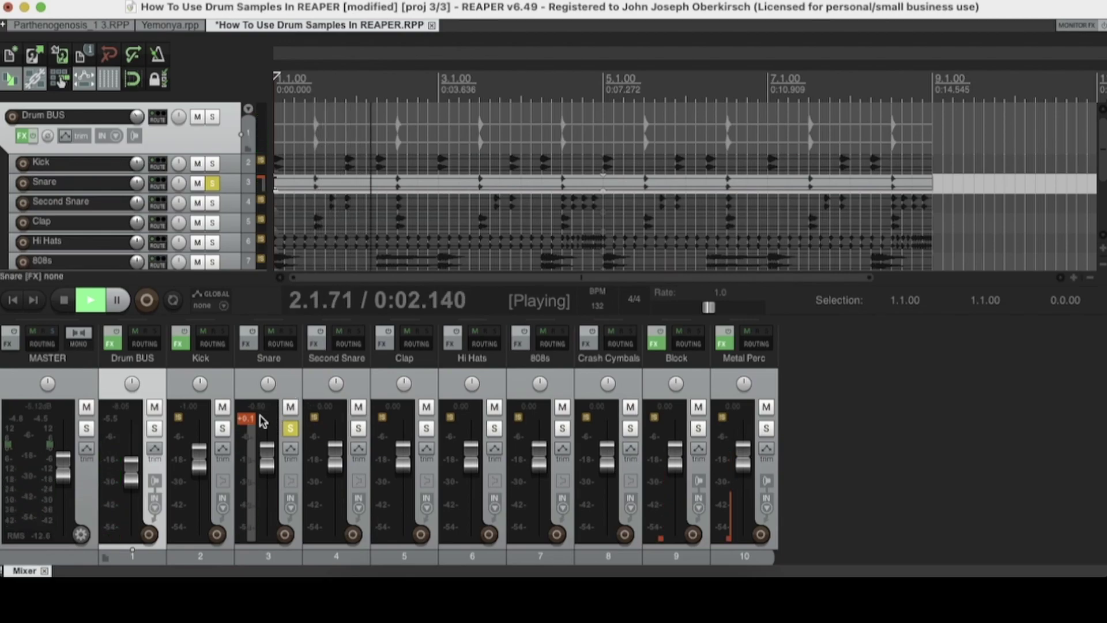
click(252, 343)
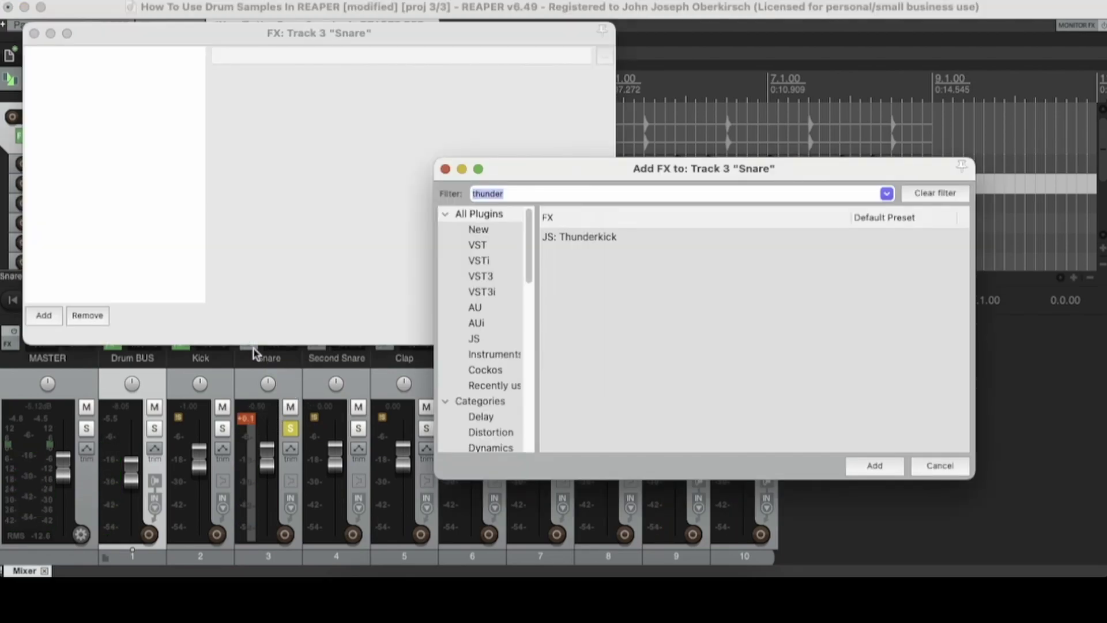
key(BackSpace)
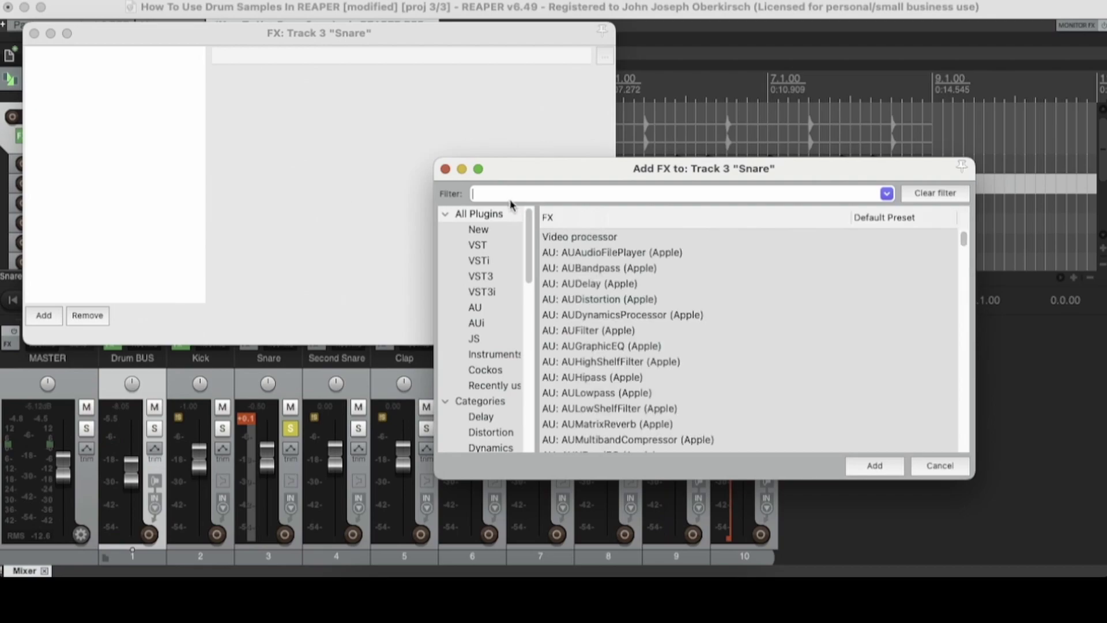
text(reaver)
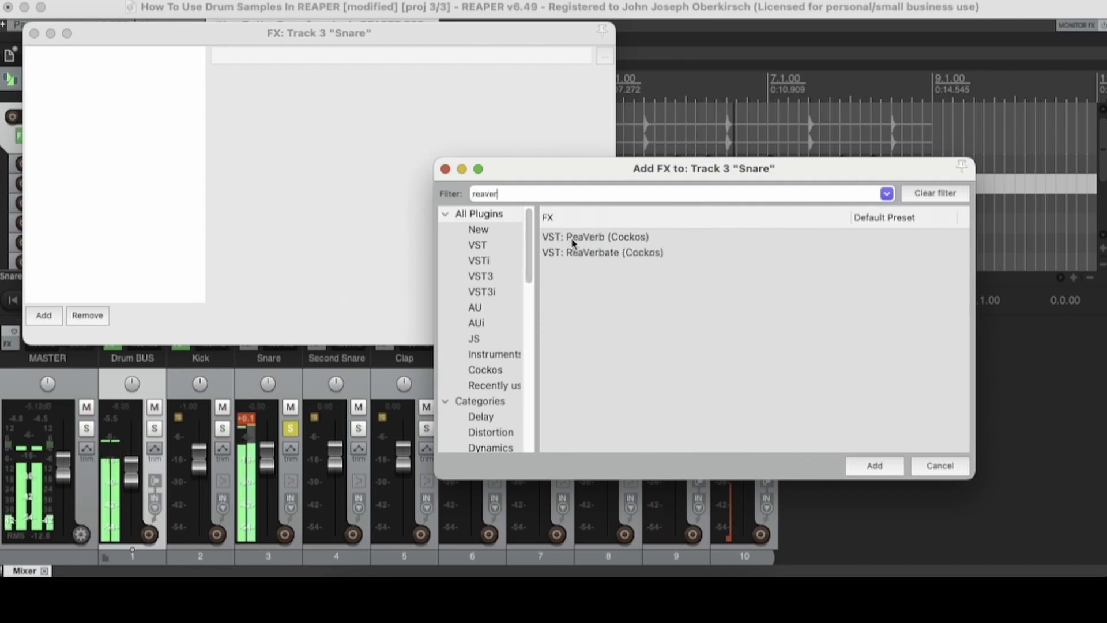
double_click(598, 237)
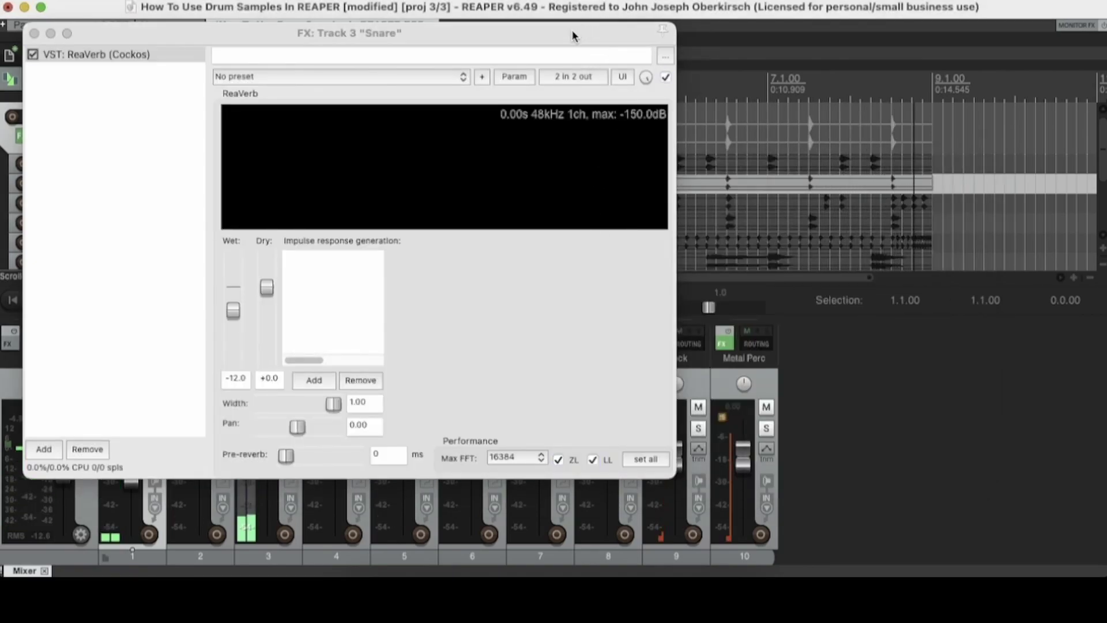
Move the Snare's effects window clear of the transport, stop playback, and load the sweetverbo preset in ReaVerb
drag(604, 41, 963, 121)
drag(744, 113, 706, 58)
click(84, 306)
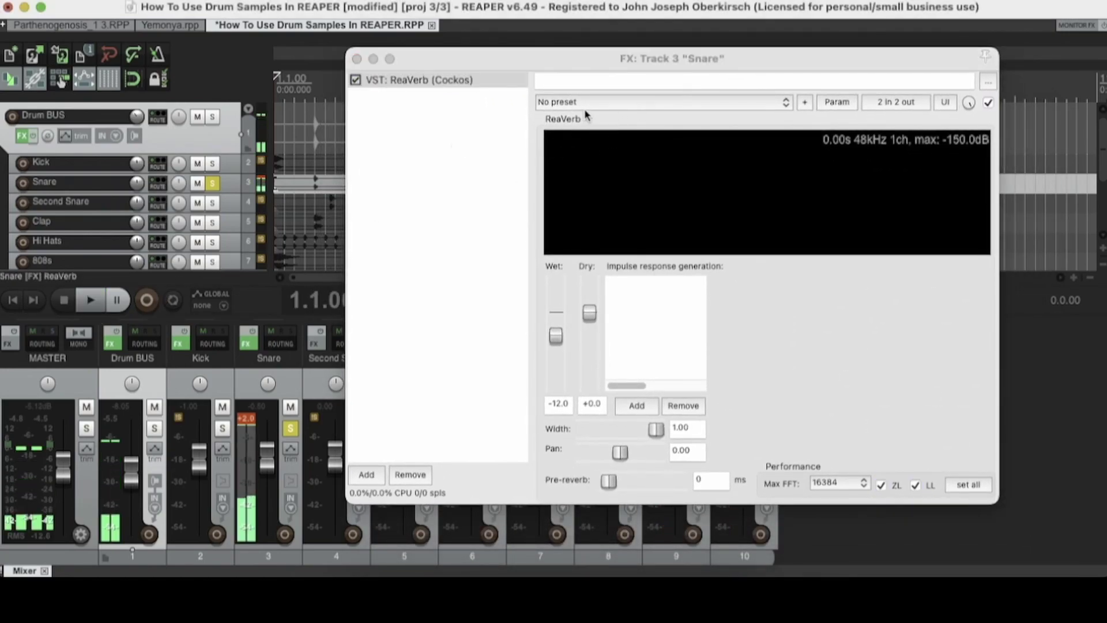
click(607, 102)
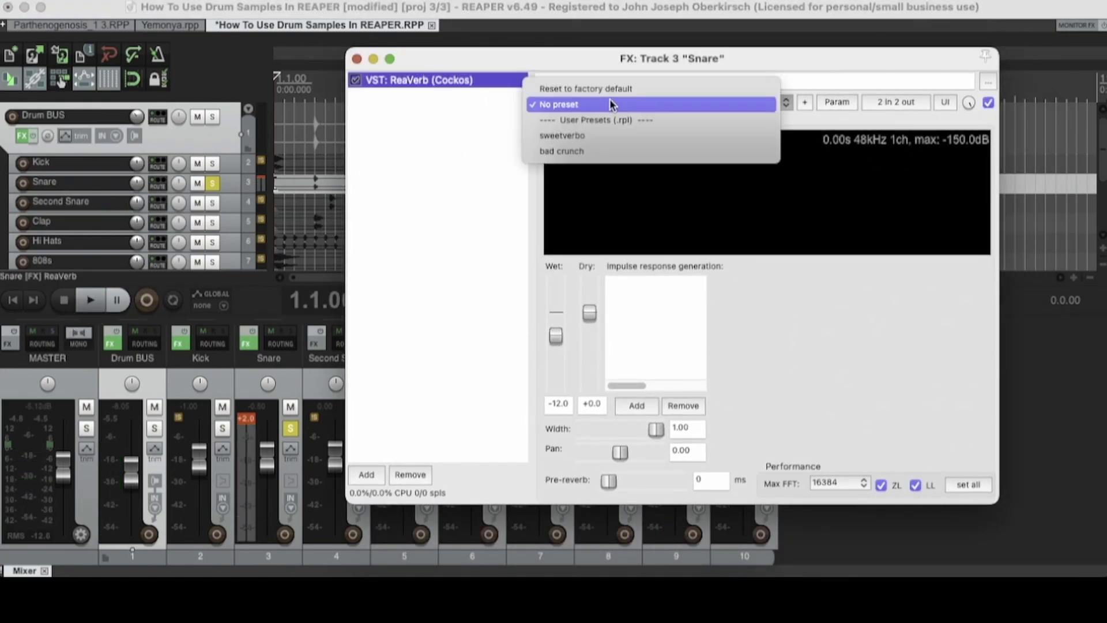
click(566, 138)
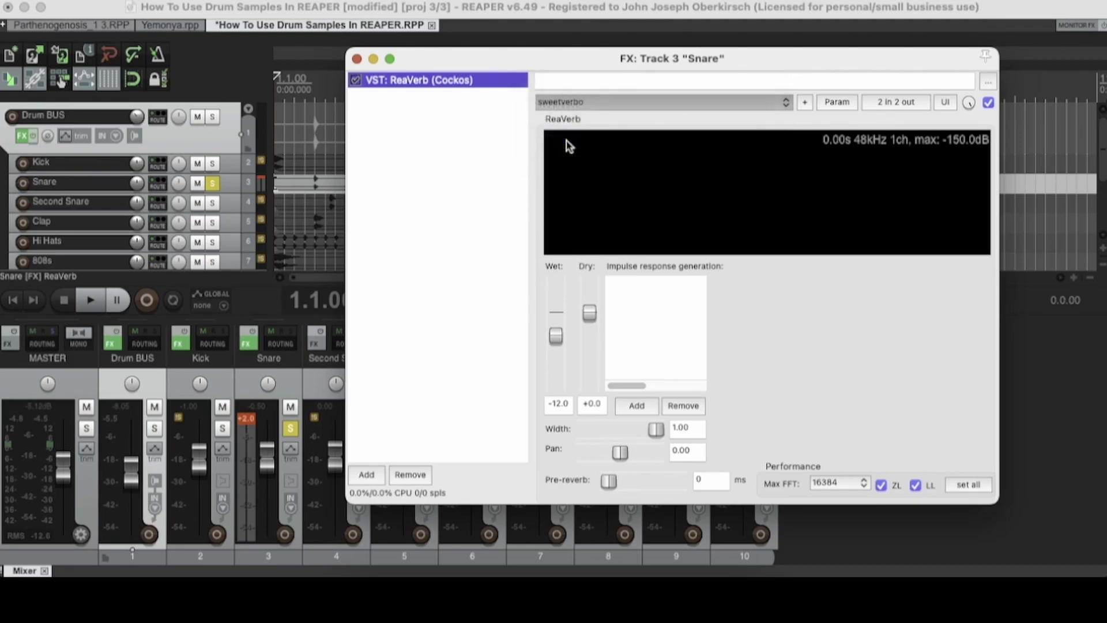
Lower ReaVerb's wet level to -17.9 dB while auditioning the soloed Snare
key(space)
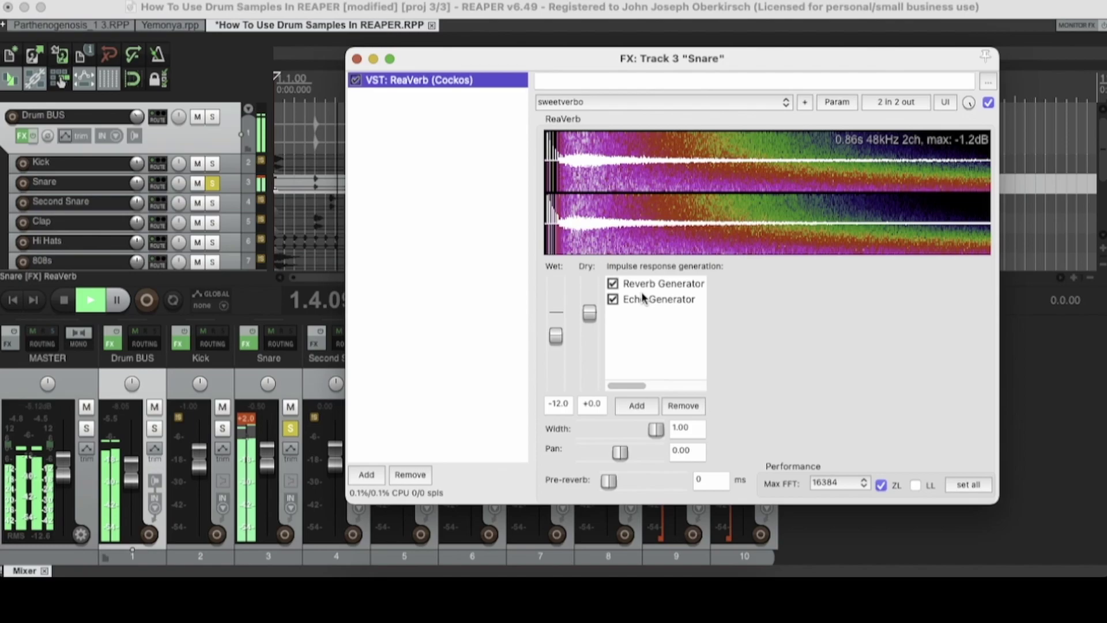
drag(556, 337, 562, 345)
key(space)
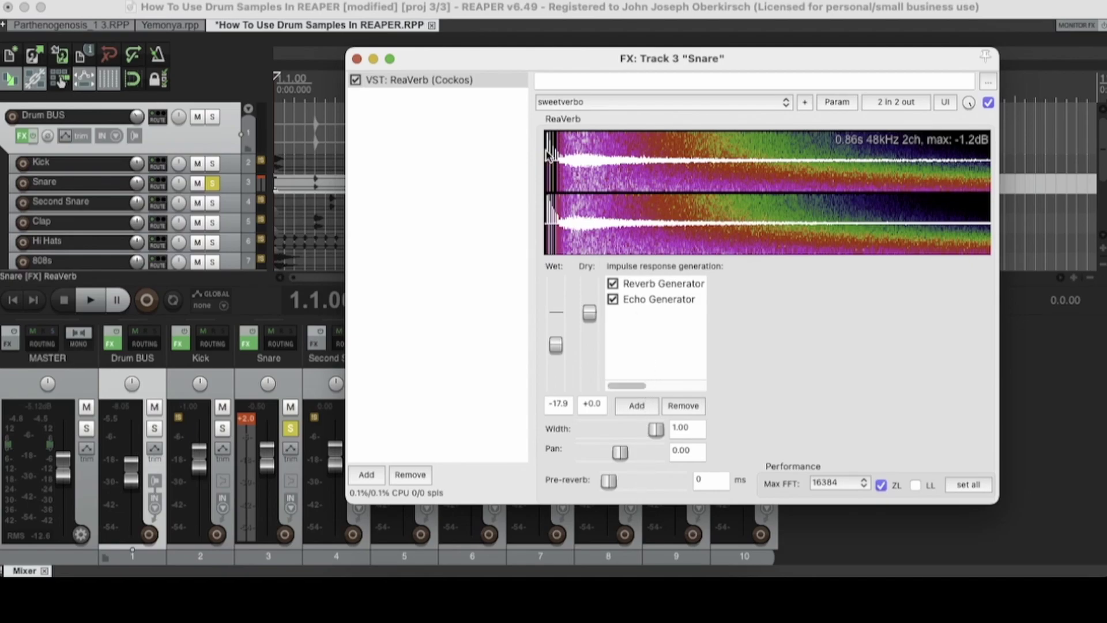
Close the Snare's effects window, unsolo the track, and play the full drum mix
drag(617, 60, 645, 96)
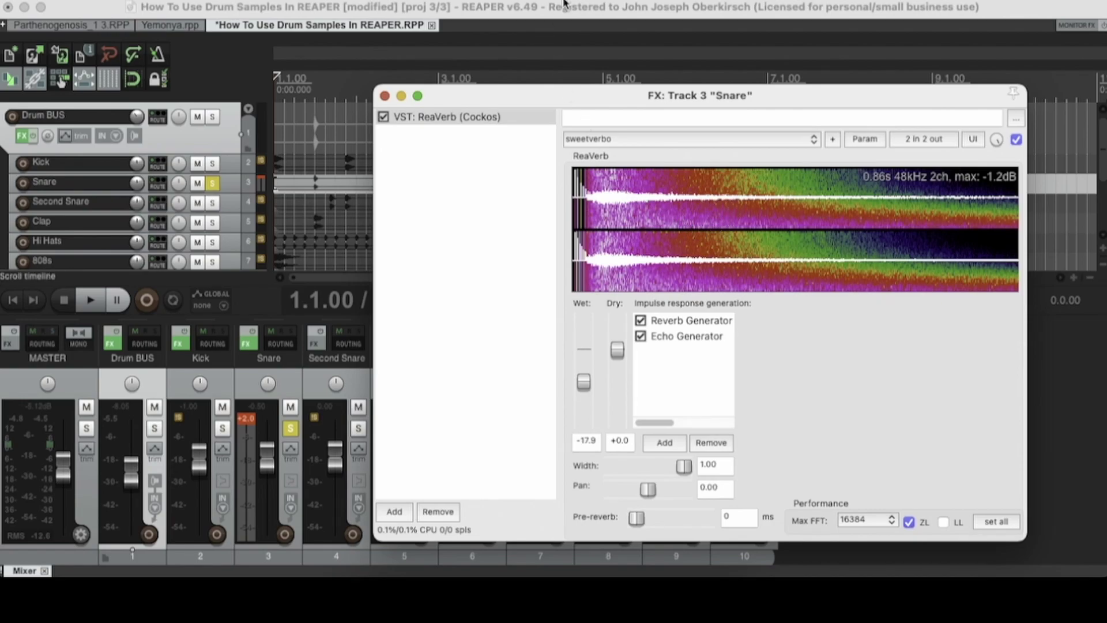
drag(564, 2, 571, 17)
click(385, 95)
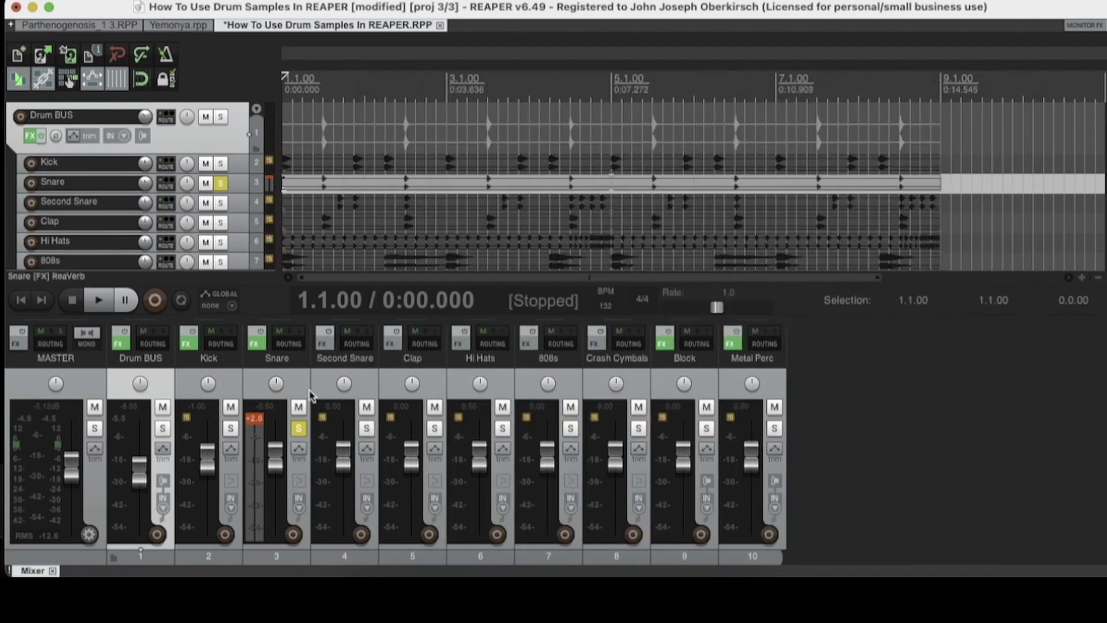
click(298, 430)
key(space)
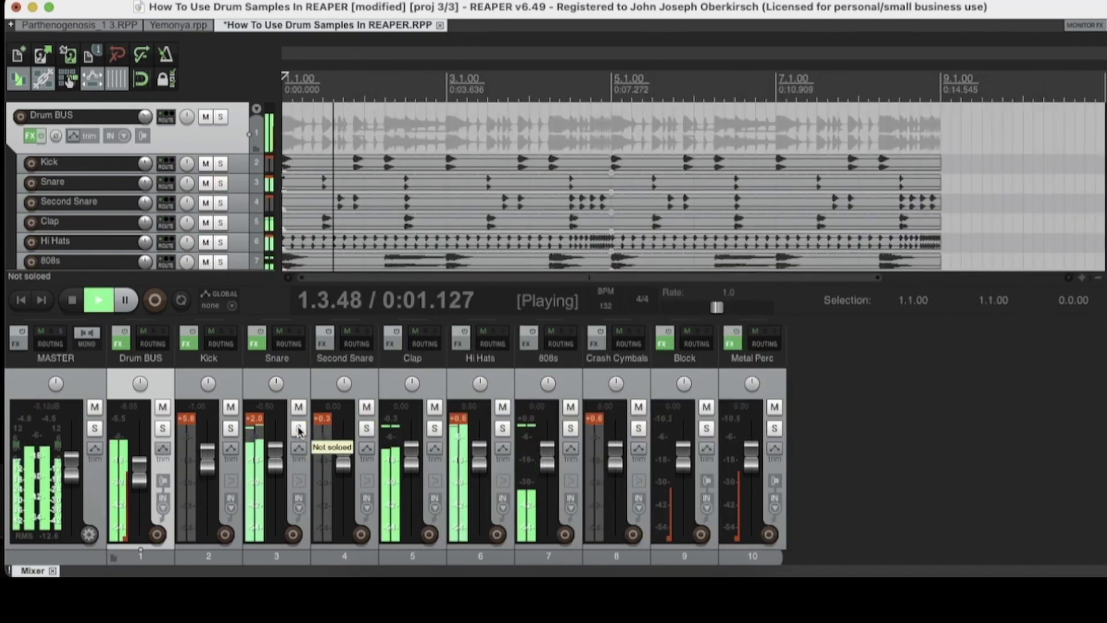
Lower the Snare ReaVerb's wet level to -20.5 dB while the full mix plays, and stop playback
click(262, 341)
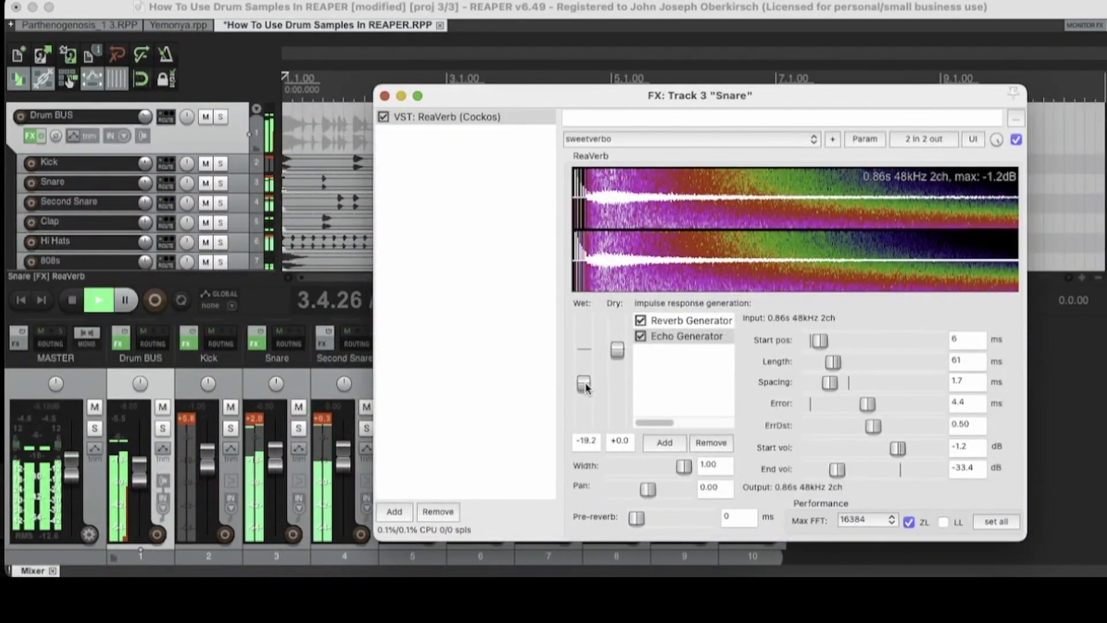
drag(584, 382, 587, 391)
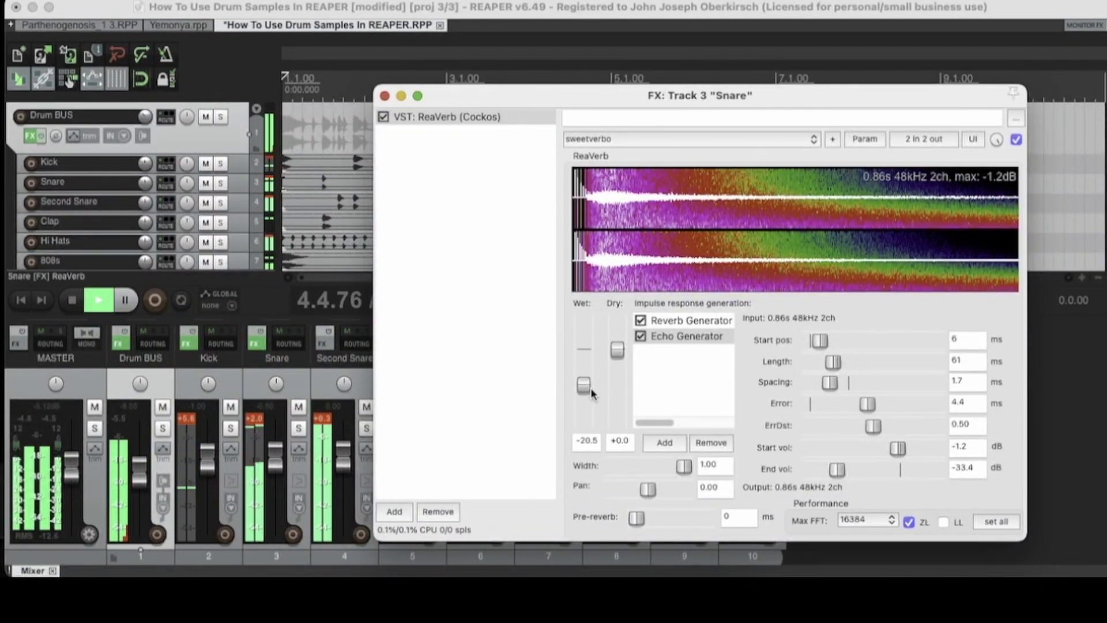
key(space)
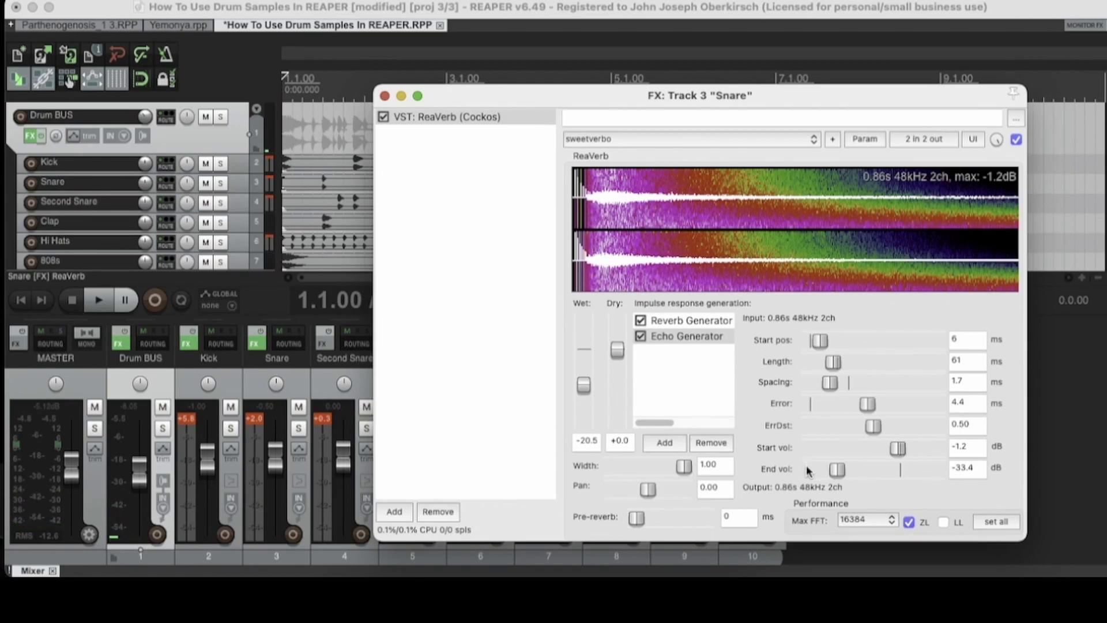
Compare the Reverb Generator and Echo Generator settings in the Snare's ReaVerb, and close the effects window
click(684, 321)
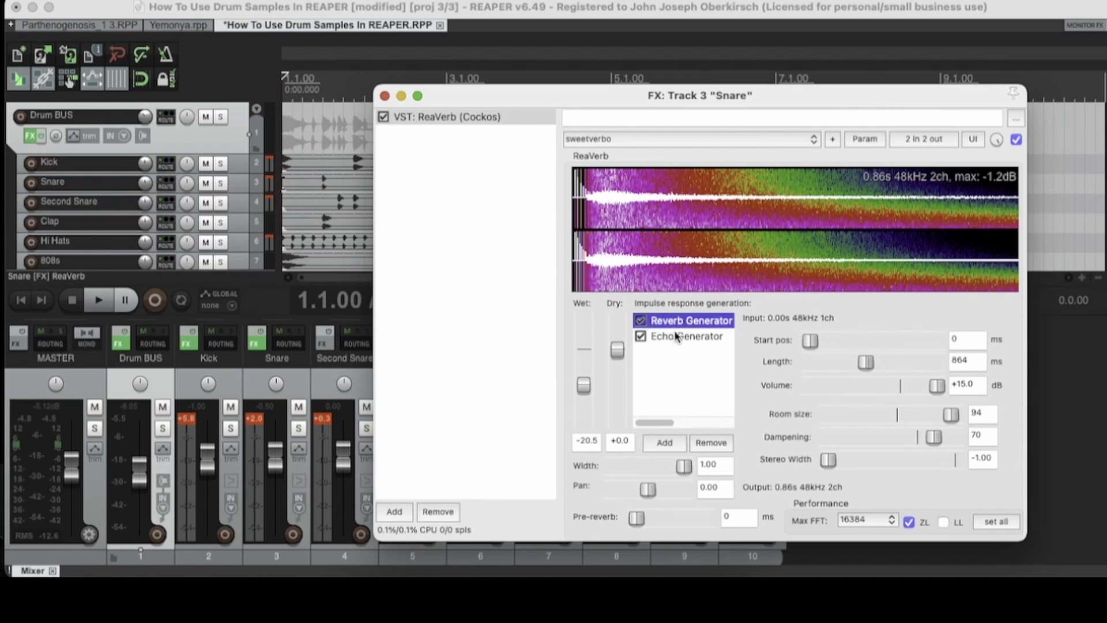
click(677, 335)
click(680, 319)
click(684, 337)
click(689, 321)
click(687, 335)
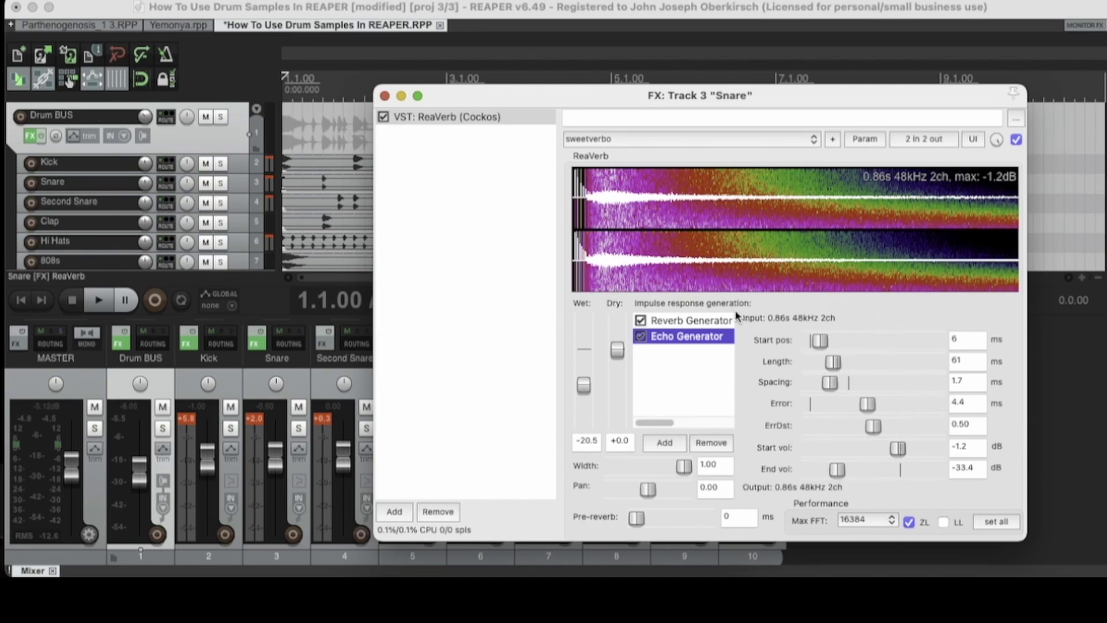
click(681, 322)
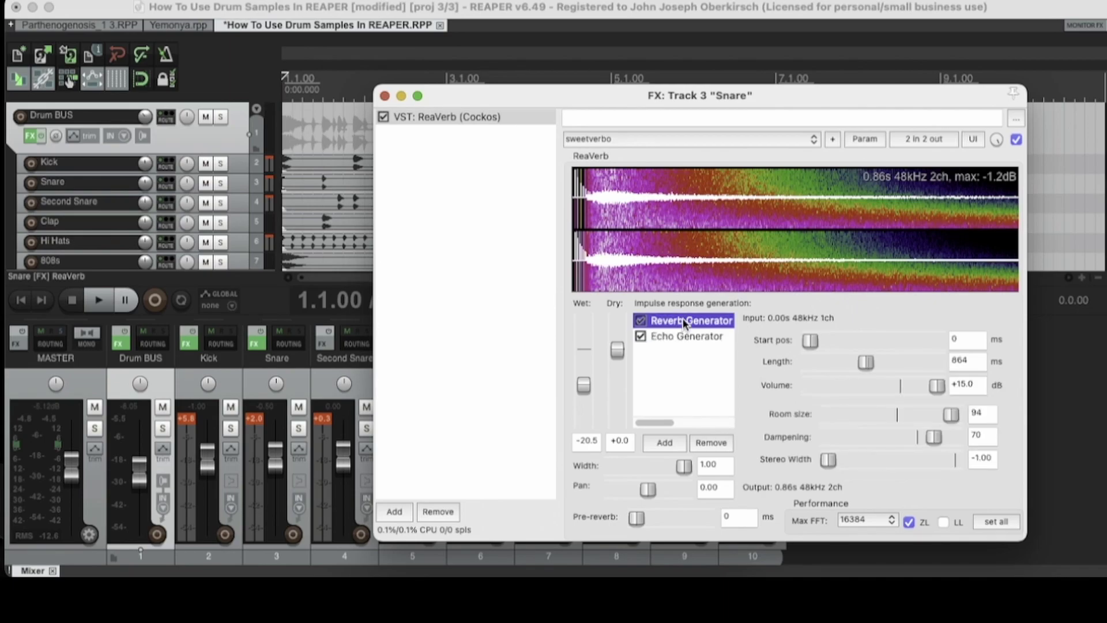
click(385, 95)
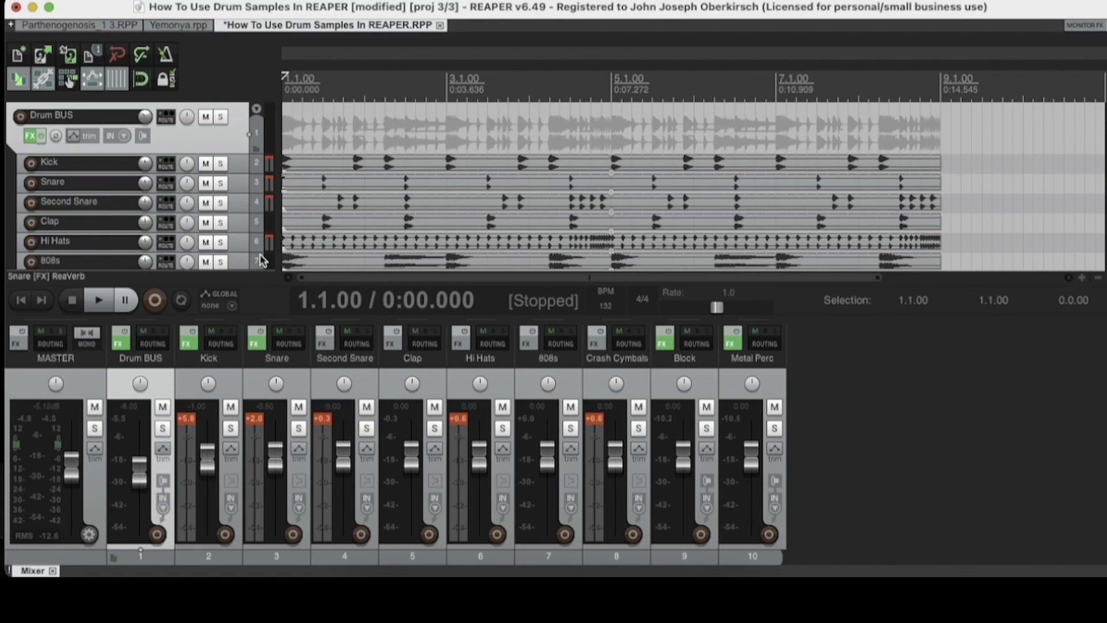
Solo the Second Snare track and audition it from just before its first hit
click(367, 428)
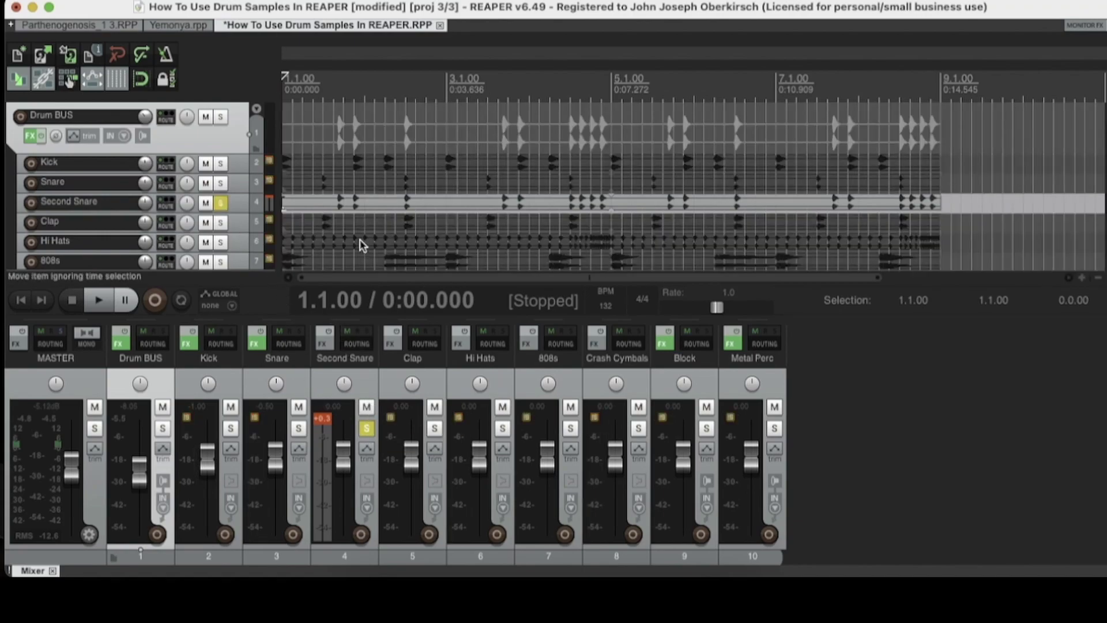
click(330, 204)
key(space)
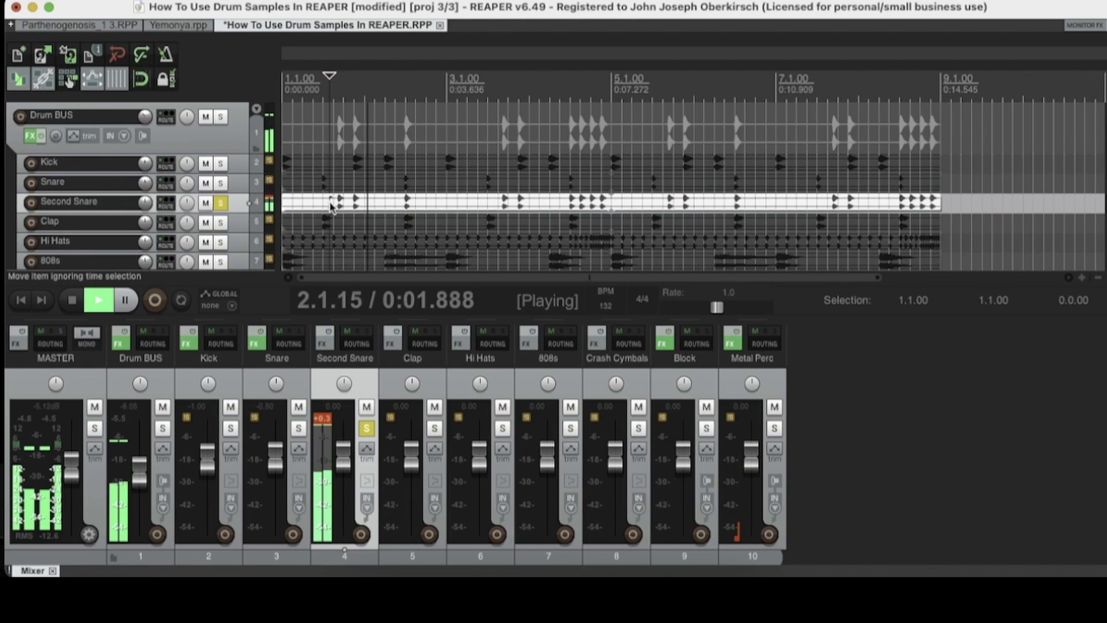
key(space)
Add the VST: ReaDelay (Cockos) effect to the Second Snare and move its effects window clear of the transport
click(332, 347)
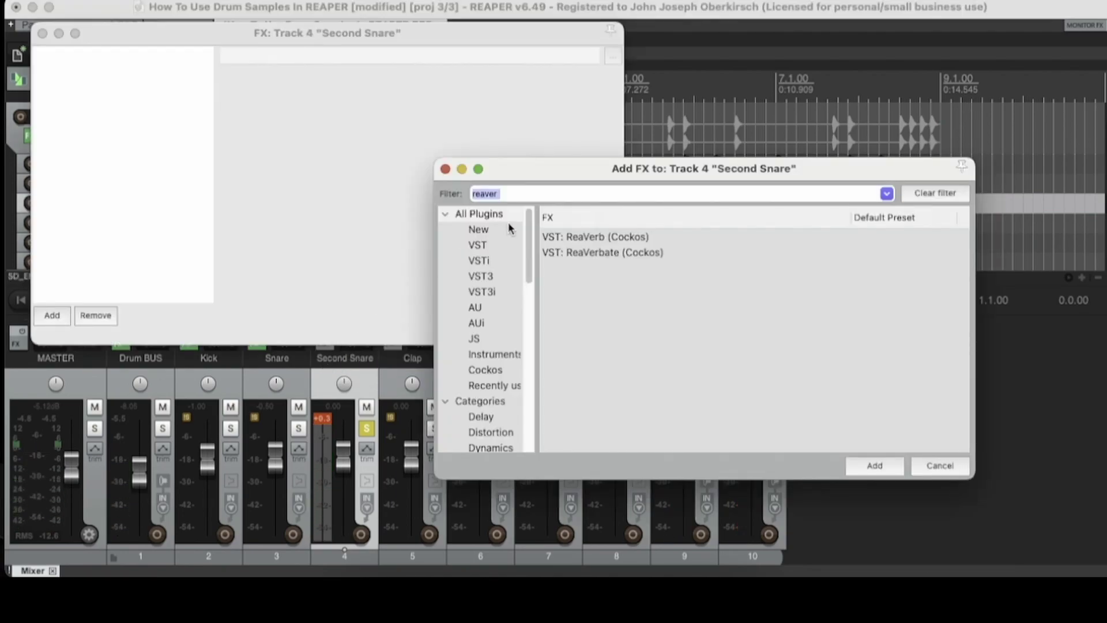
text(rea)
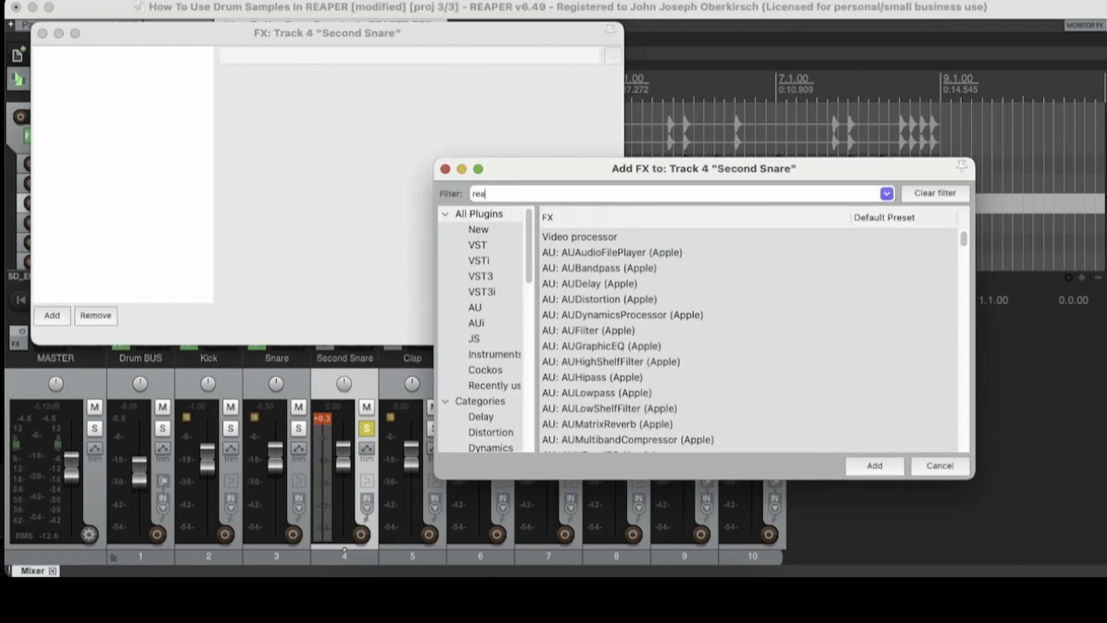
text(del)
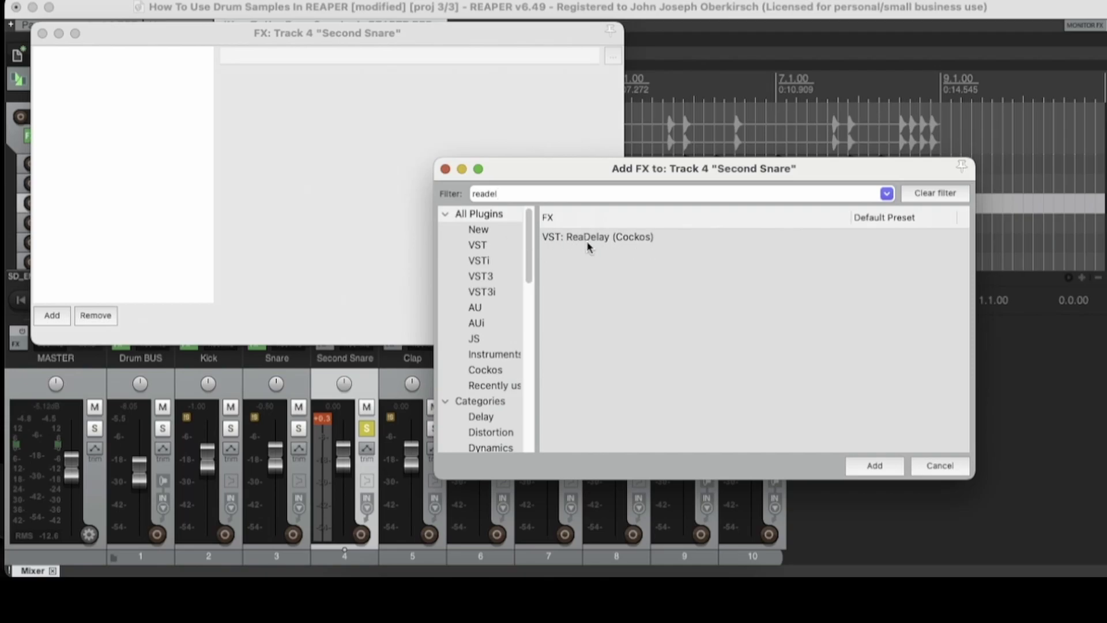
double_click(591, 237)
drag(469, 36, 877, 87)
Audition the Second Snare from an earlier start point and load ReaDelay's stock - snare rhythm preset
key(space)
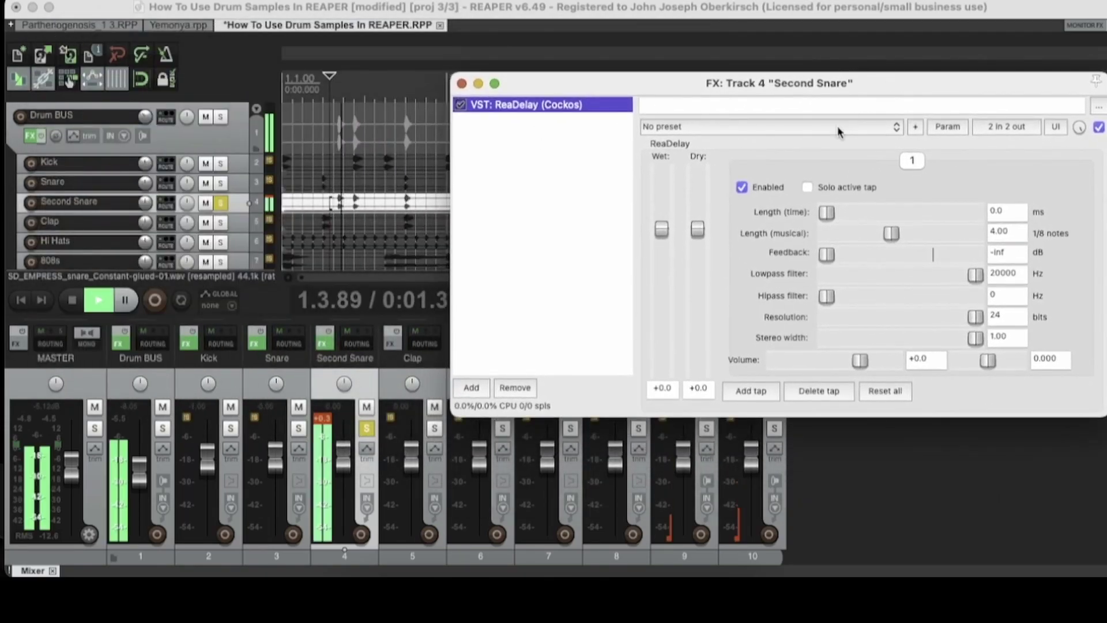
click(853, 132)
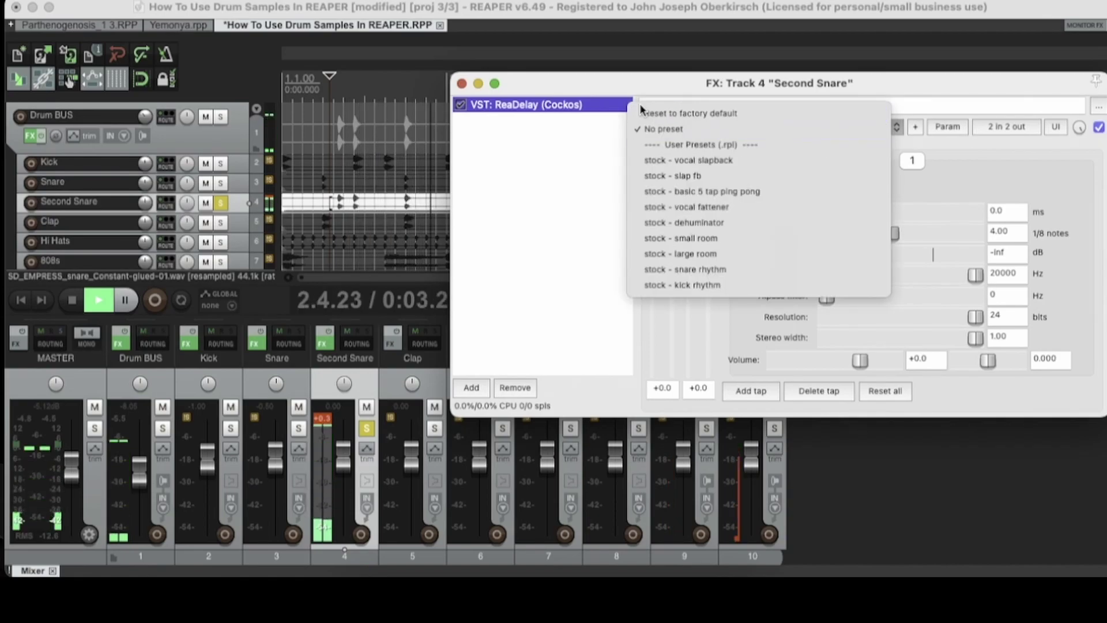
click(594, 87)
click(309, 174)
key(space)
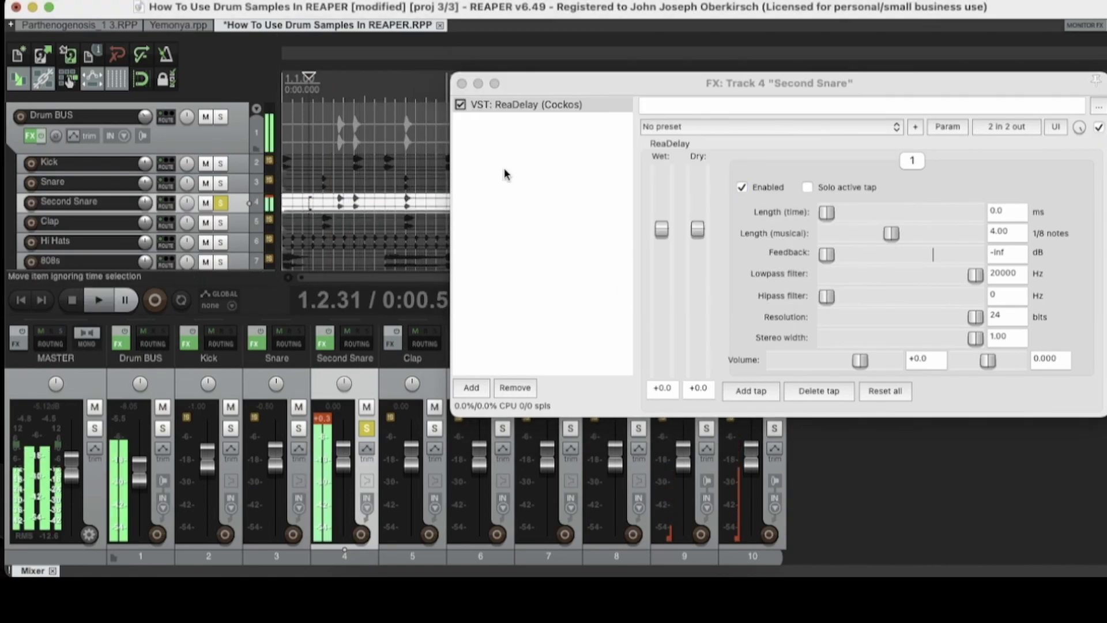
click(722, 130)
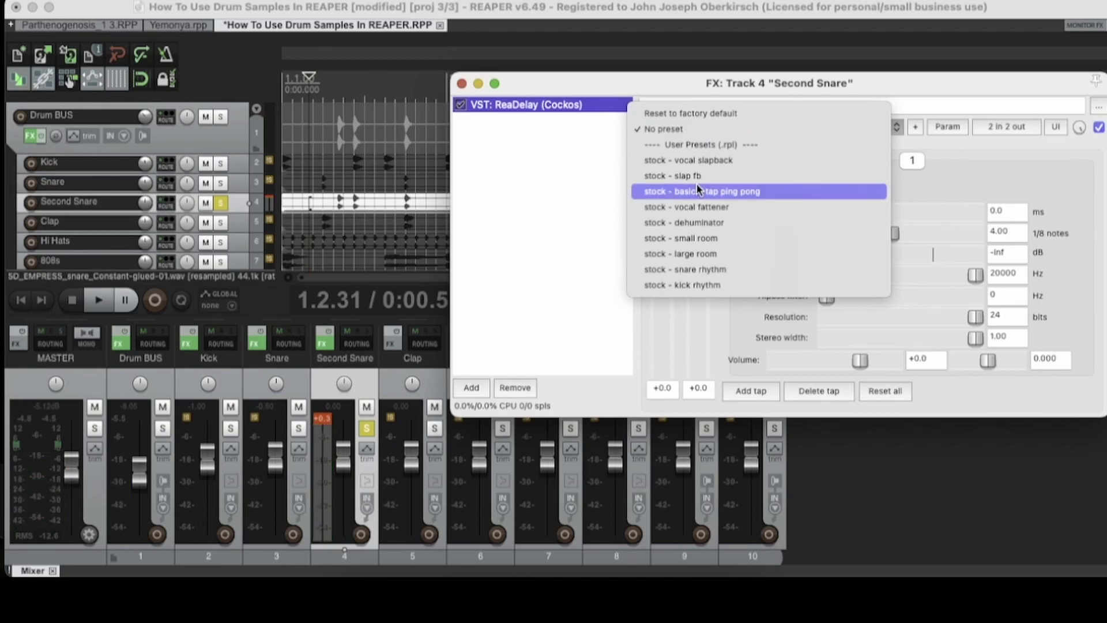
click(710, 271)
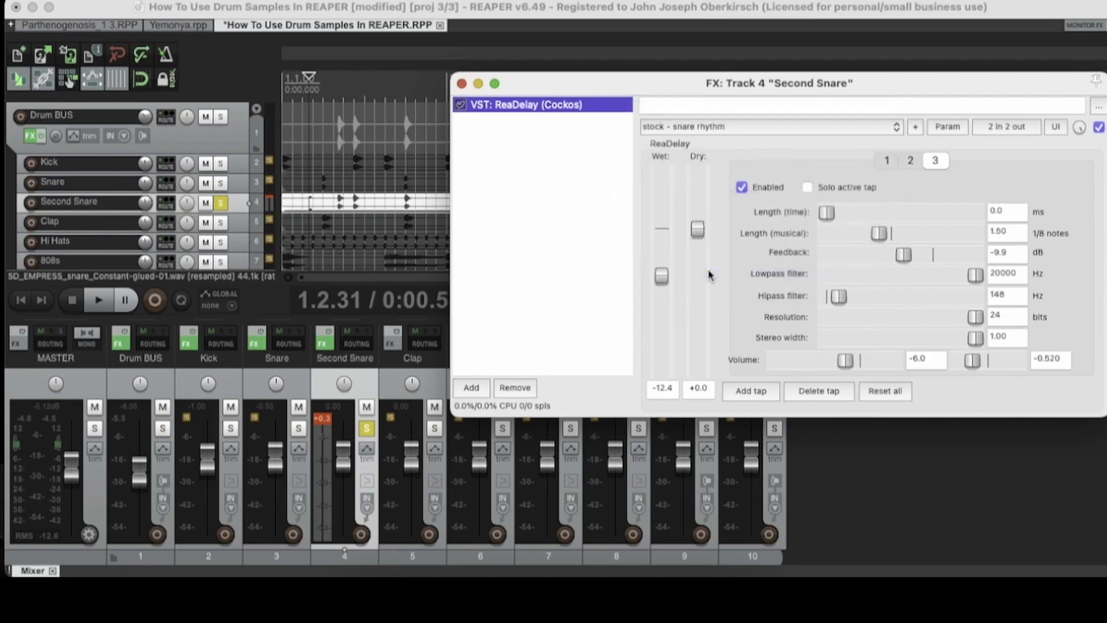
Audition the soloed Second Snare with the delay, close its effects window, and play the mix with the track unsoloed
key(space)
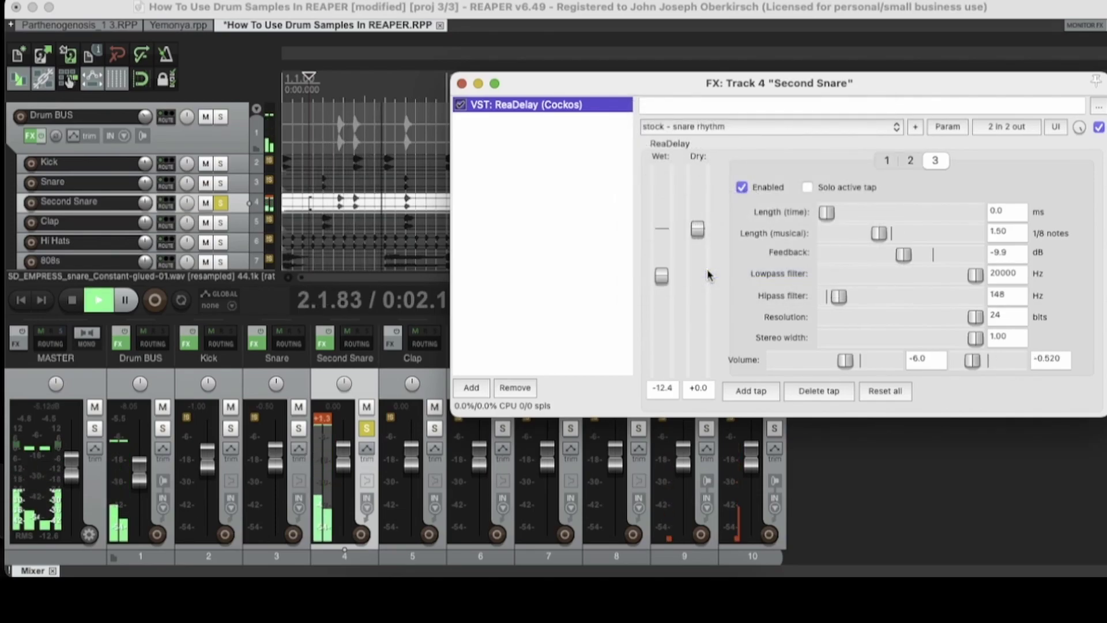
key(space)
click(462, 84)
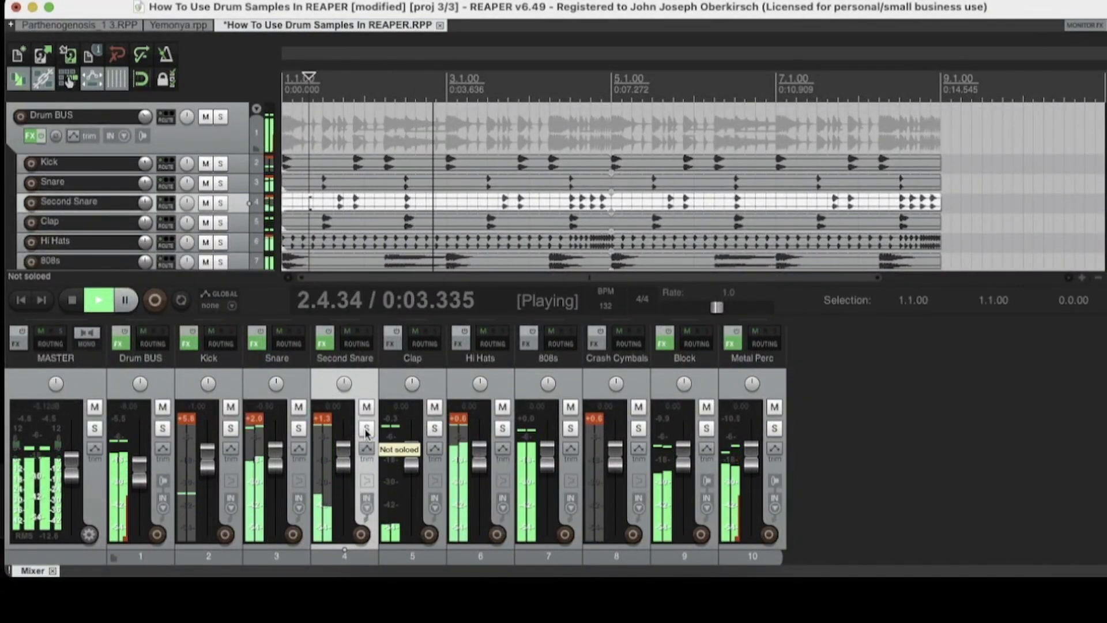
key(space)
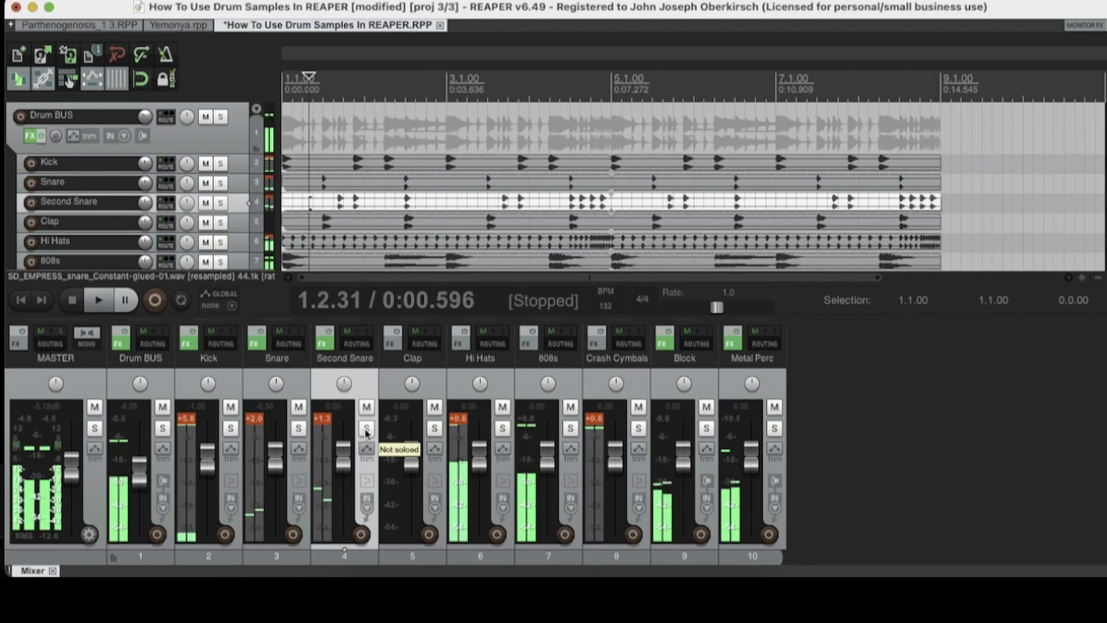
Reopen the Second Snare's effects window, reposition it, and play the track soloed
click(324, 343)
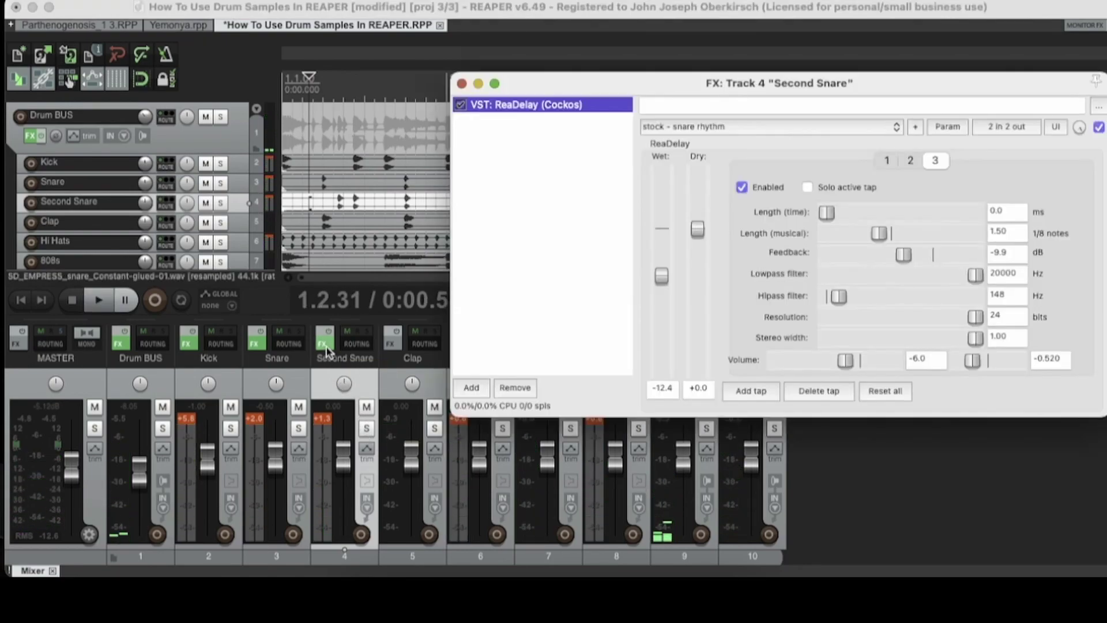
drag(794, 82, 779, 80)
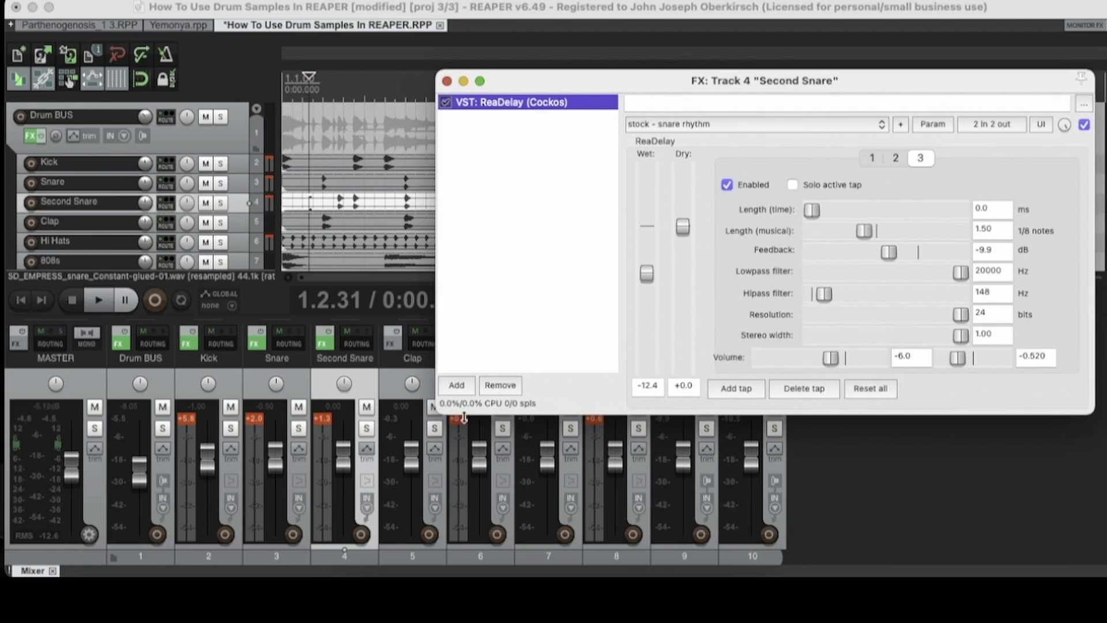
click(367, 428)
key(space)
drag(798, 83, 766, 68)
Try a time length of 174.5 ms on ReaDelay's tap 3 and return it to 0.0 ms
drag(781, 193, 853, 209)
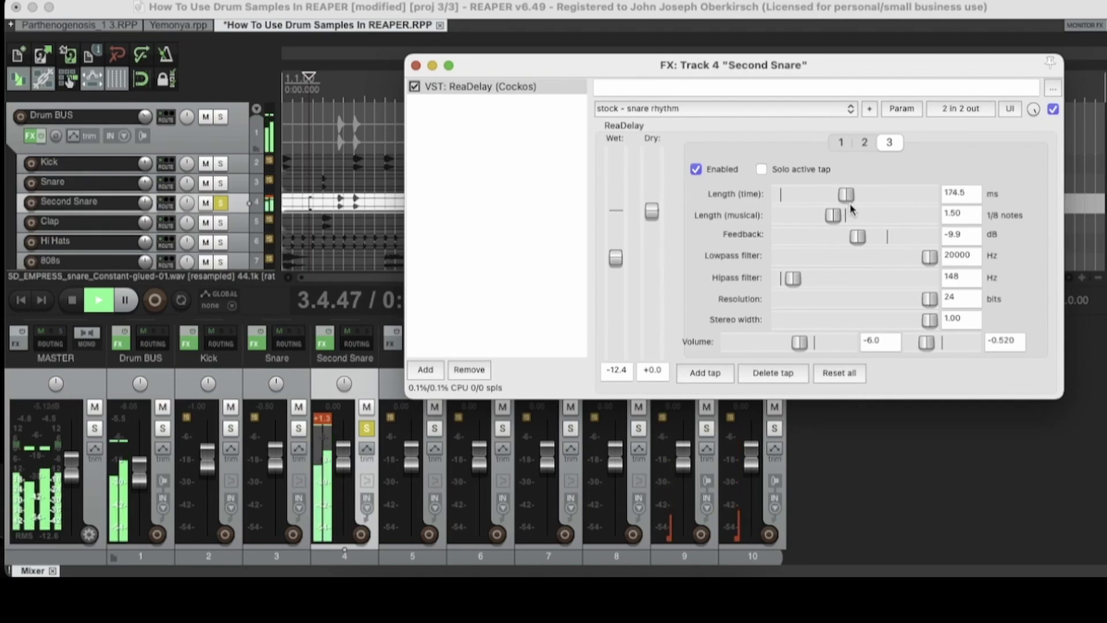
key(space)
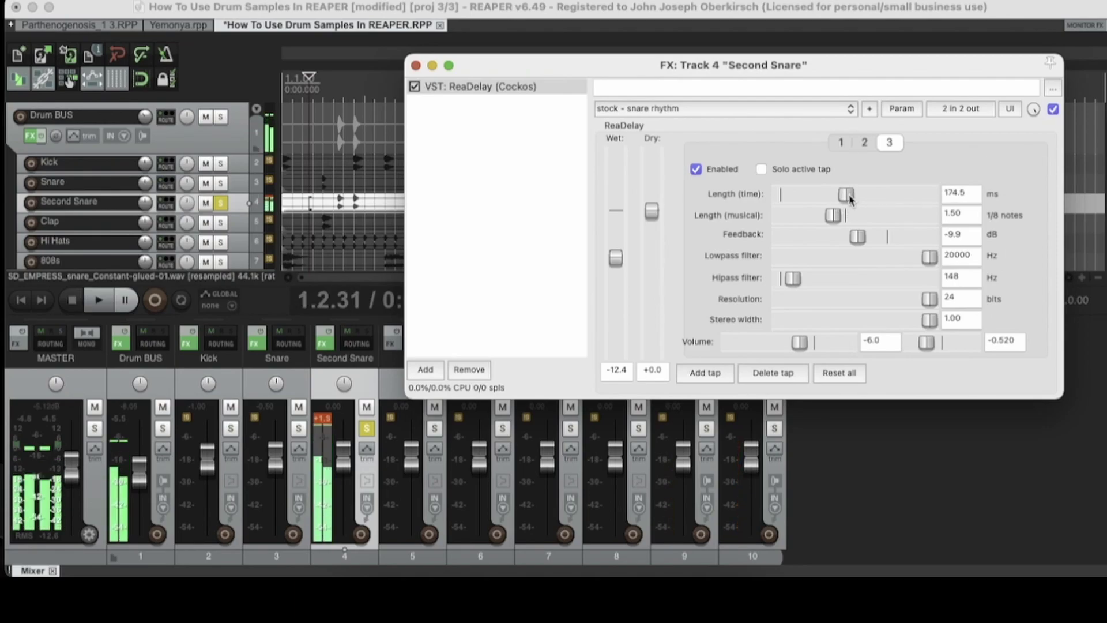
drag(853, 209, 770, 201)
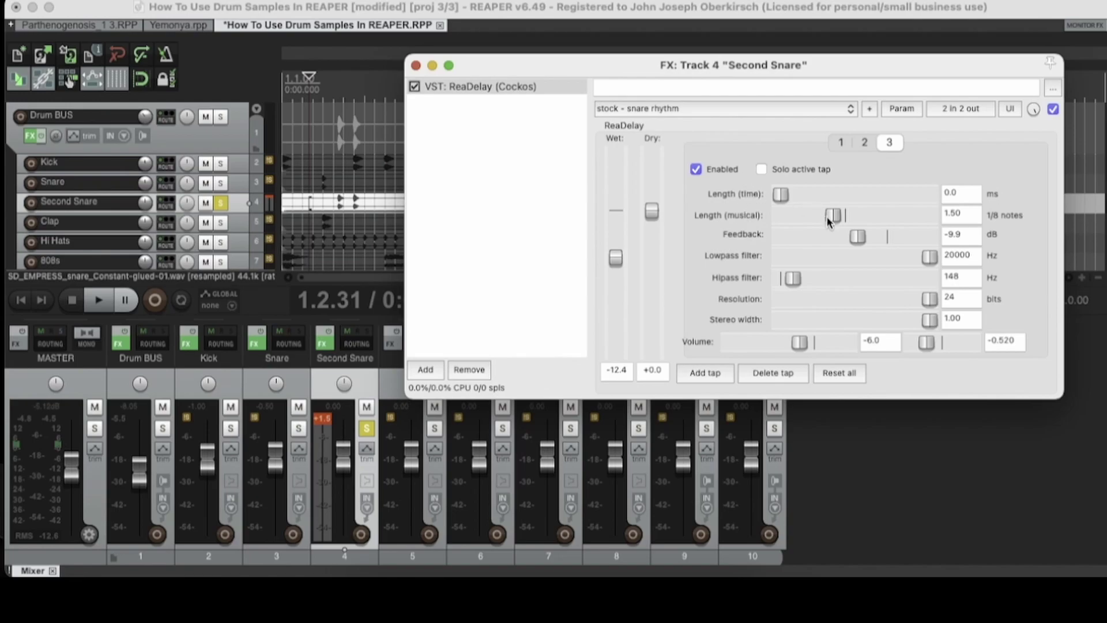
Audition tap 3's musical length at 4.42 and 11.97 eighth notes, and settle on 1.55
drag(834, 221, 842, 227)
key(space)
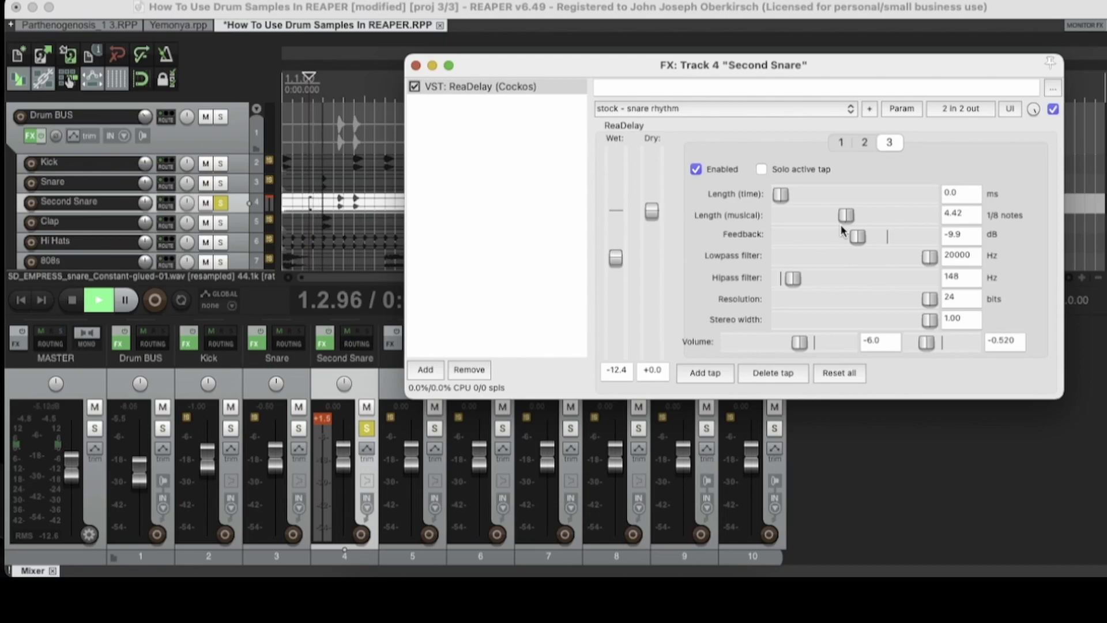
drag(847, 221, 863, 226)
key(space)
key(space)
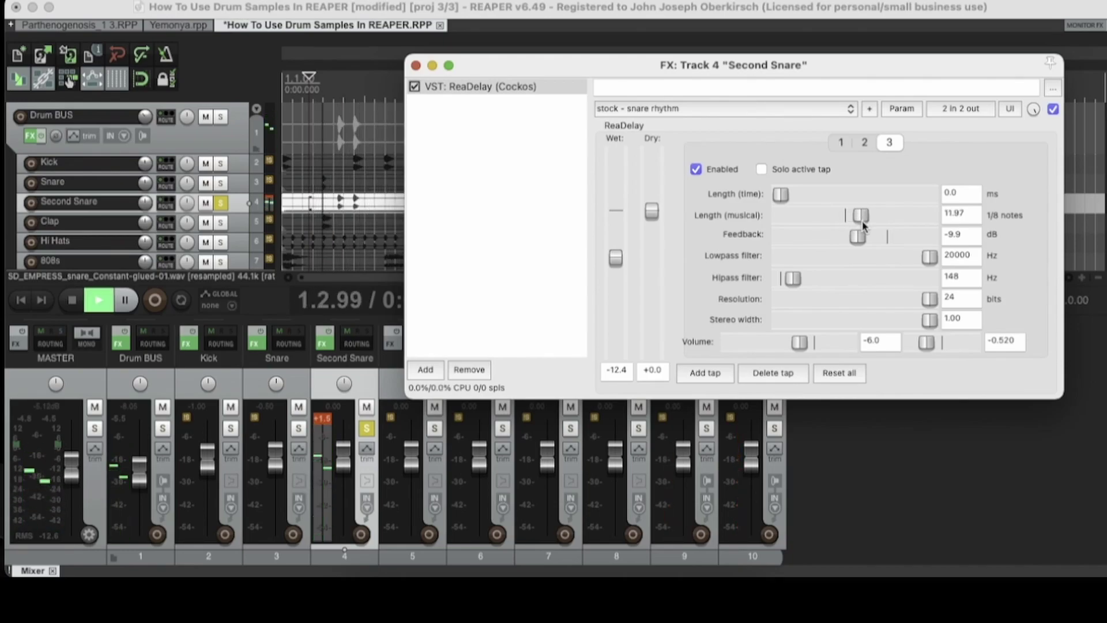
drag(863, 224, 830, 216)
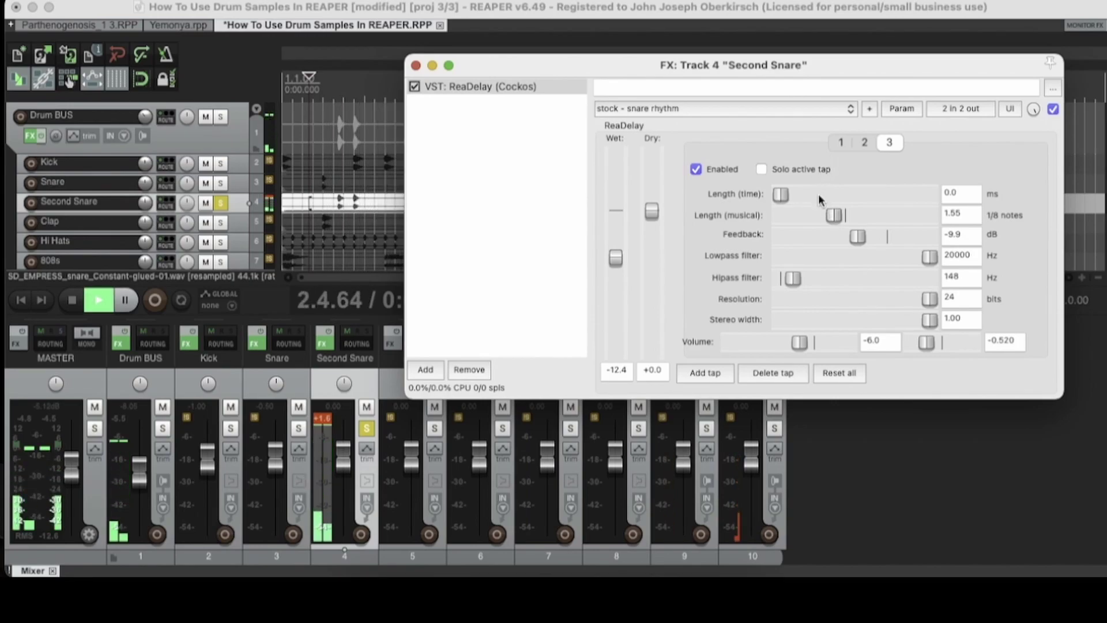
key(space)
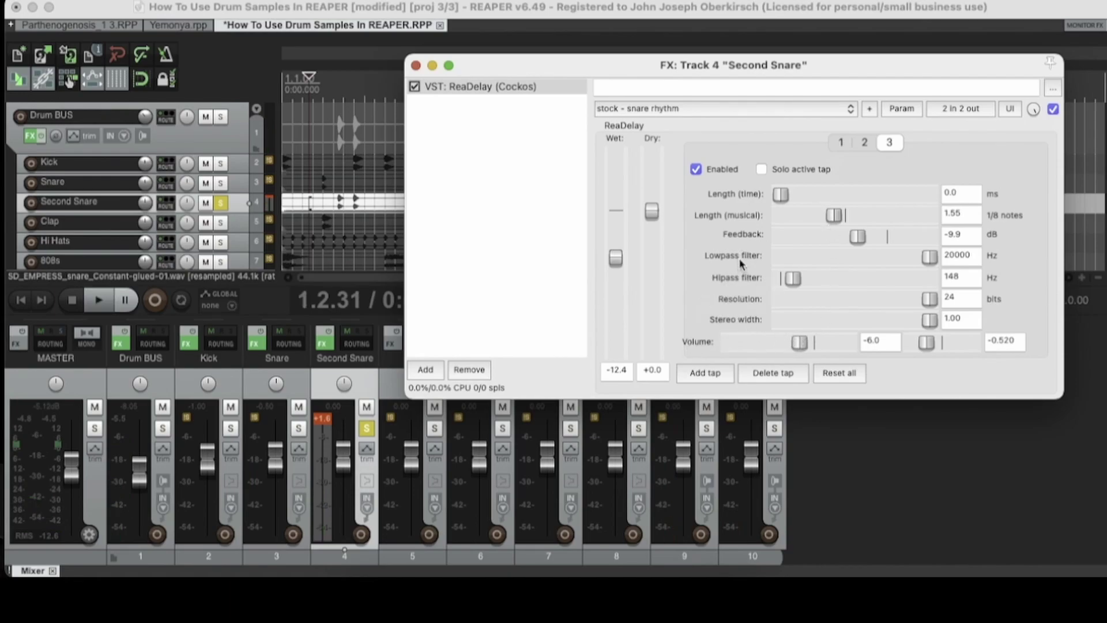
Raise tap 3's feedback to -6.2 dB and ReaDelay's wet level to -10.5 dB while auditioning the Second Snare
drag(860, 238, 865, 241)
key(space)
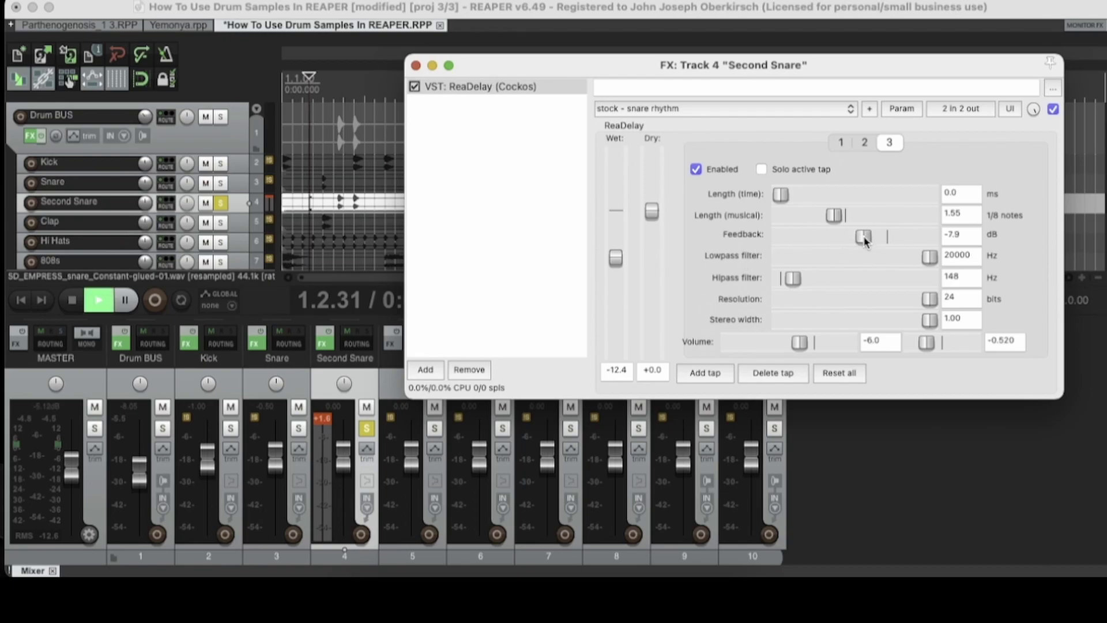
drag(863, 237, 869, 242)
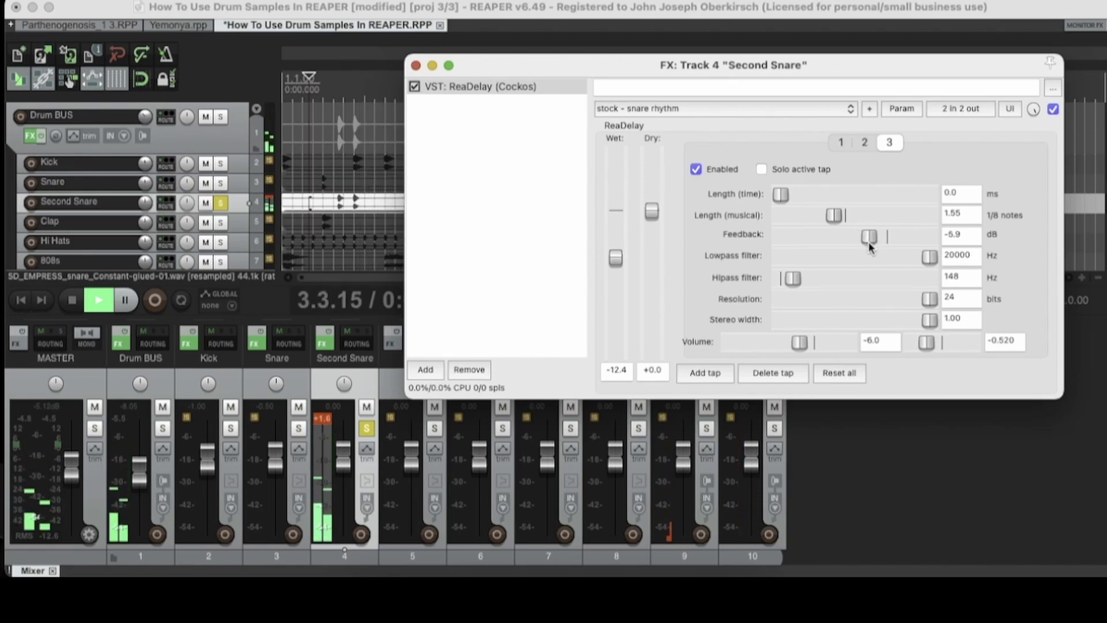
drag(617, 258, 616, 251)
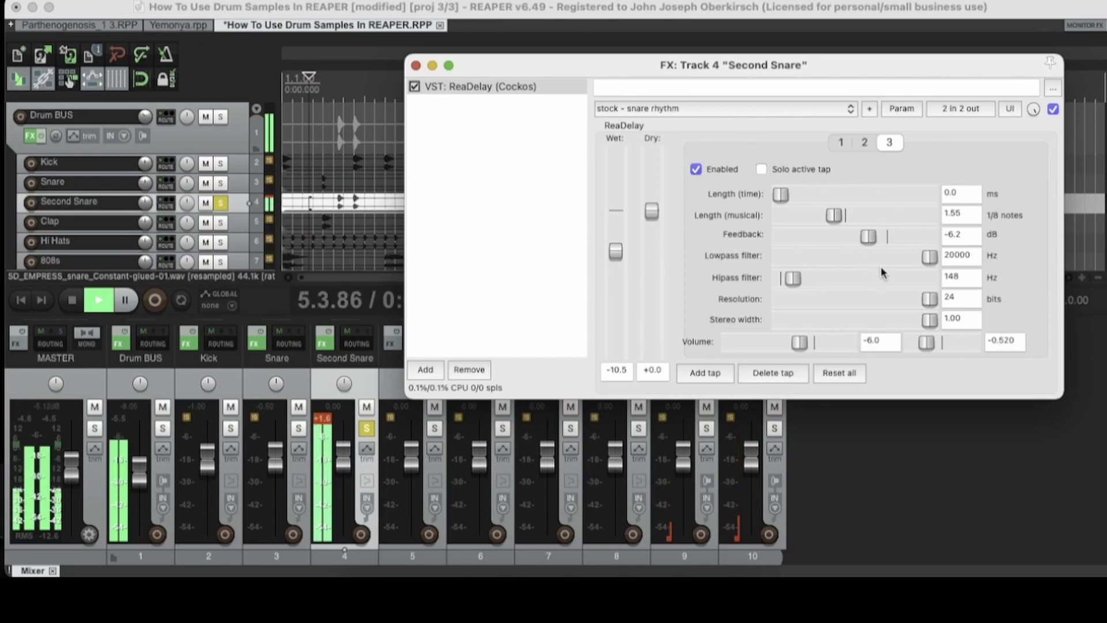
Lower the feedback of ReaDelay's tap 3 to -7.4 dB, stop playback, and close the Second Snare's effects window
drag(869, 237, 865, 240)
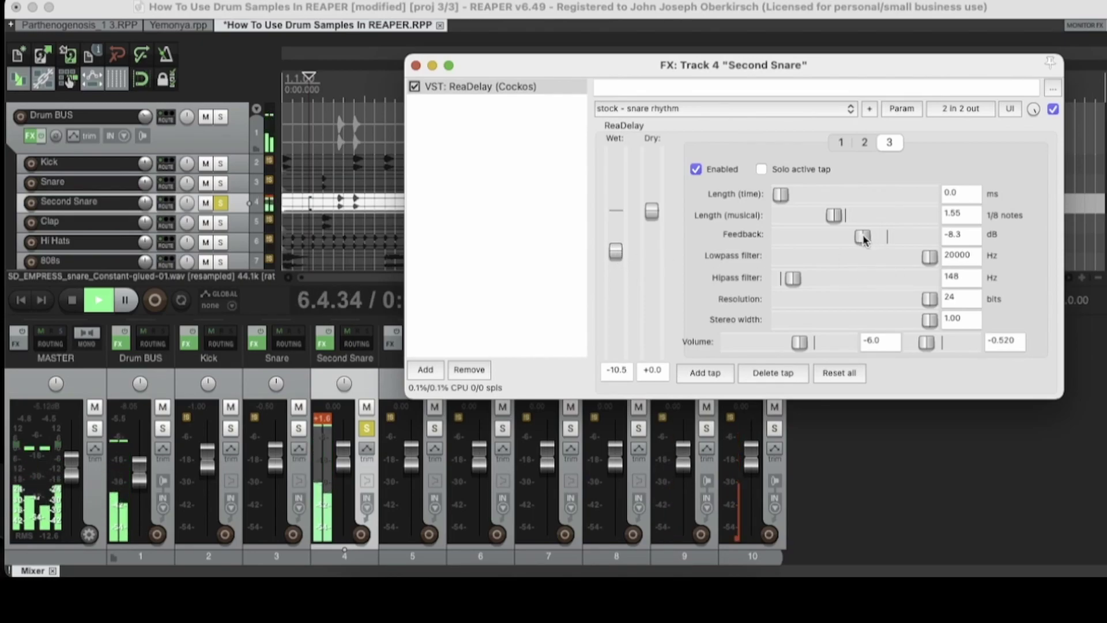
key(space)
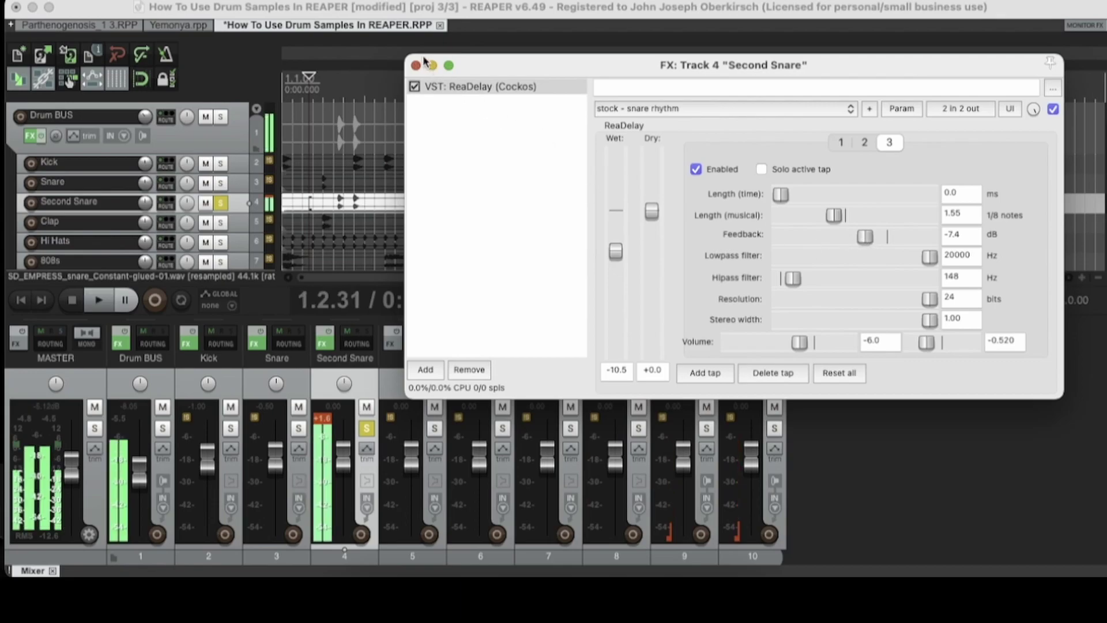
click(415, 65)
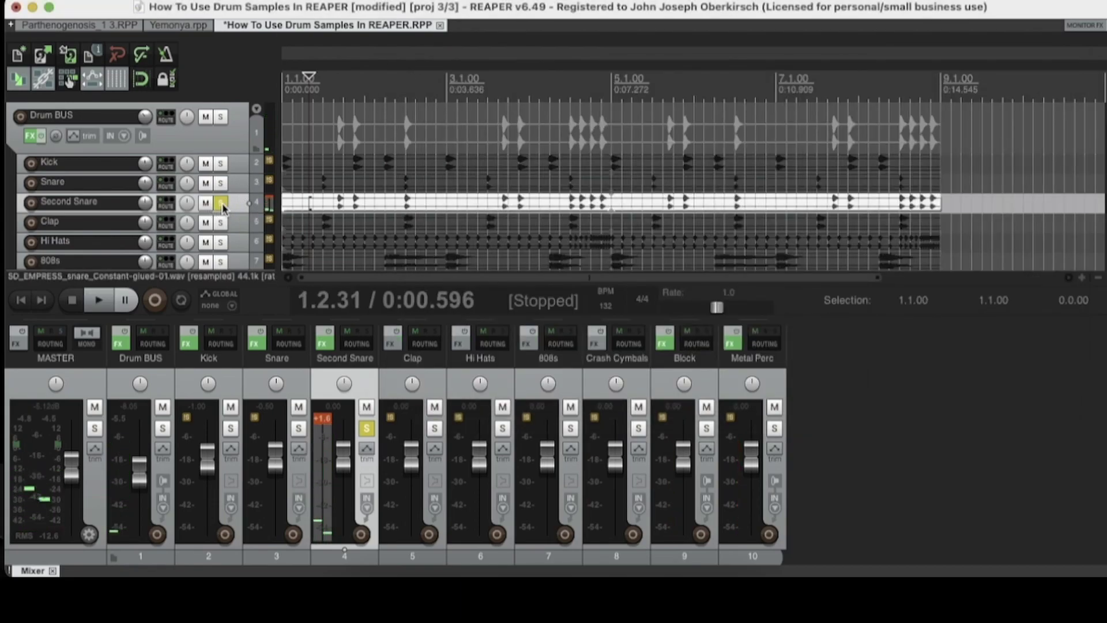
Unsolo the Second Snare and audition the full drum mix, replaying it from the project start
click(224, 205)
key(space)
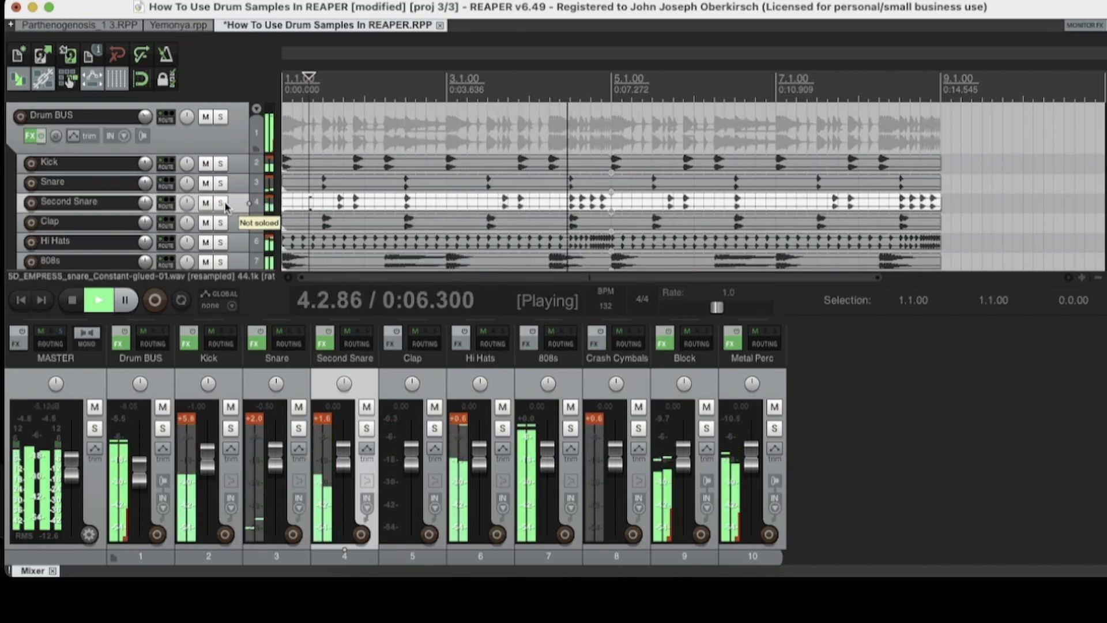
key(space)
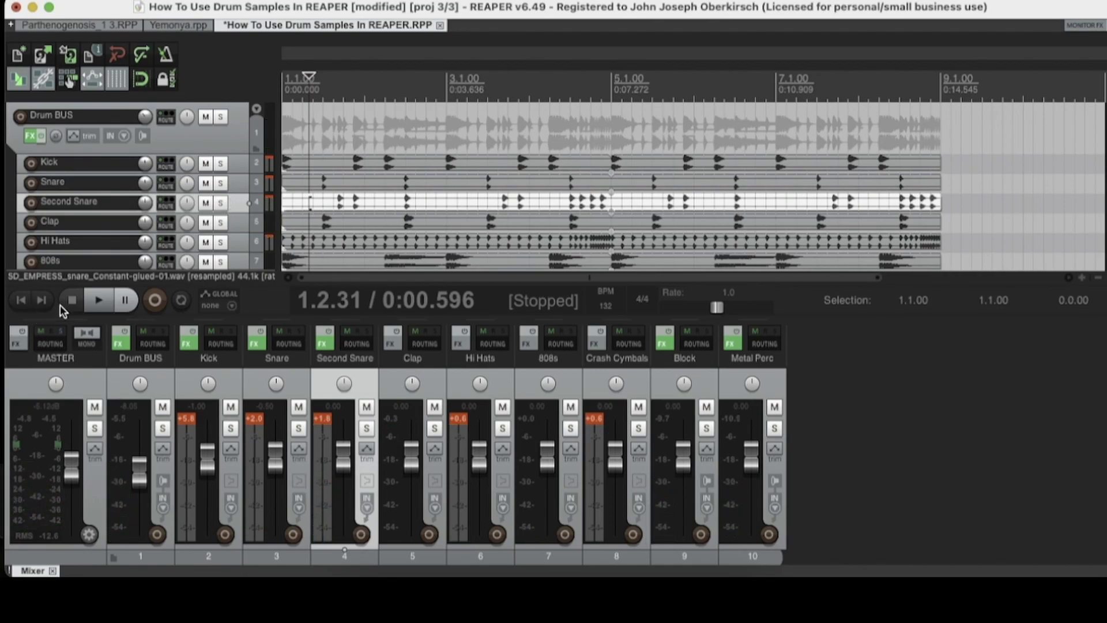
click(20, 301)
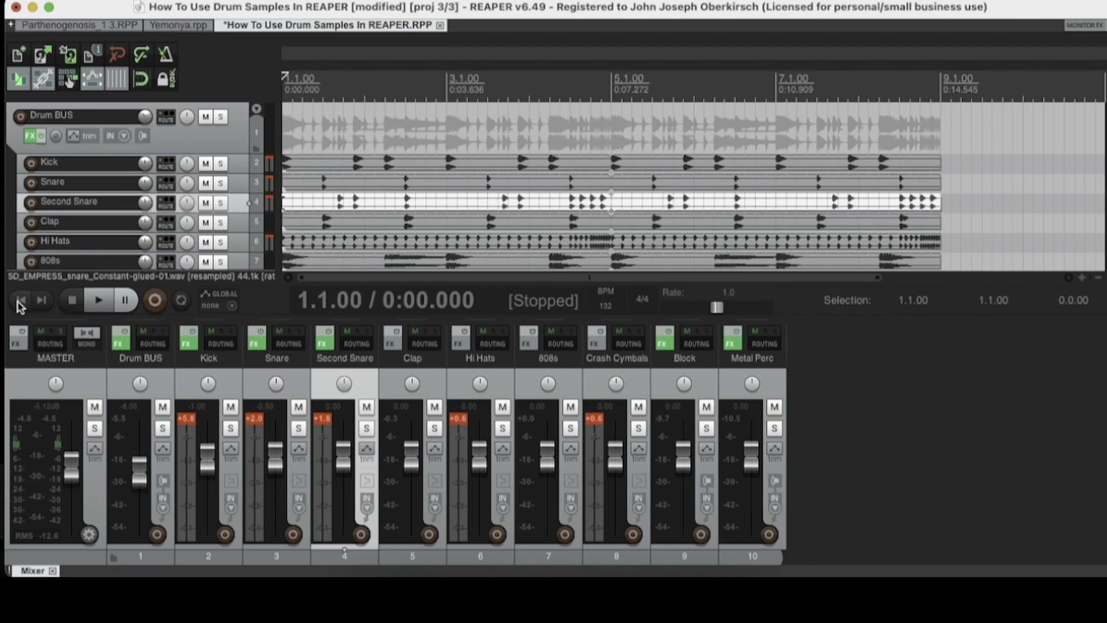
click(93, 308)
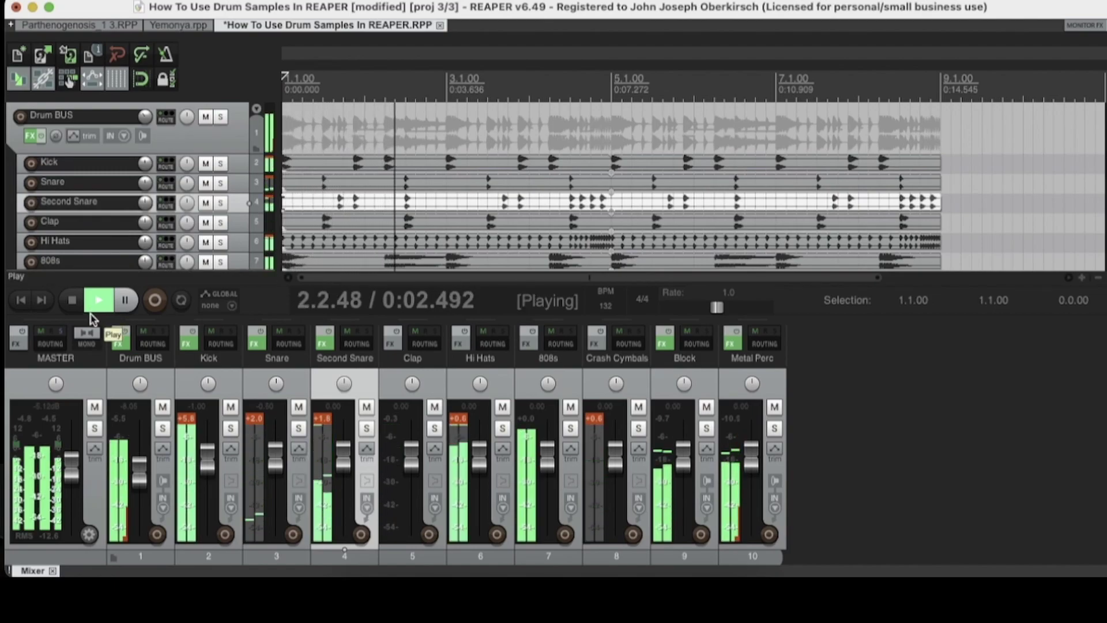
key(space)
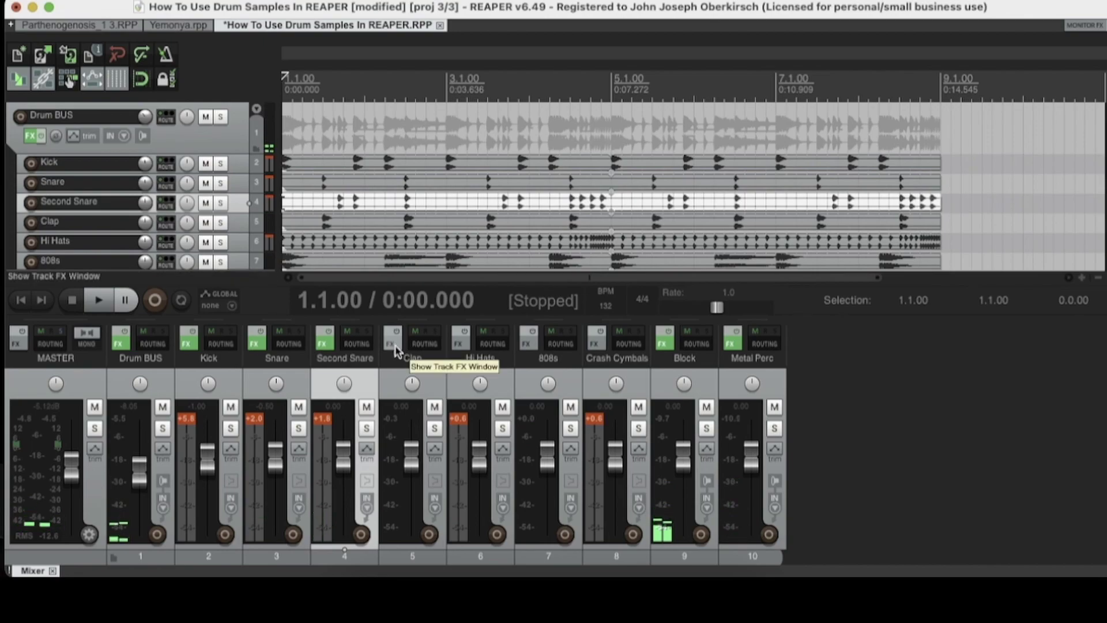
Solo the Clap track and play it briefly on its own
click(434, 428)
key(space)
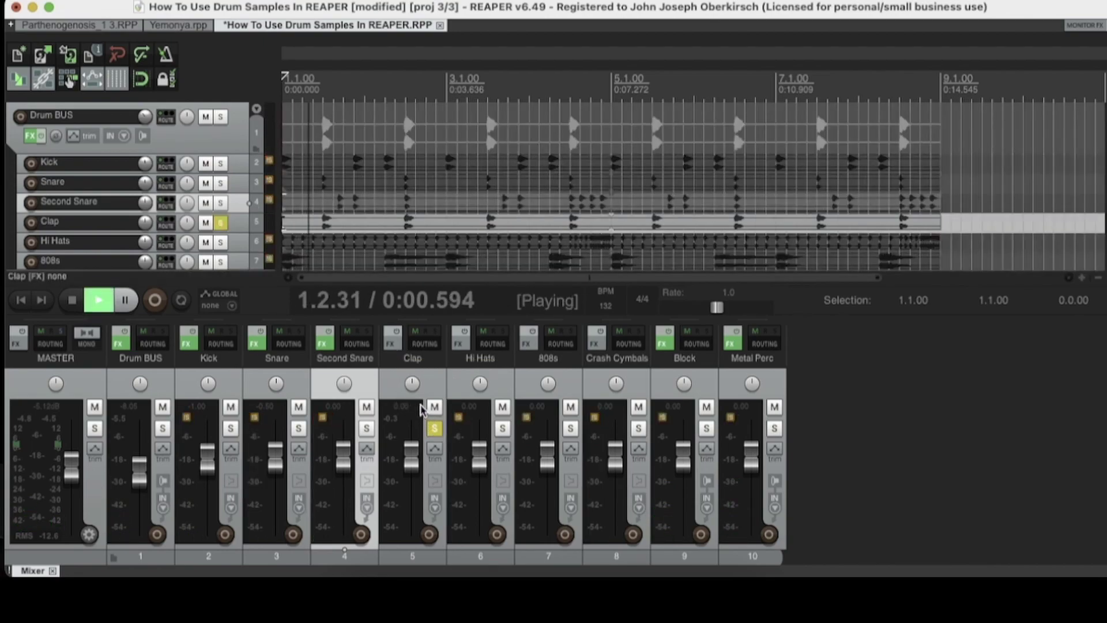
key(space)
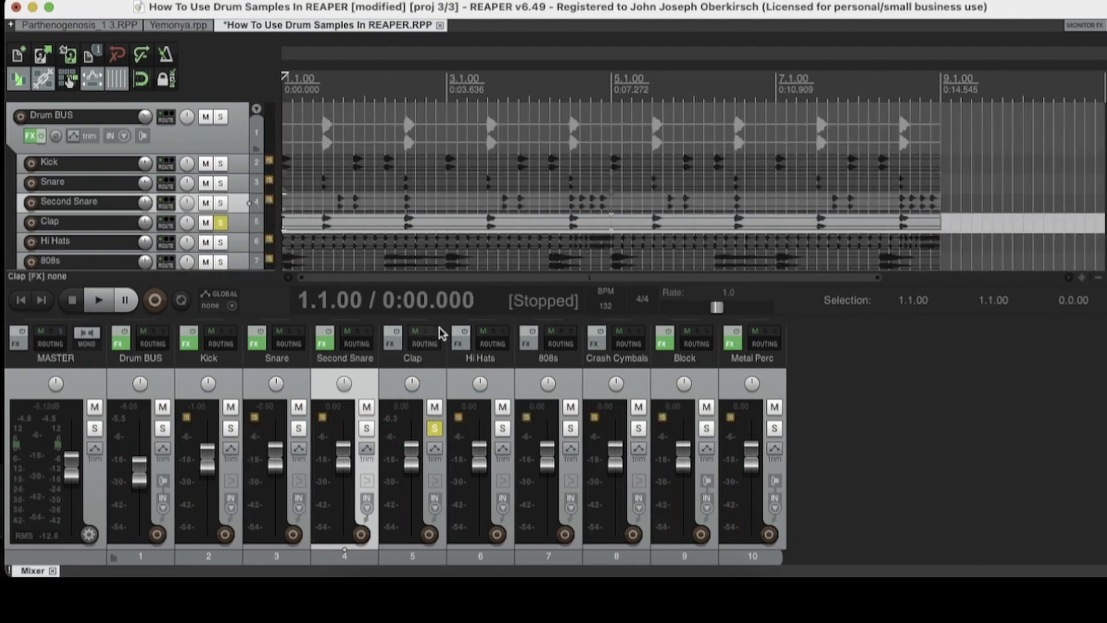
Find the JS: RBJ 1073 EQ by searching for "1073" and add it to the Clap track
click(395, 344)
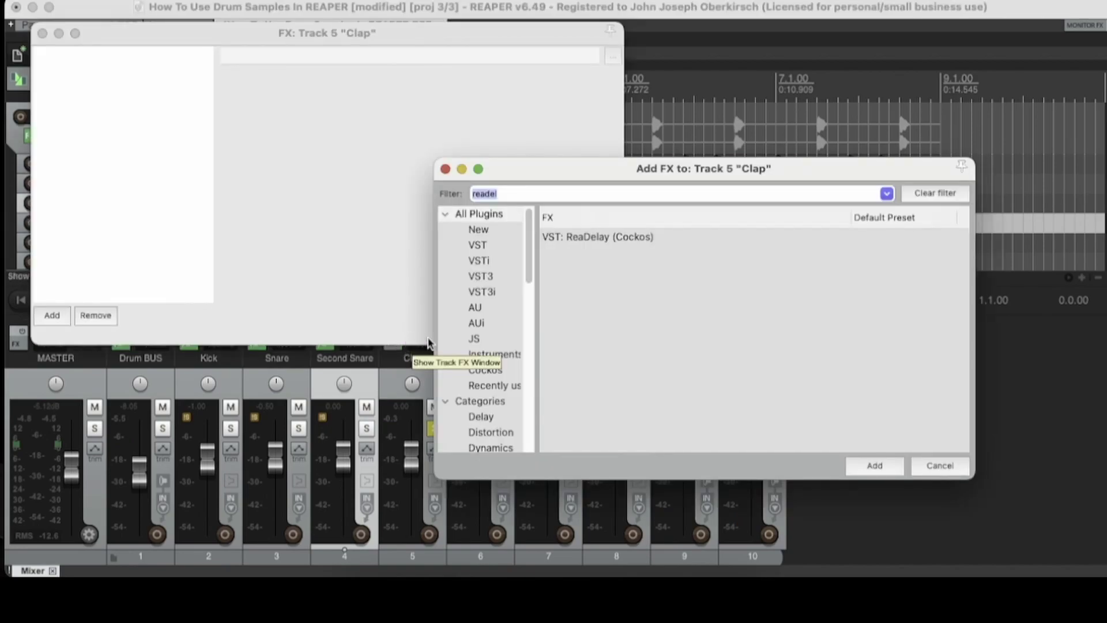
click(481, 215)
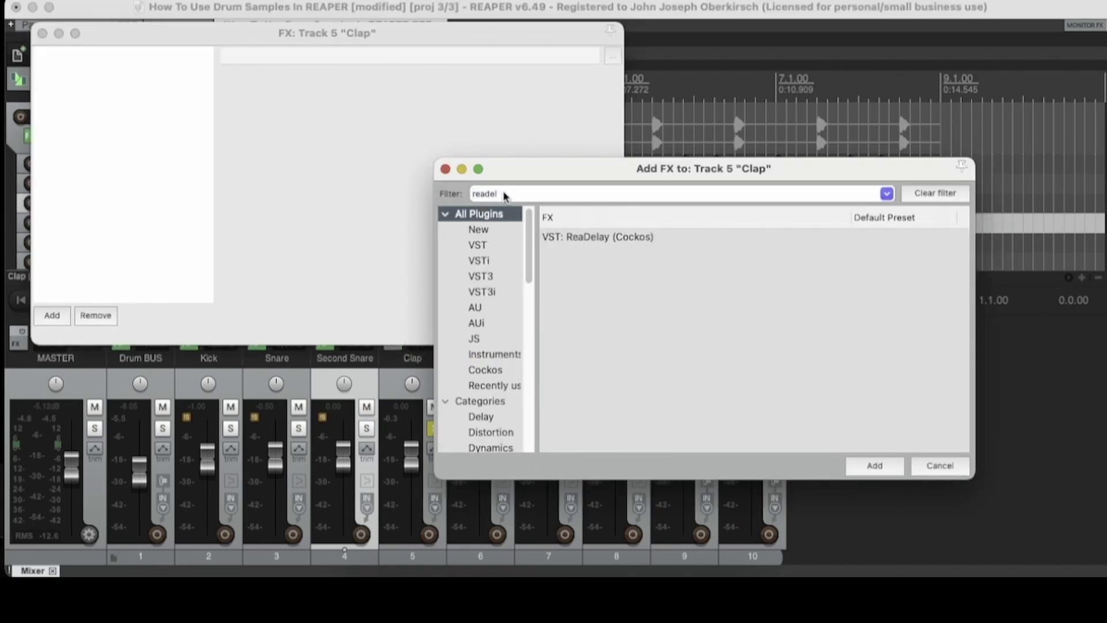
click(504, 195)
key(BackSpace)
key(BackSpace)
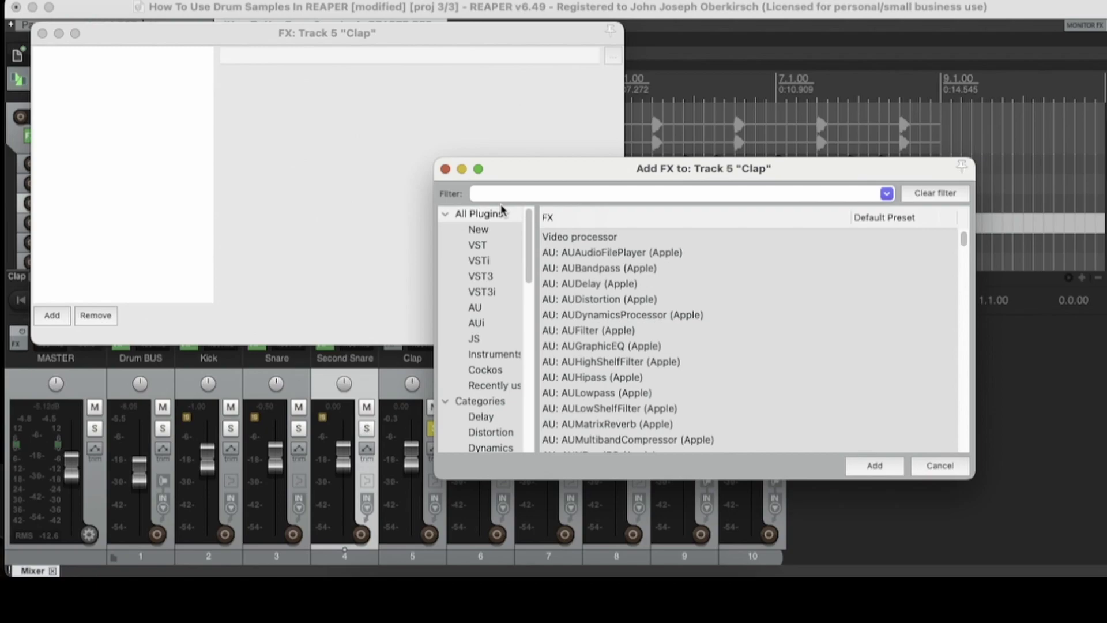
text(rbj1)
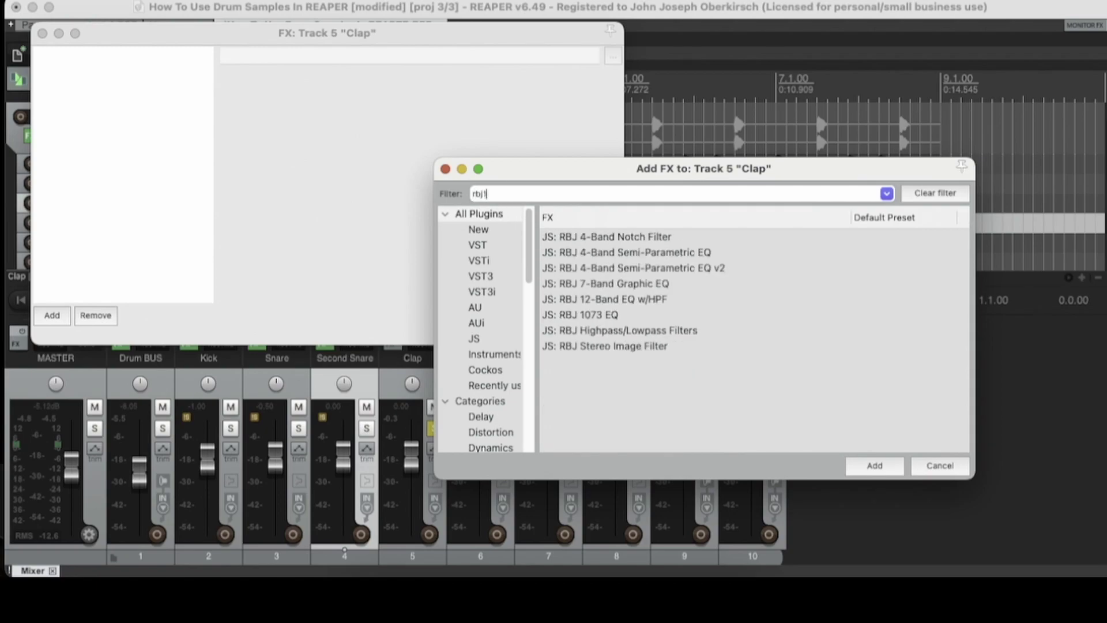
text(0)
double_click(506, 194)
key(BackSpace)
text(1073)
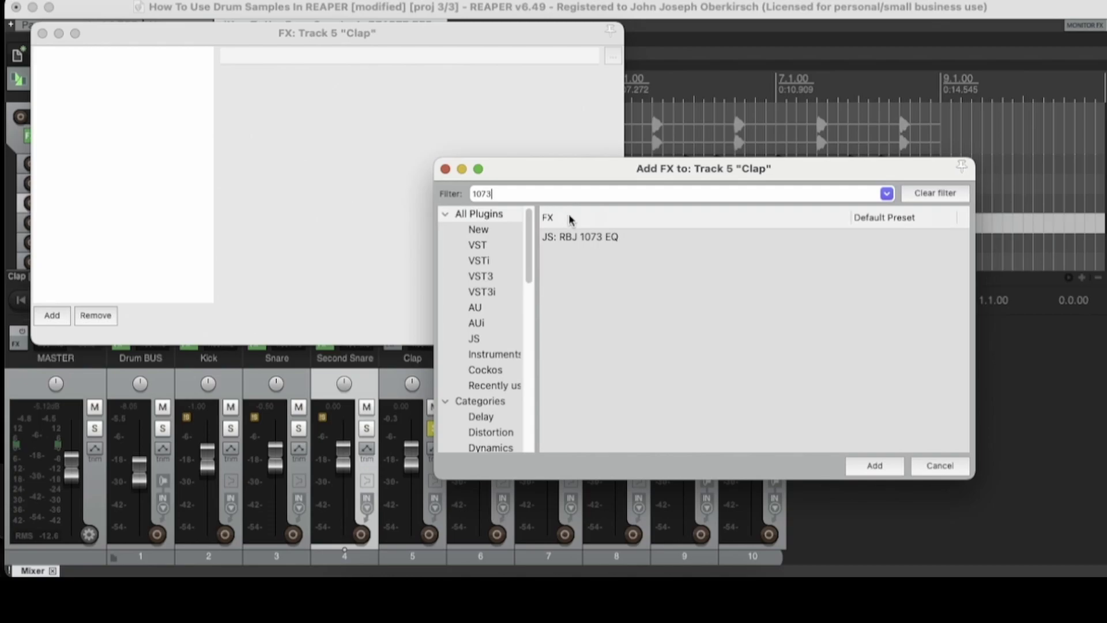
click(590, 241)
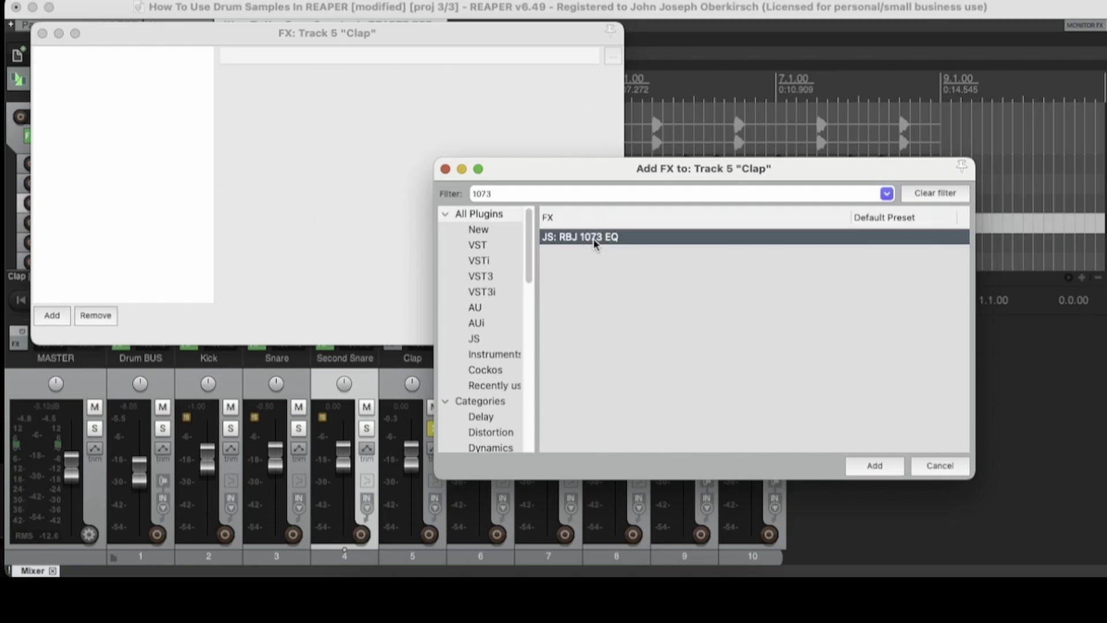
double_click(593, 241)
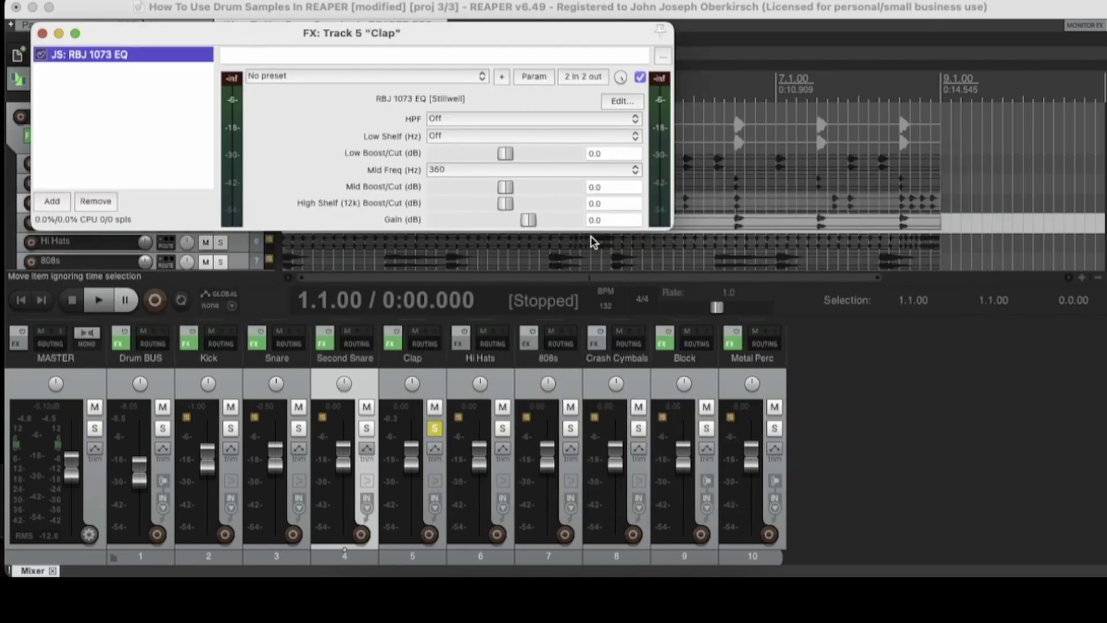
Place the edit cursor just before the Clap's first hit and reposition the effects window between tracks and mixer
drag(477, 45, 767, 157)
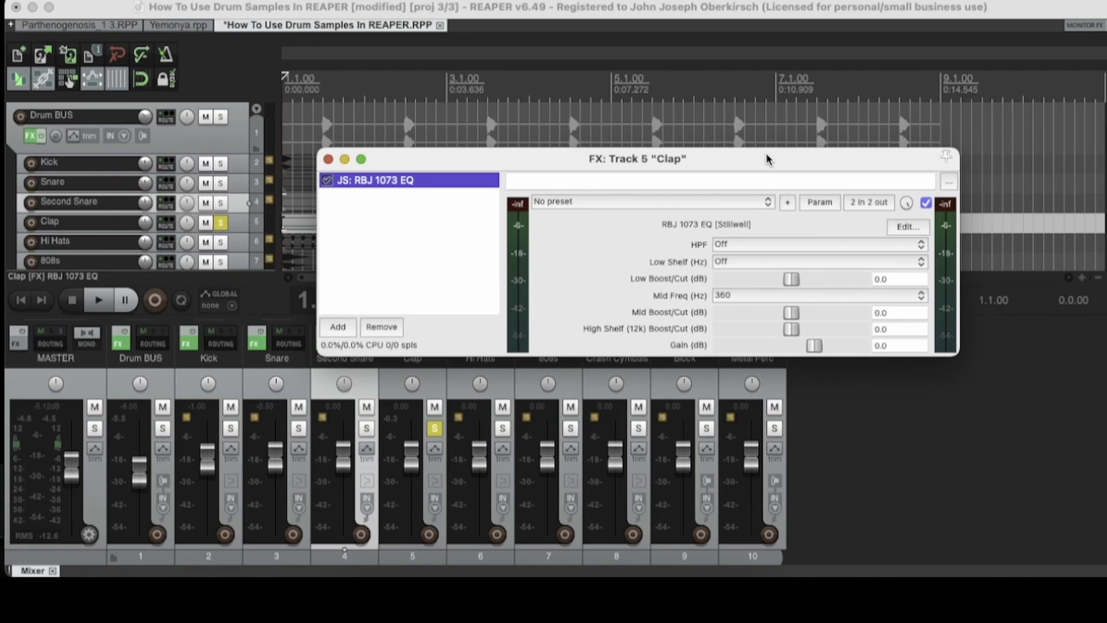
drag(756, 162, 795, 168)
drag(524, 167, 526, 274)
click(318, 228)
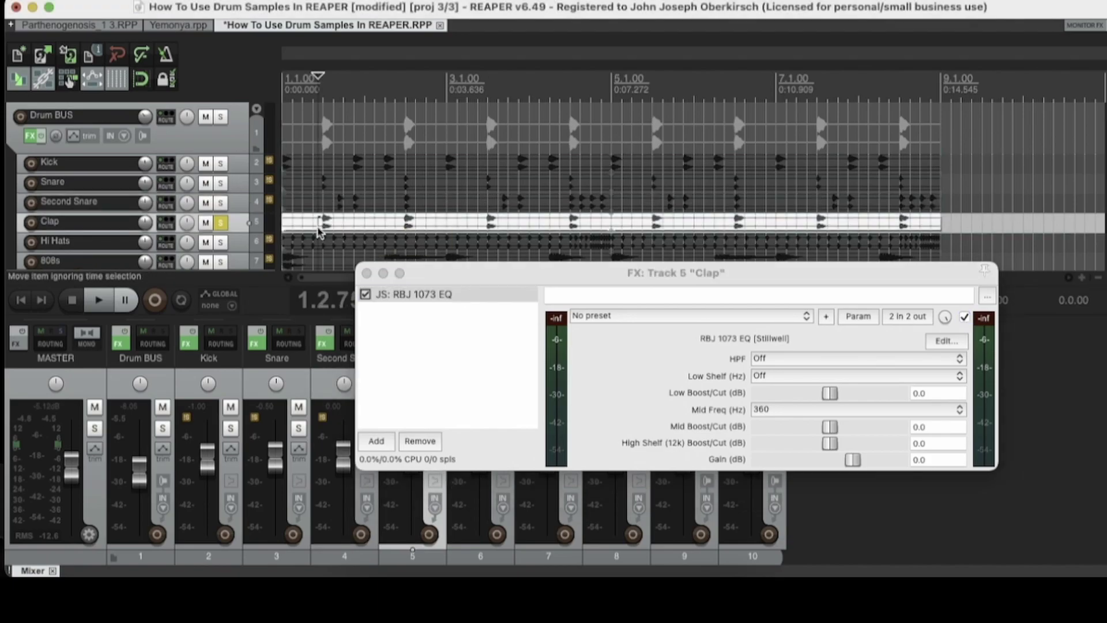
drag(621, 282, 581, 185)
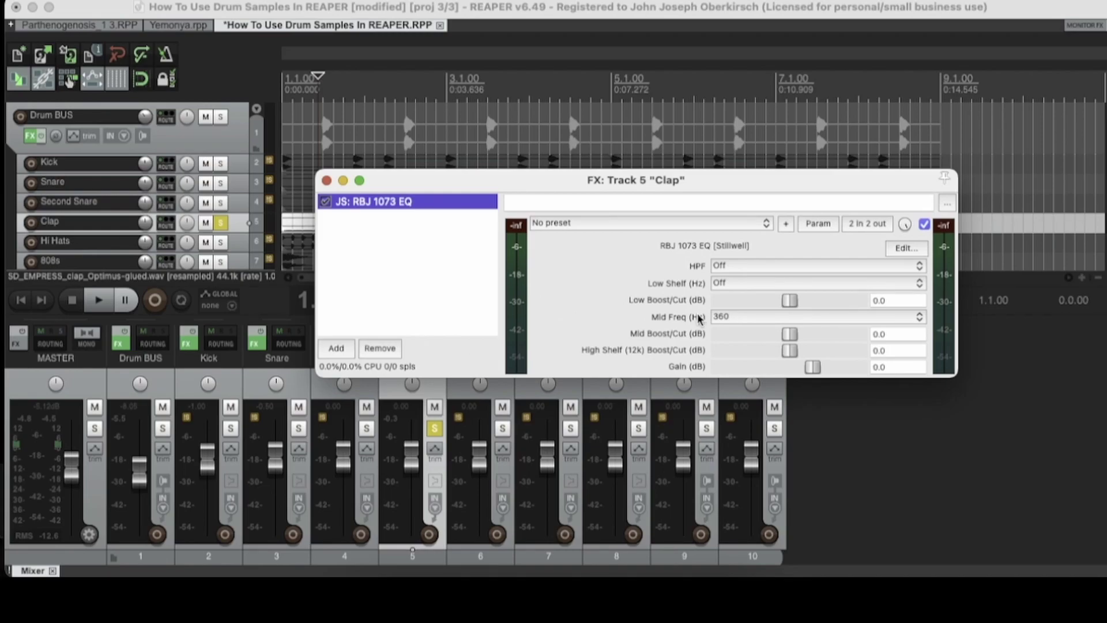
drag(555, 187, 578, 289)
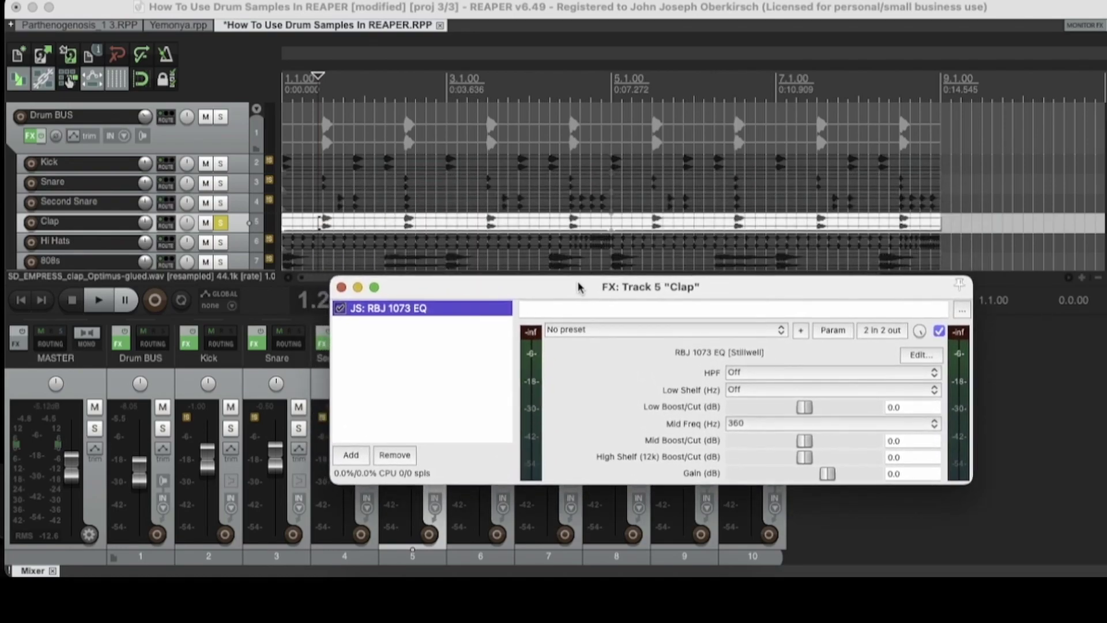
drag(585, 289, 582, 163)
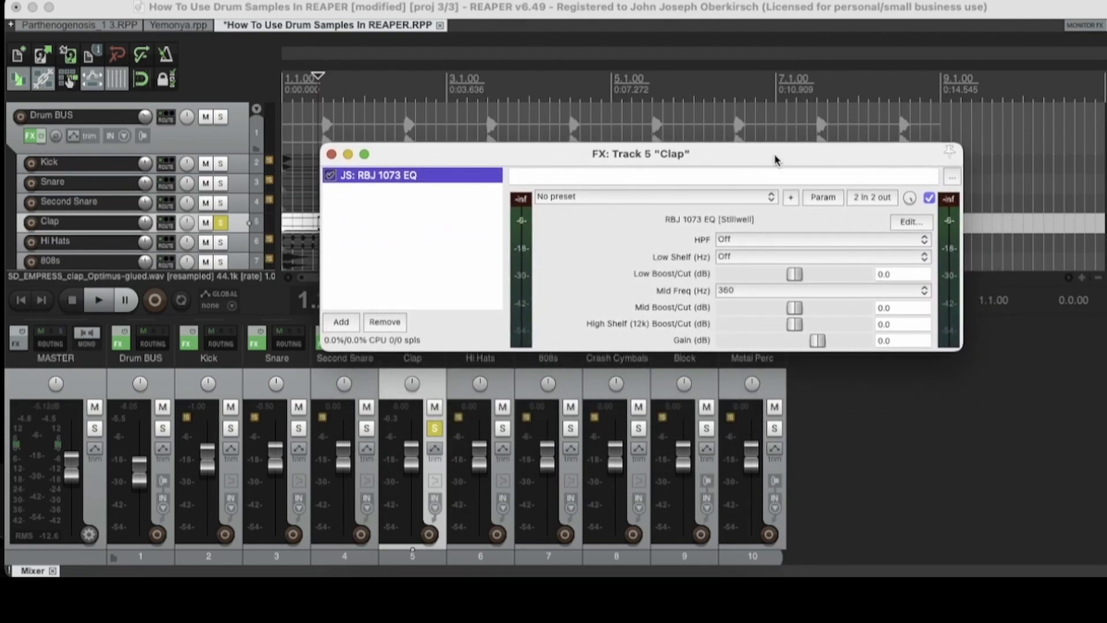
Boost the Clap EQ's 12k high shelf to 6.1 dB while auditioning the soloed track
key(space)
drag(799, 328, 820, 333)
key(space)
key(space)
key(space)
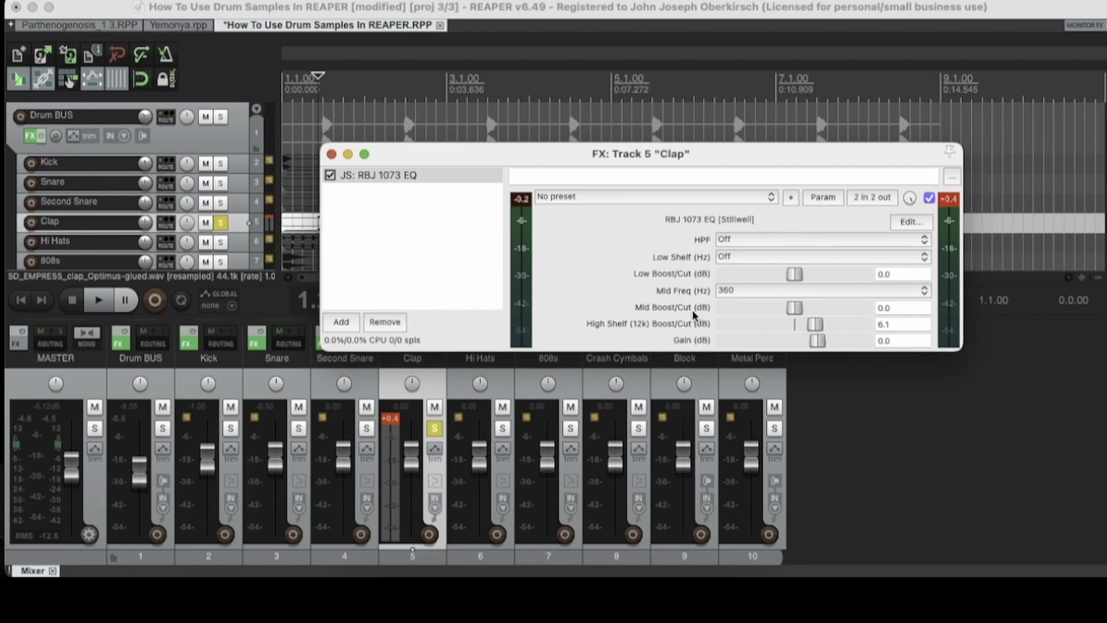
Boost the Clap EQ's mid band to 3.0 dB during playback, and close its effects window
drag(796, 313, 801, 317)
key(space)
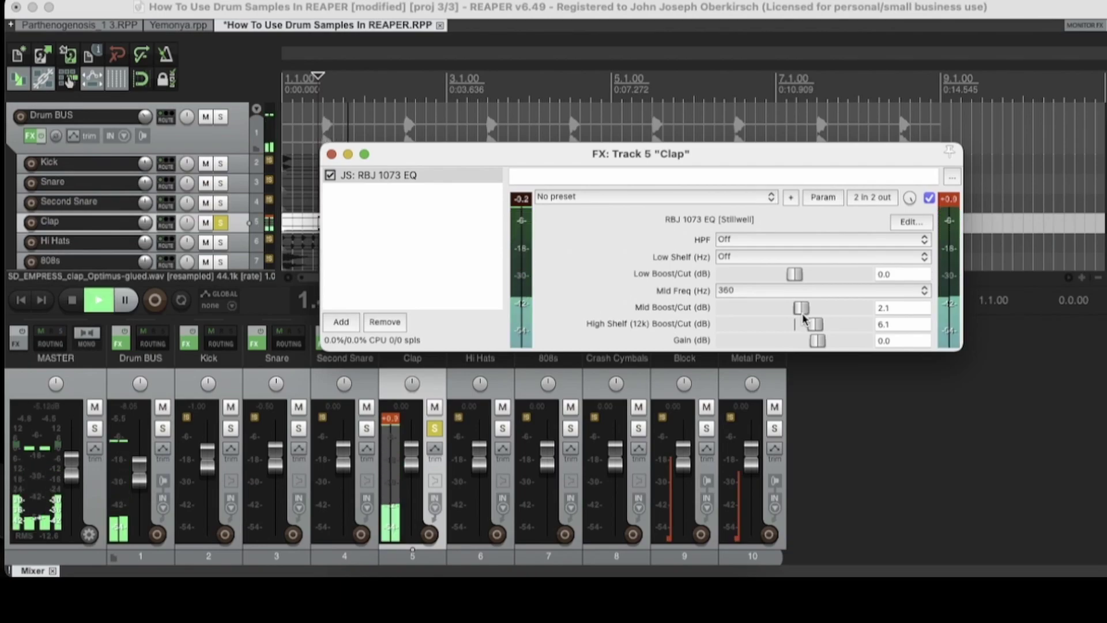
mouse_move(803, 319)
mouse_down()
mouse_move(820, 321)
mouse_move(812, 323)
mouse_up()
key(space)
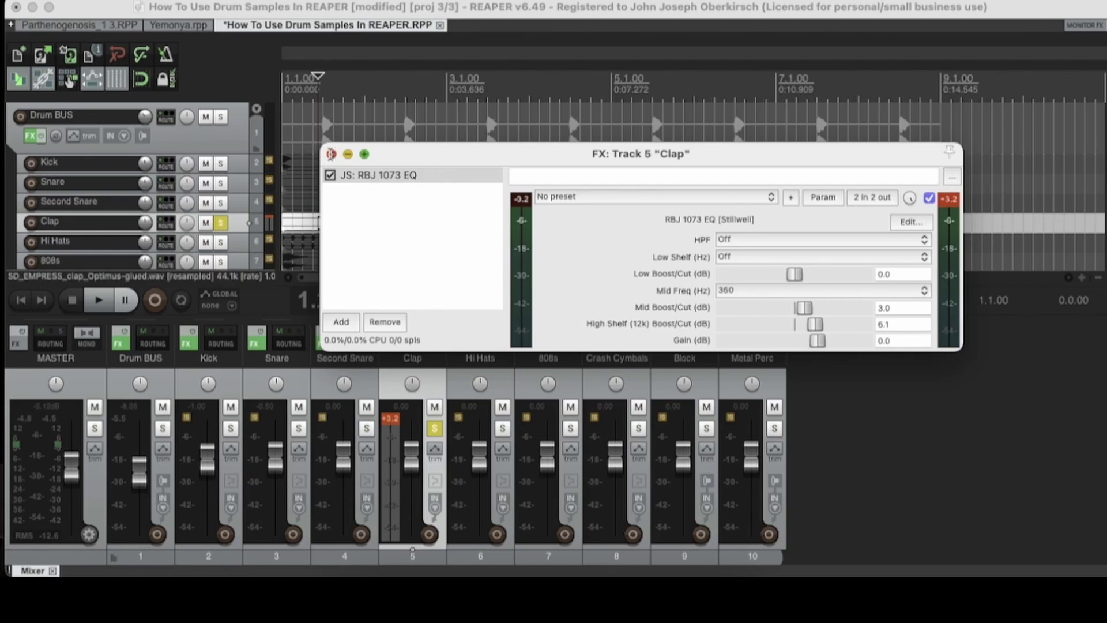
click(331, 154)
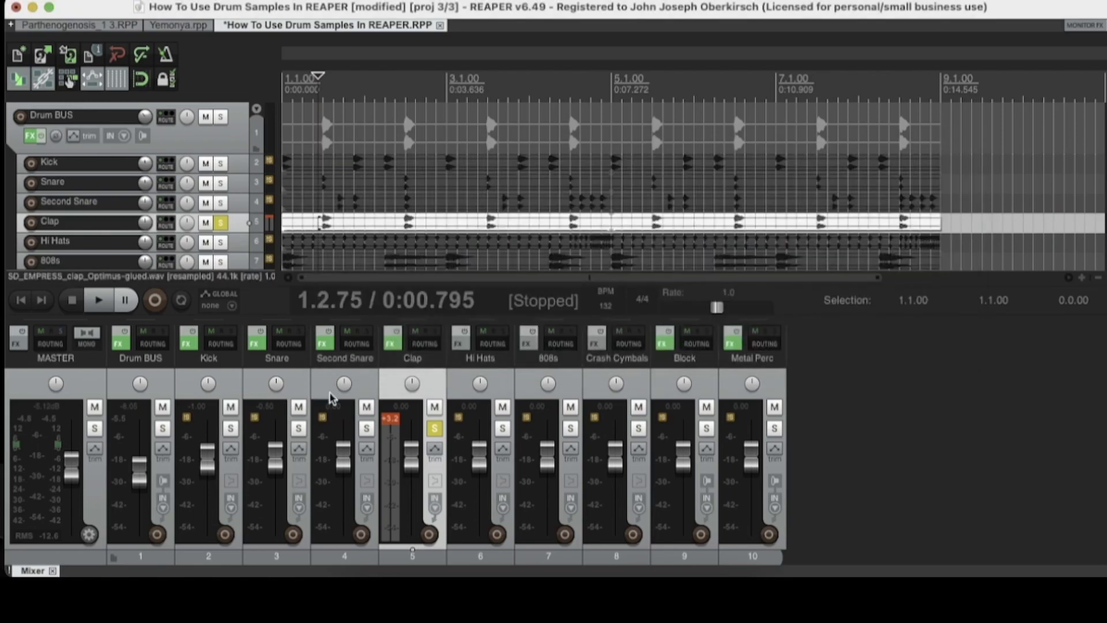
Unsolo the Clap and play the full drum mix with its new EQ
click(434, 428)
key(space)
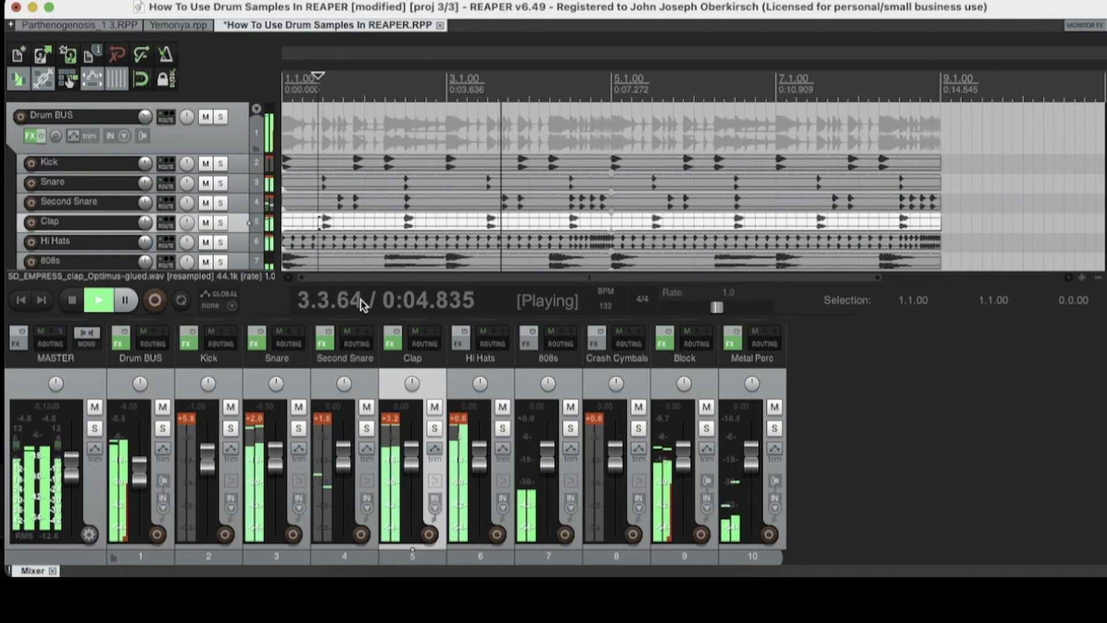
key(space)
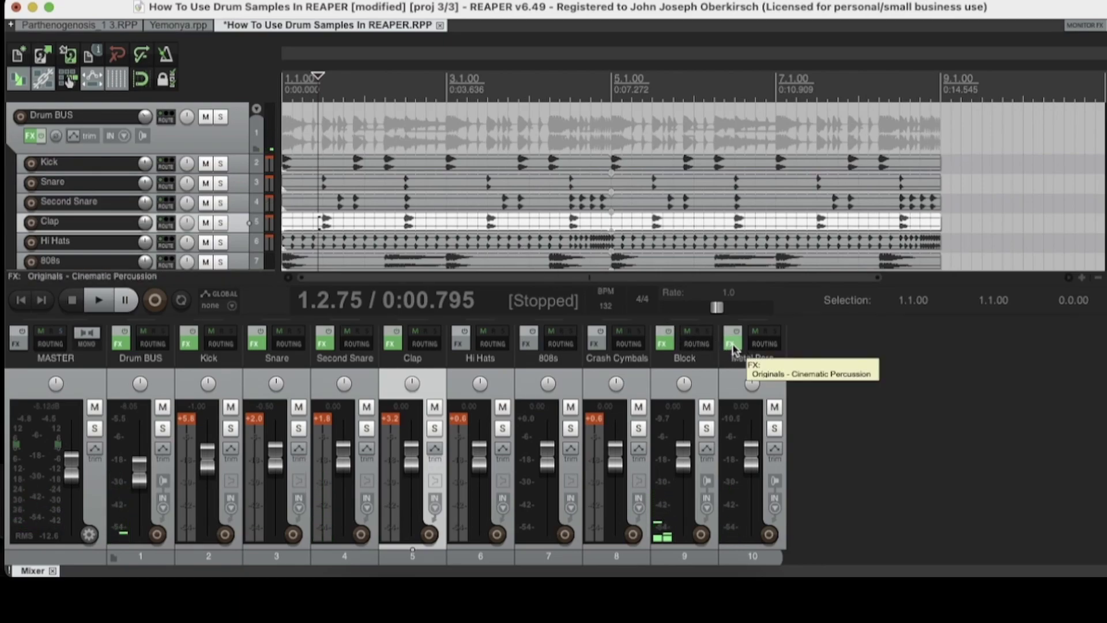
Audition the Metal Perc track soloed, and unsolo it when playback is stopped
click(775, 428)
key(space)
scroll(143, 144, down, 3)
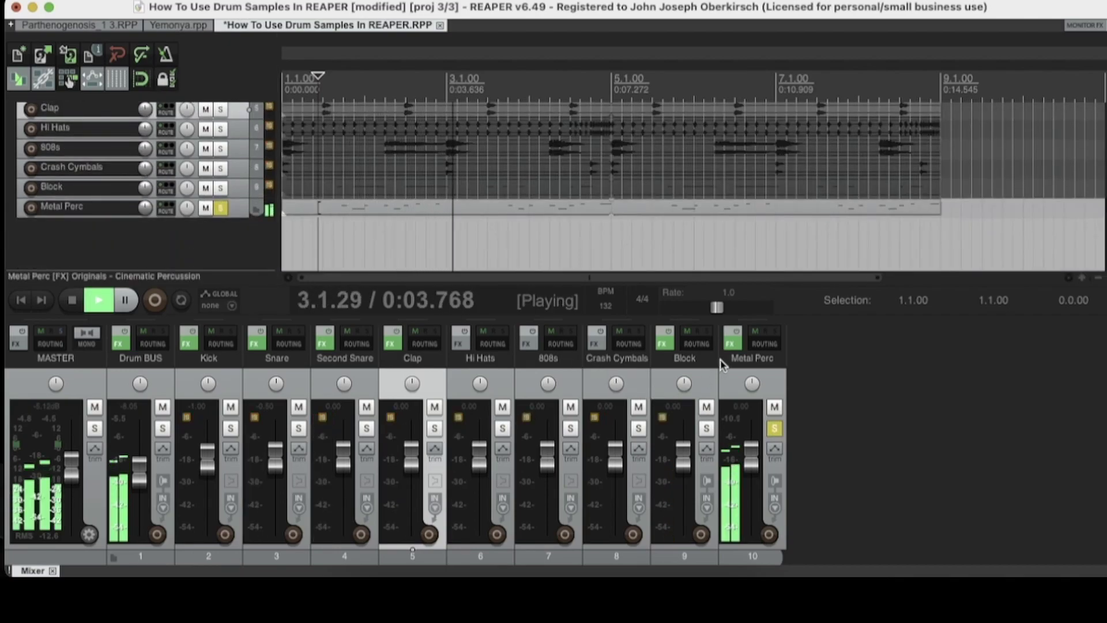
key(space)
click(775, 428)
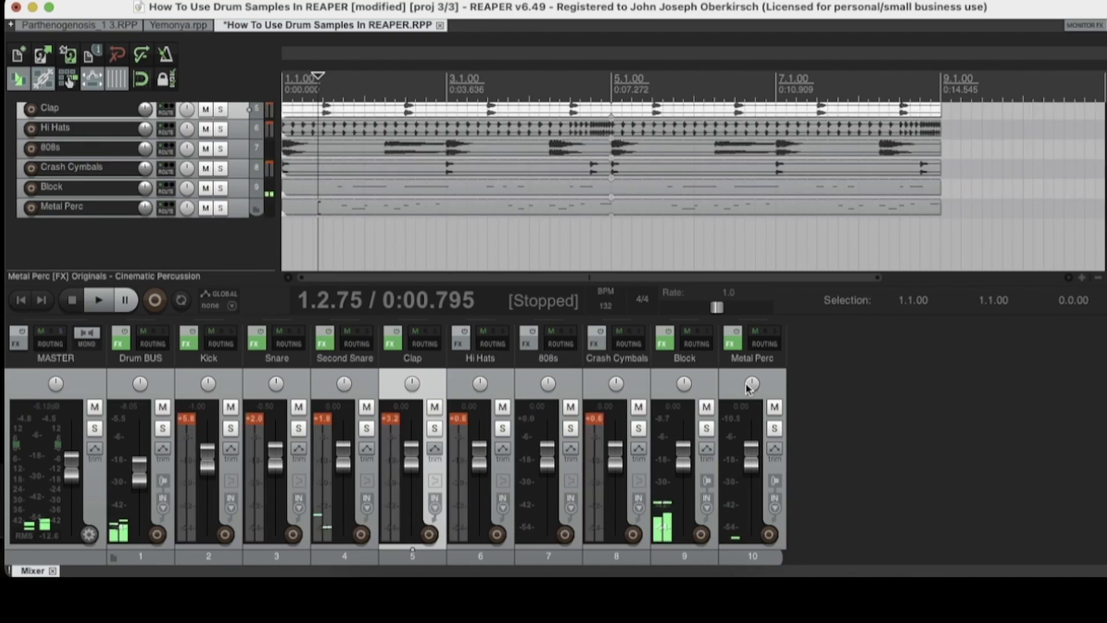
Add the JS: Transient-Driven Auto-Pan (Transmitter) effect to the Metal Perc track
click(733, 344)
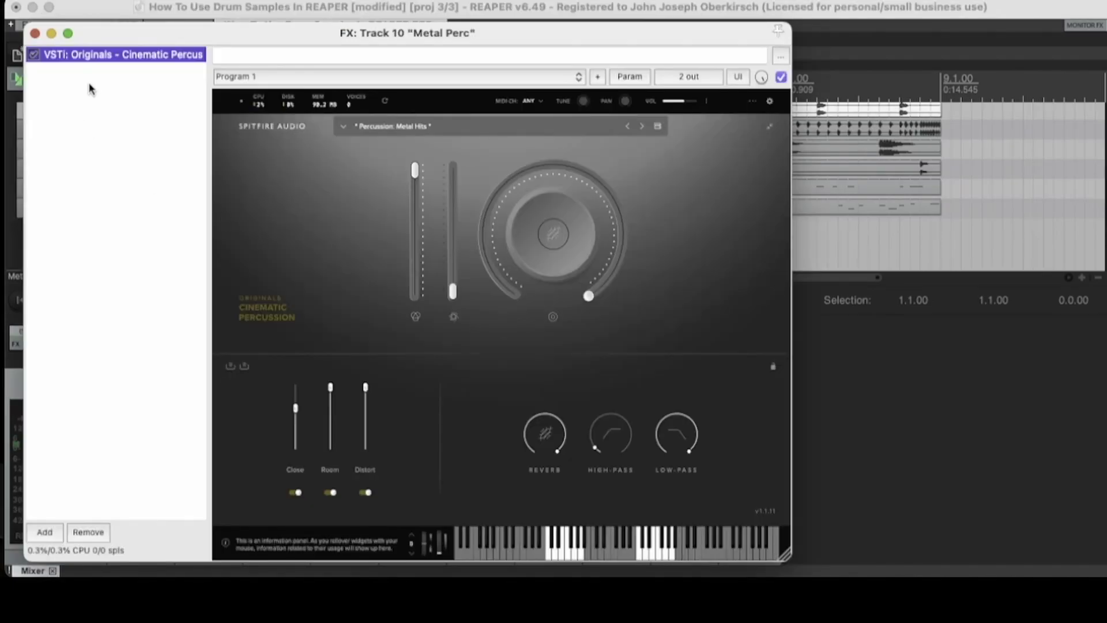
click(45, 532)
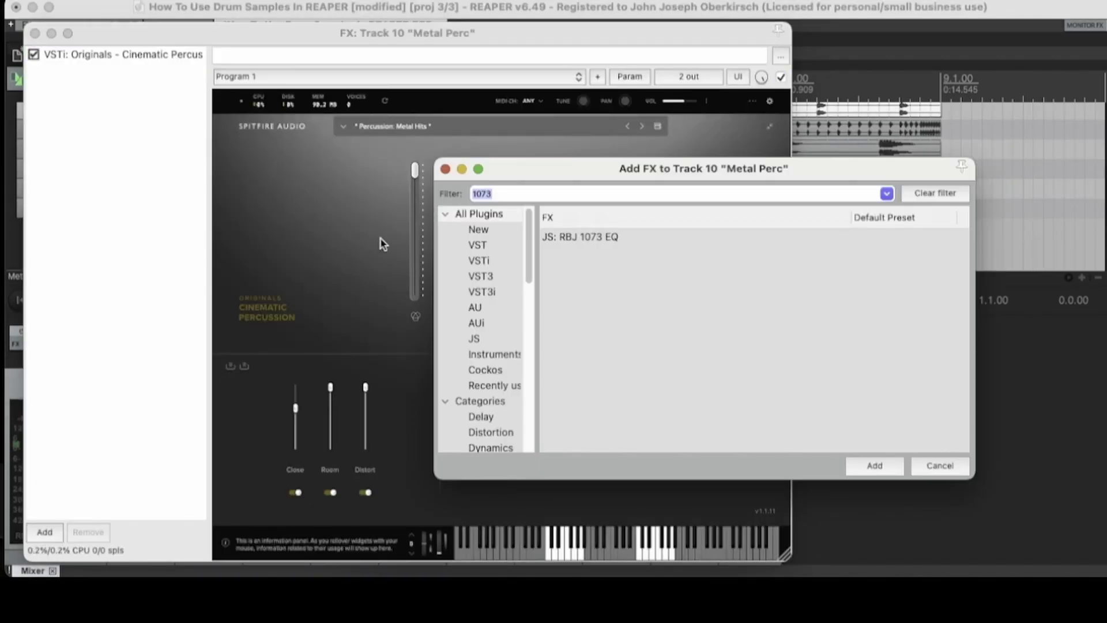
click(500, 195)
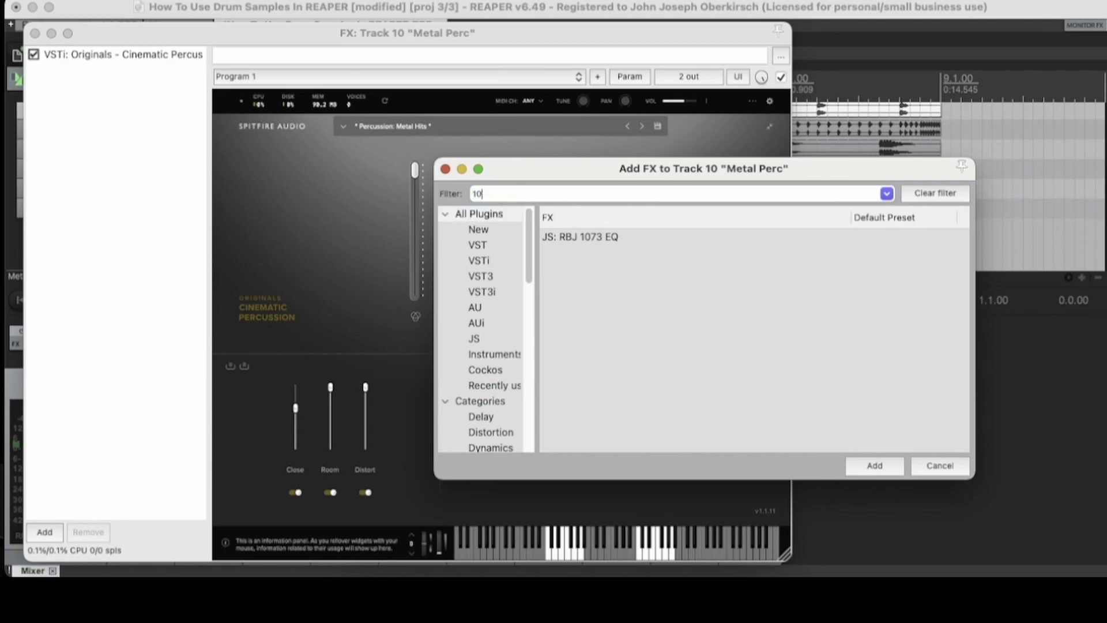
text(aut)
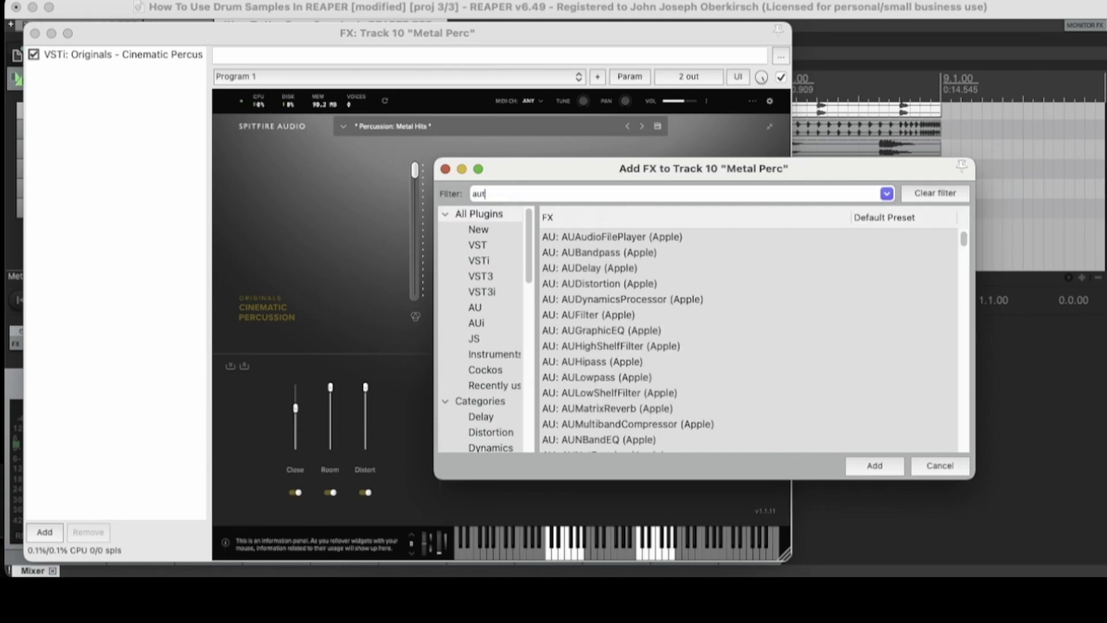
text(o)
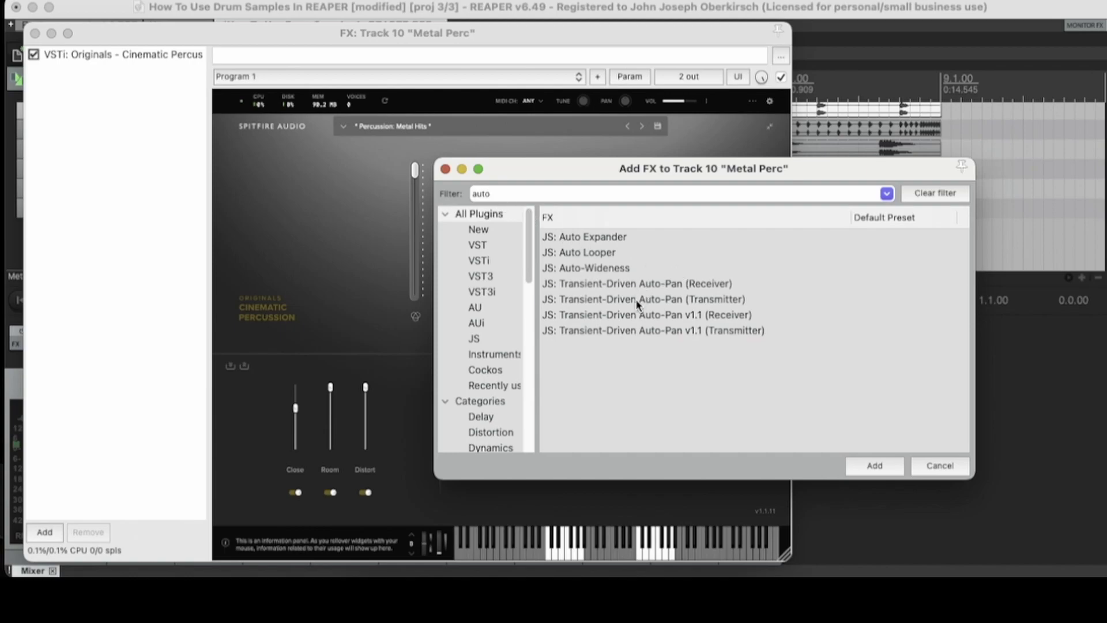
click(609, 300)
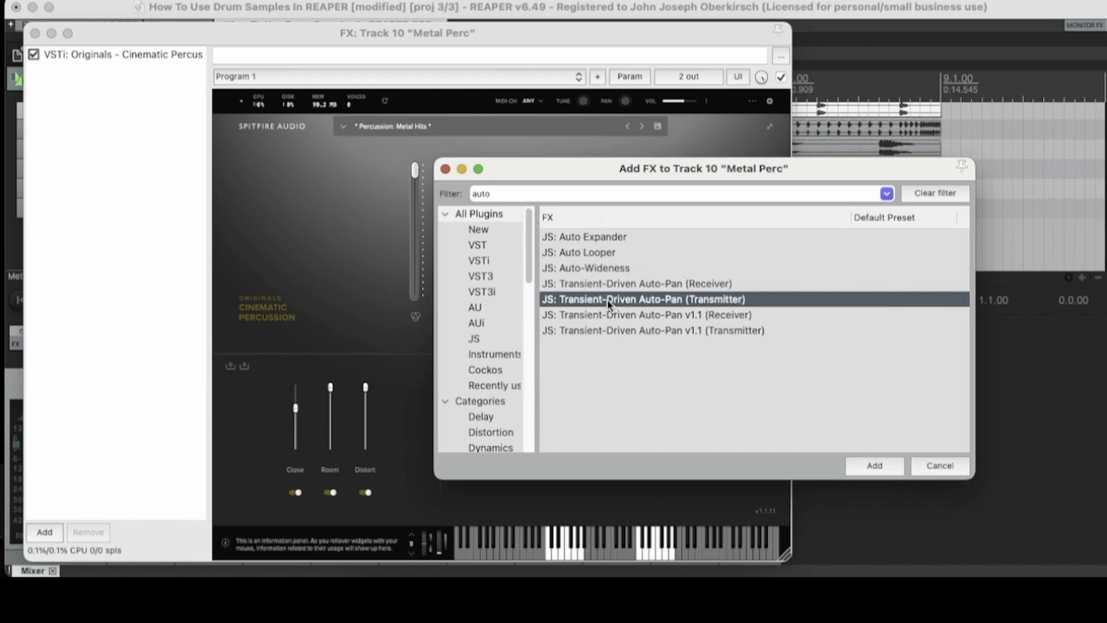
double_click(662, 300)
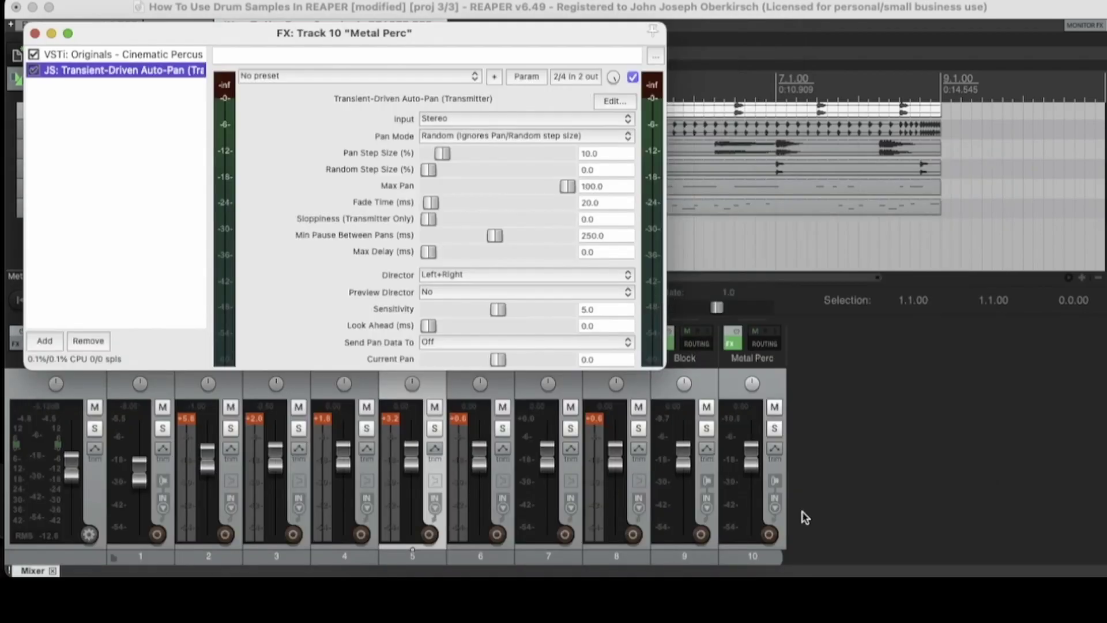
Solo the Metal Perc track, set the auto-pan's Pan Mode to Left to Right, and audition it
click(775, 428)
key(space)
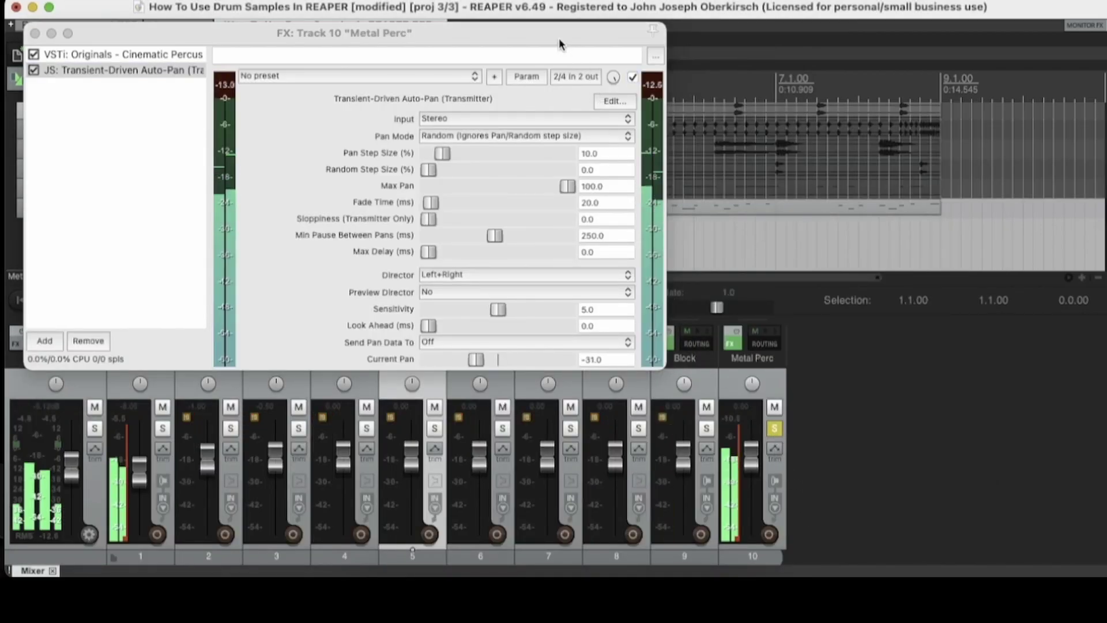
drag(553, 28, 742, 75)
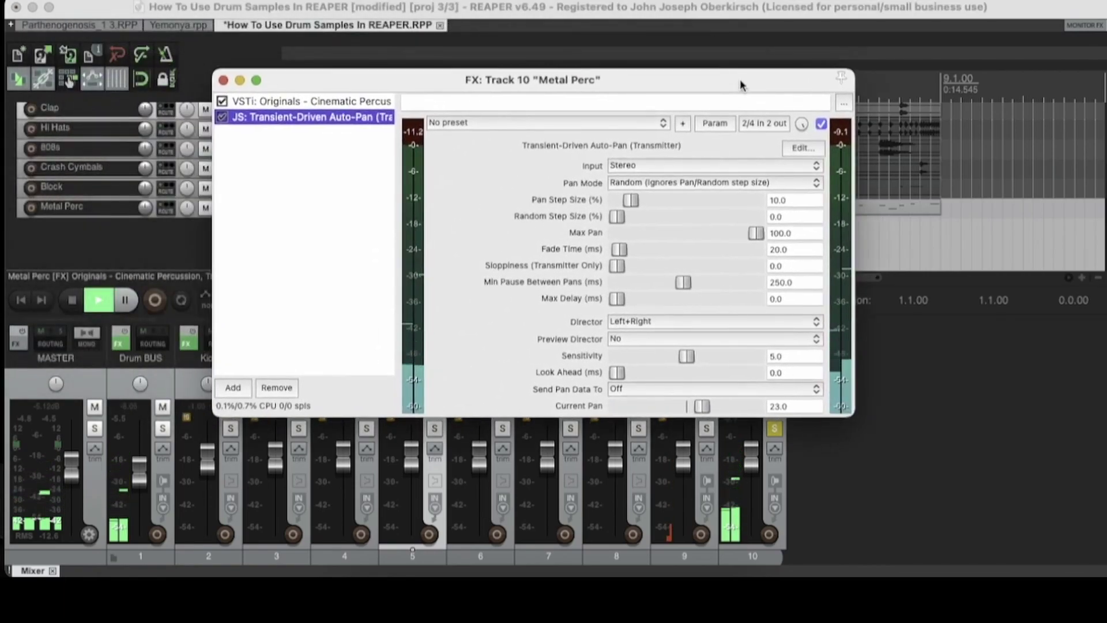
click(668, 184)
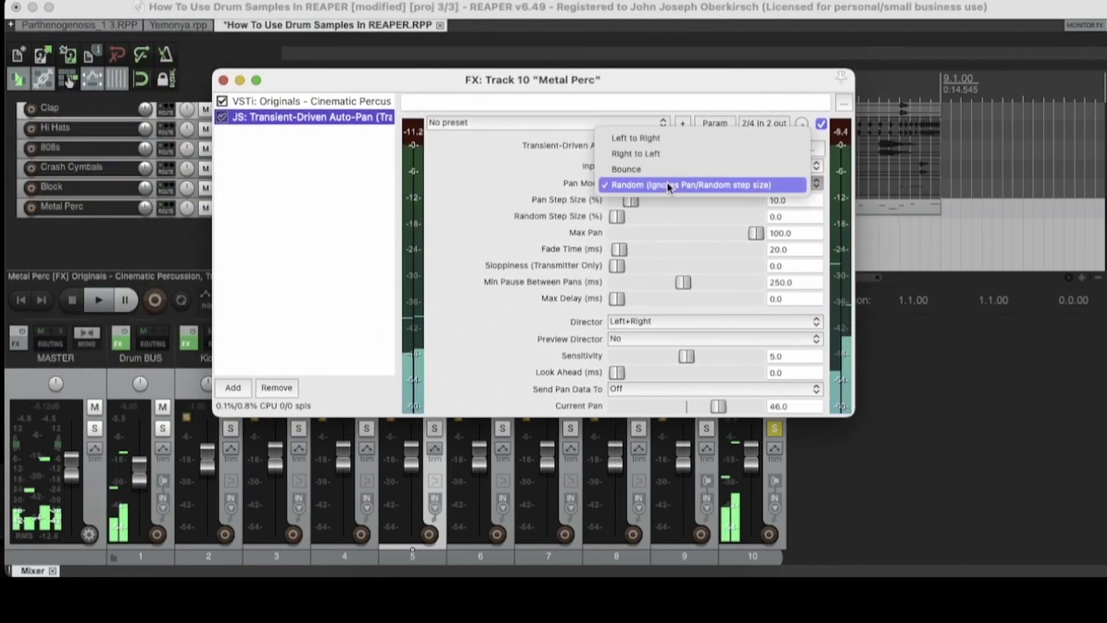
click(650, 138)
key(space)
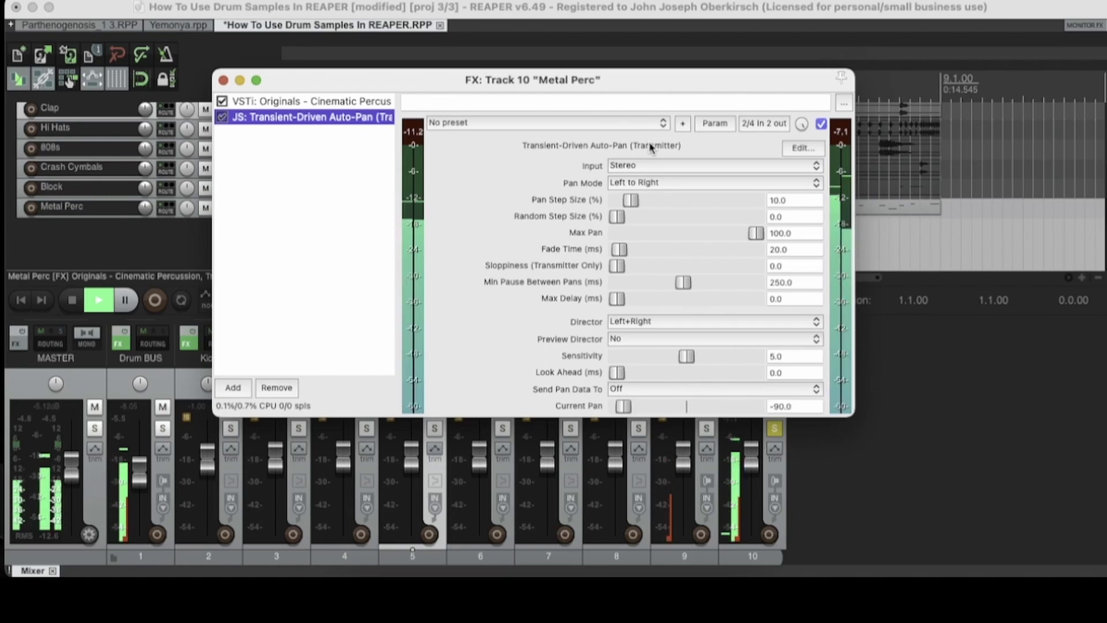
key(space)
Set the auto-pan's Pan Step Size to 30% and audition the soloed Metal Perc
drag(632, 202, 658, 221)
key(space)
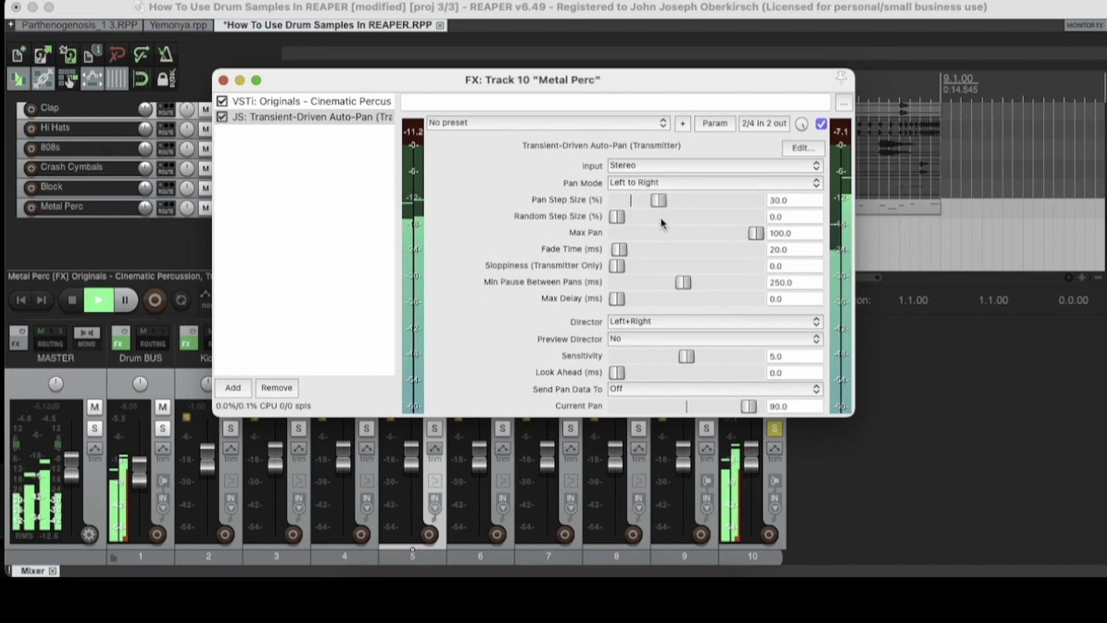
key(space)
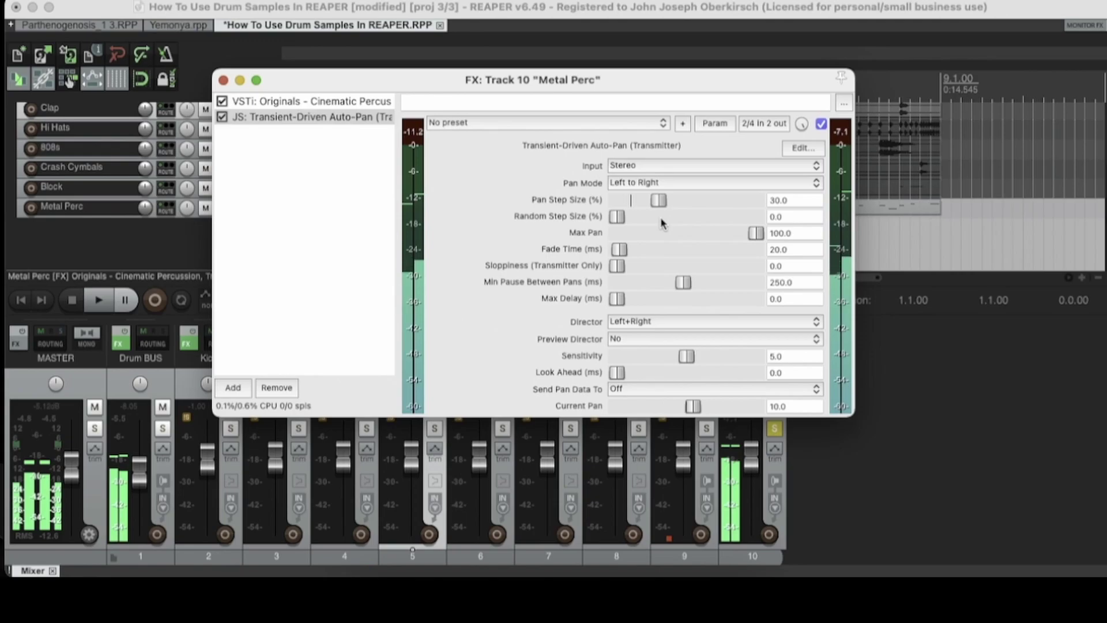
Audition the auto-pan with its Pan Step Size set to 50%, and close its effects window with Metal Perc unsoloed
click(655, 184)
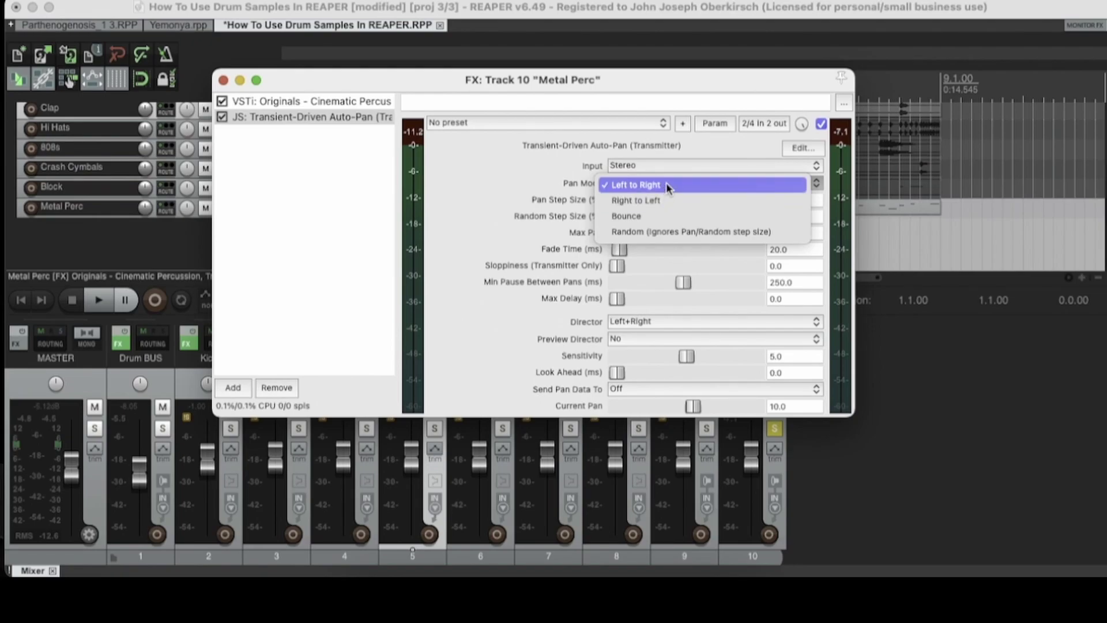
click(667, 183)
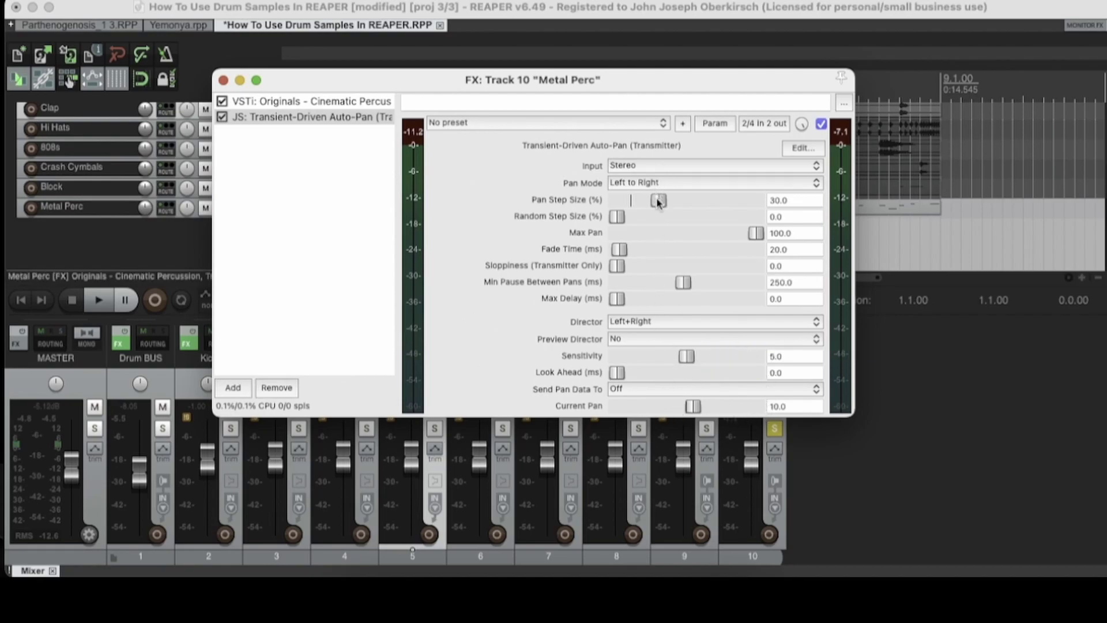
drag(676, 217, 684, 223)
key(space)
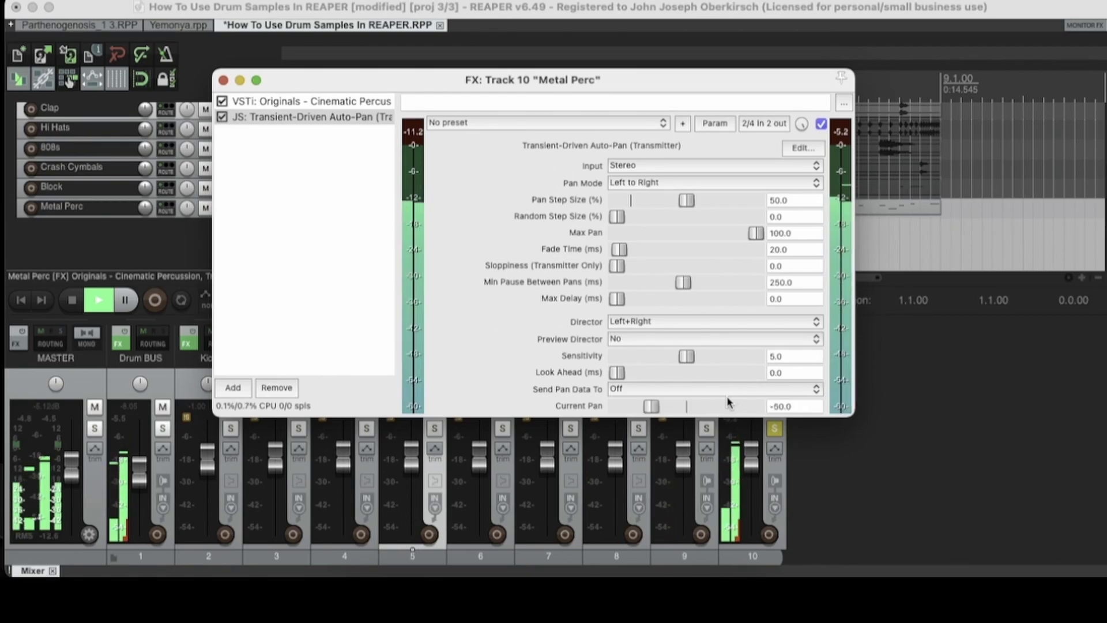
key(space)
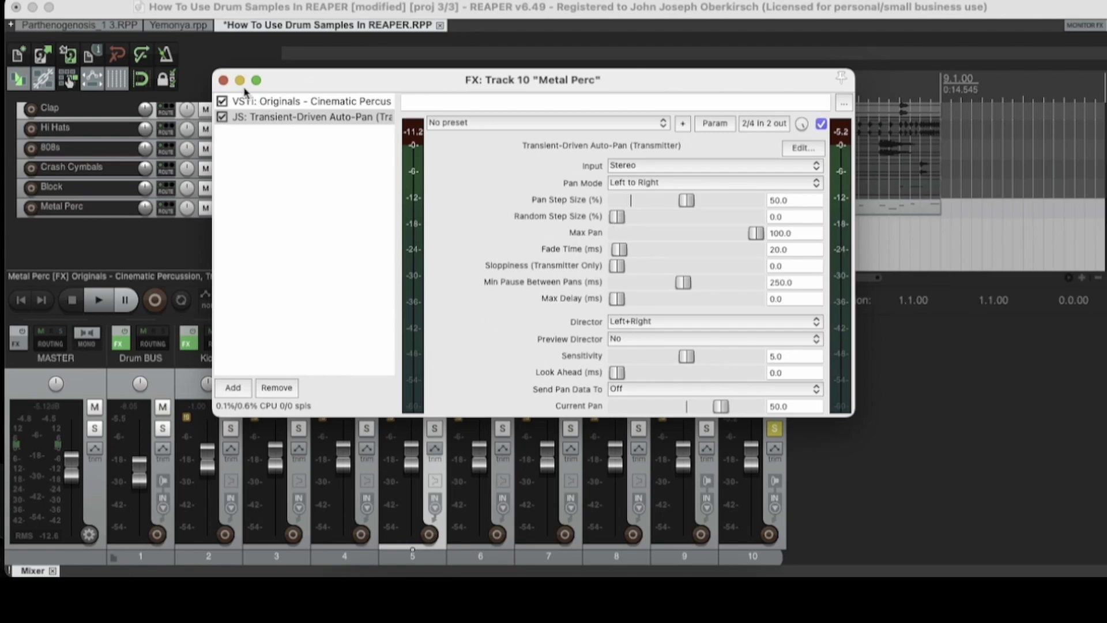
click(224, 80)
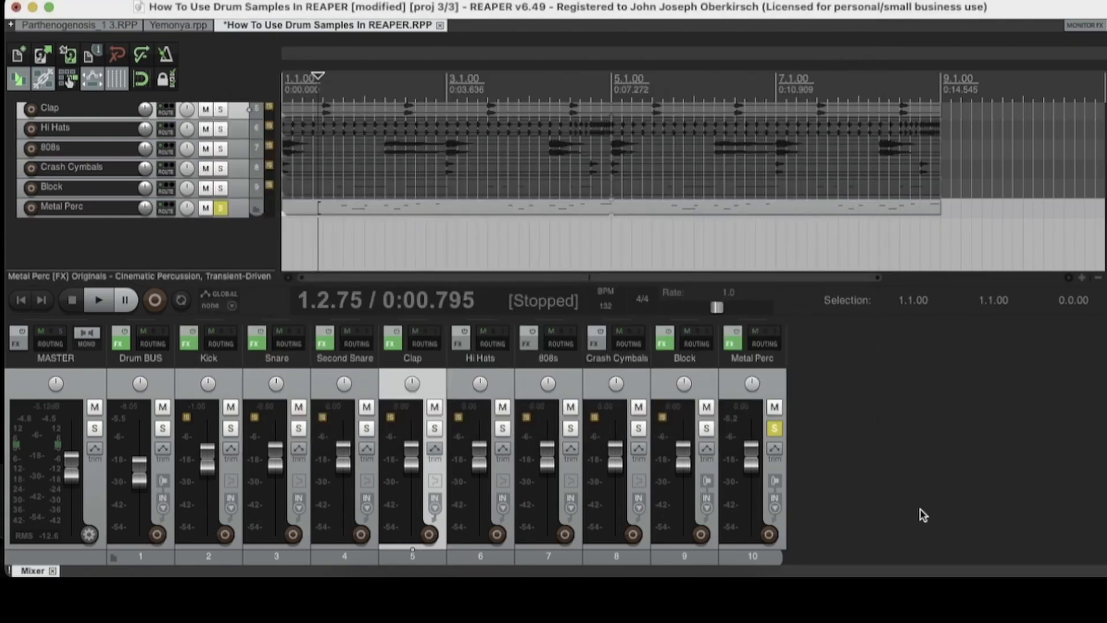
click(776, 429)
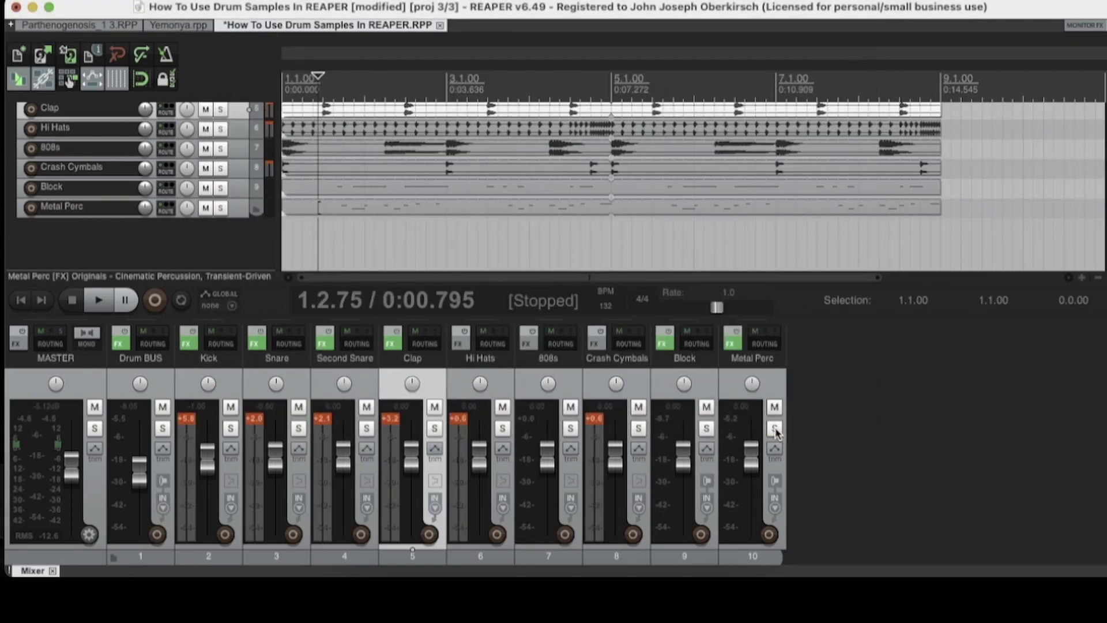
Add the VST: ReaVerb (Cockos) effect to the Metal Perc track after the auto-pan
click(733, 343)
click(243, 355)
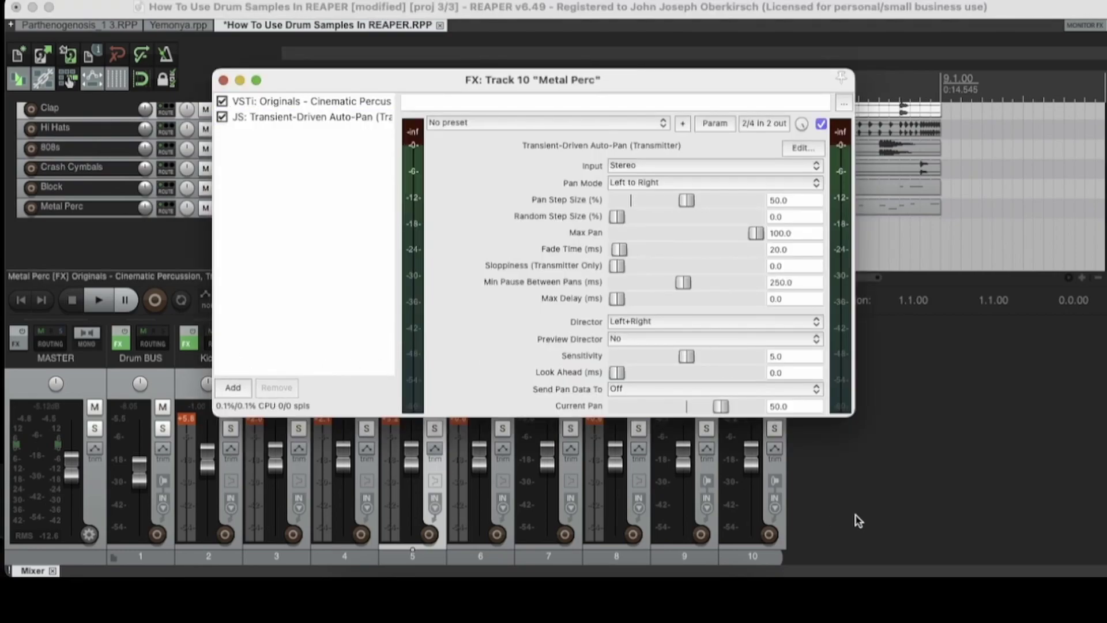
click(233, 388)
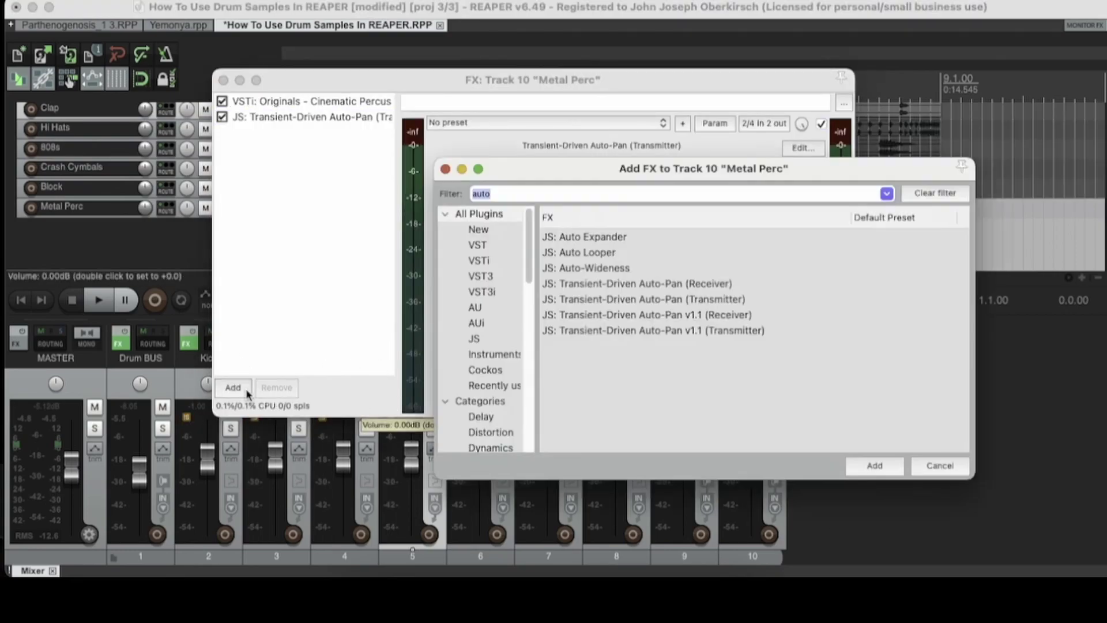
click(497, 196)
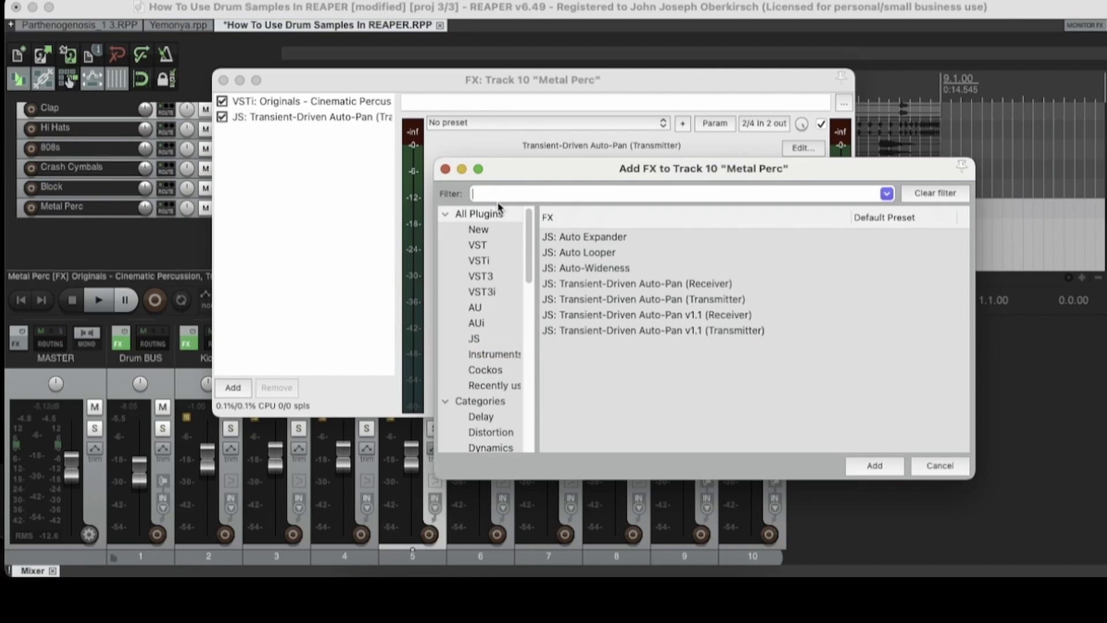
text(reapl)
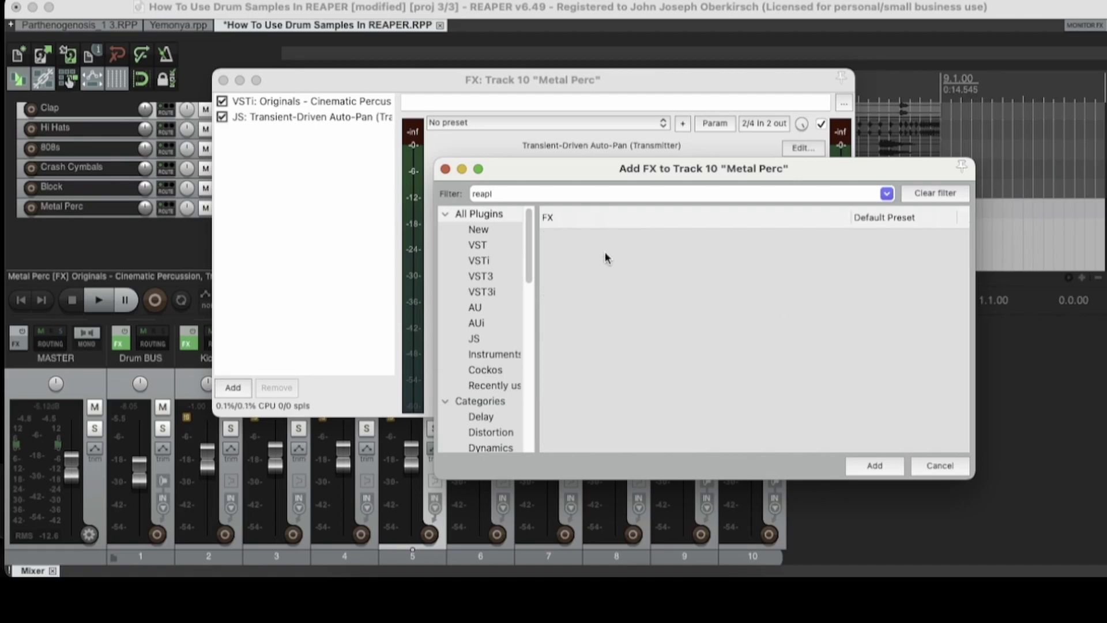
key(BackSpace)
key(BackSpace)
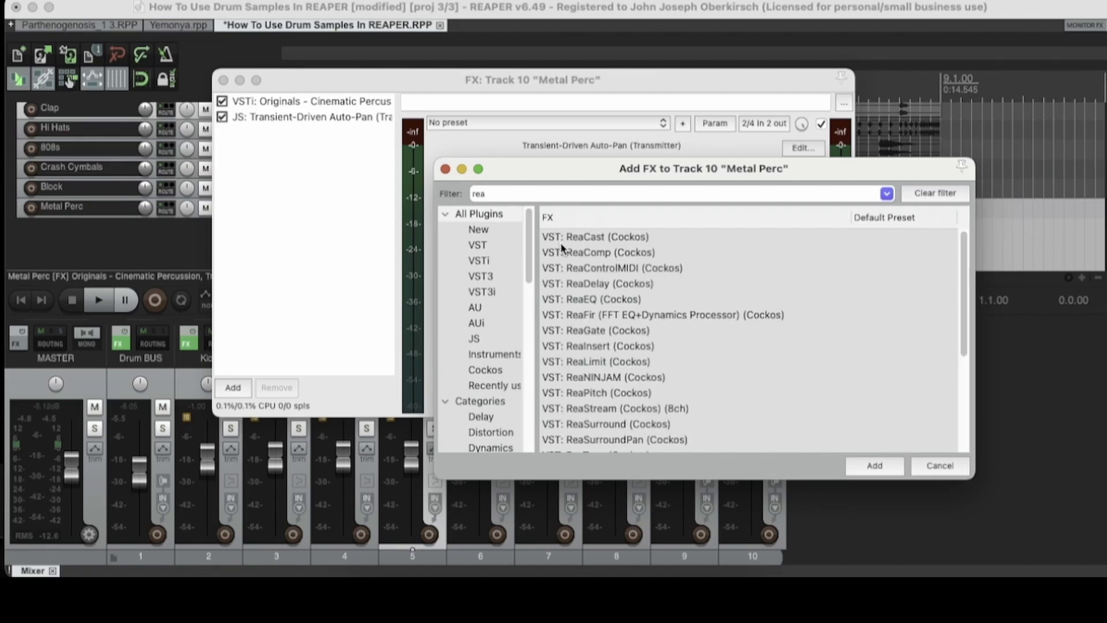
text(v)
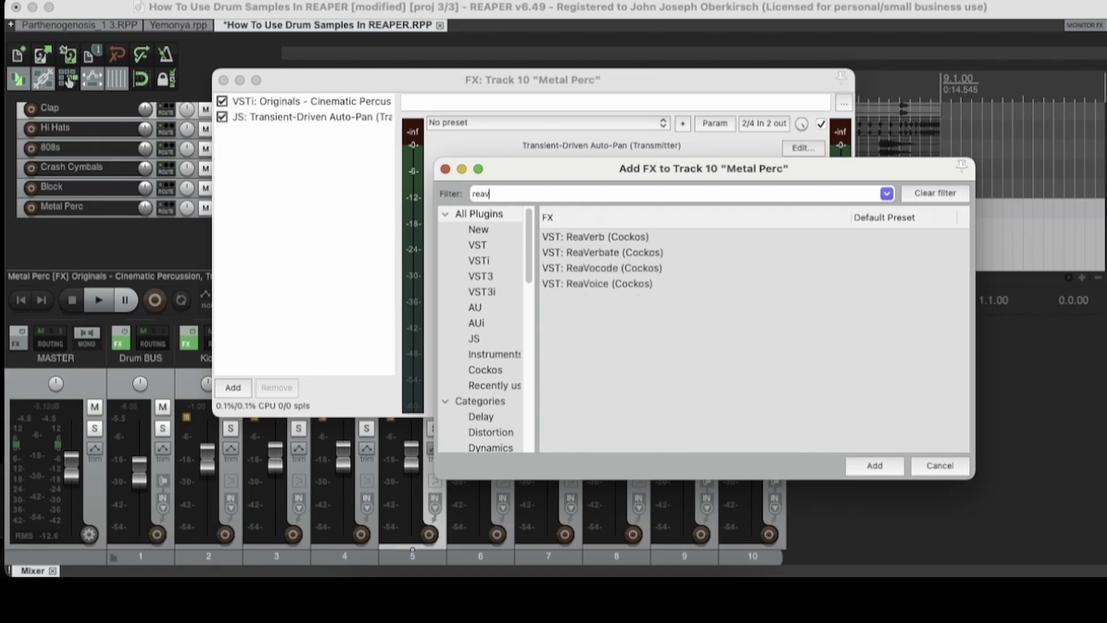
double_click(601, 236)
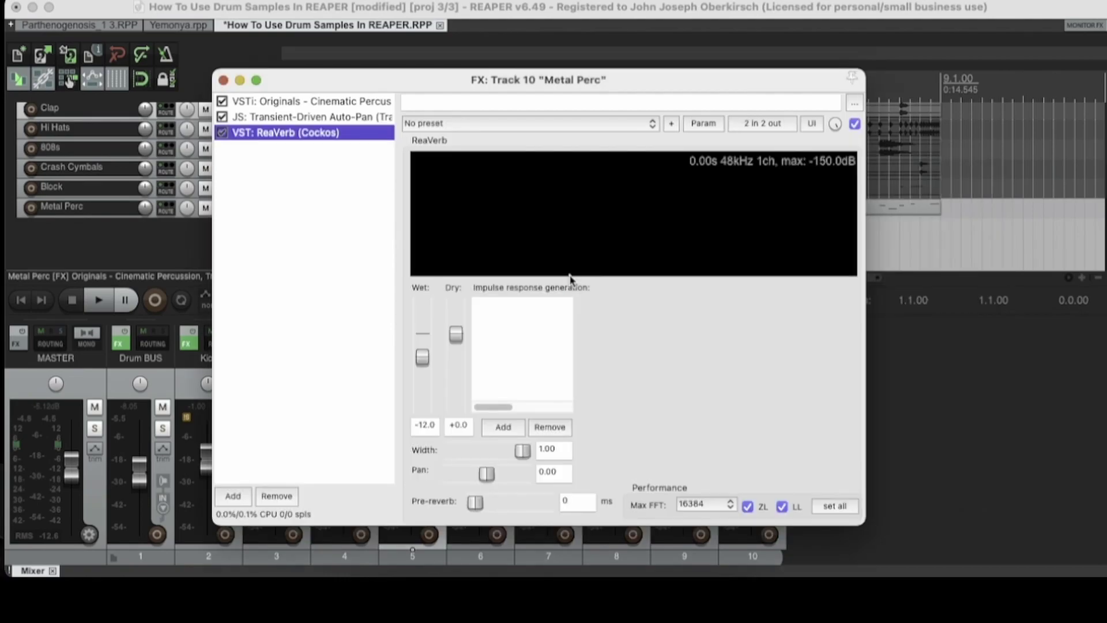
Load ReaVerb's sweetverbo preset and lower its Wet level to -18.6 during playback, and close the effects window
click(479, 127)
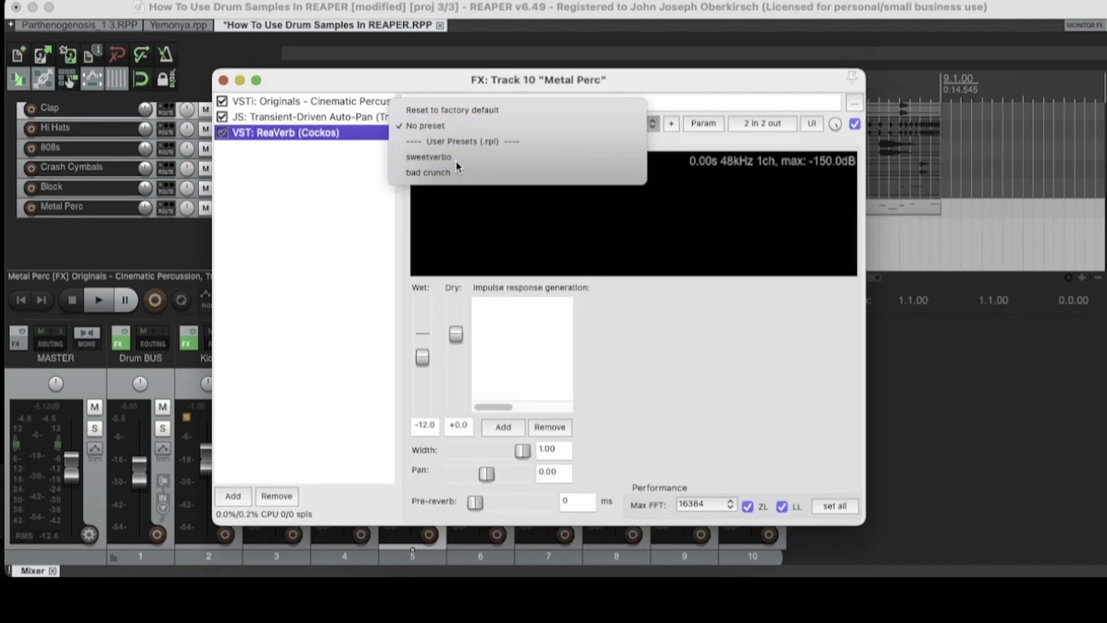
click(456, 161)
key(space)
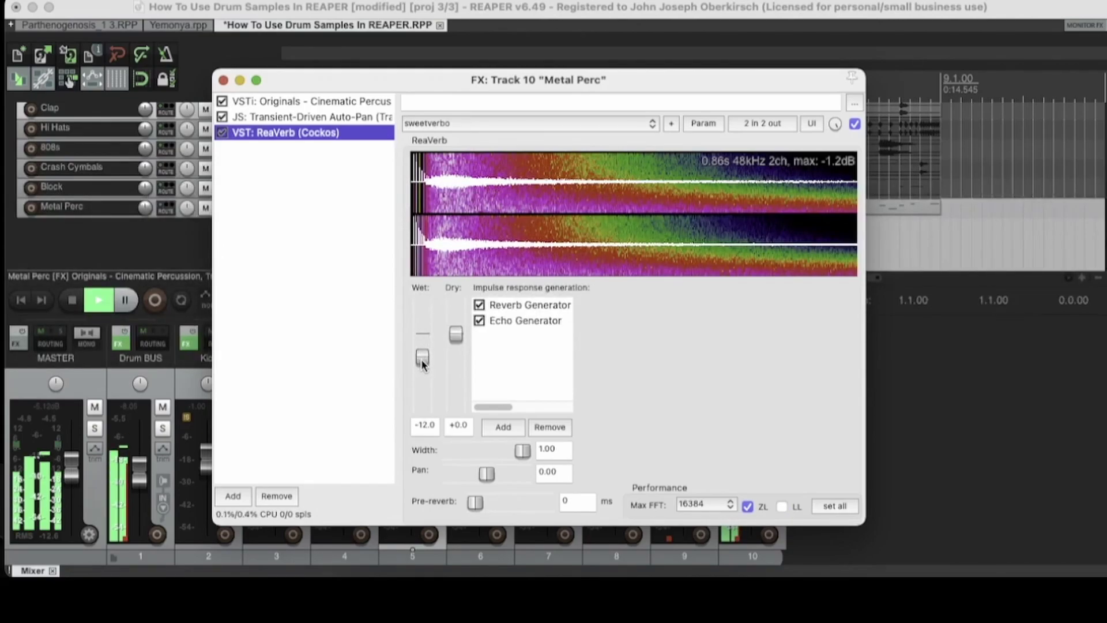
drag(421, 359, 428, 369)
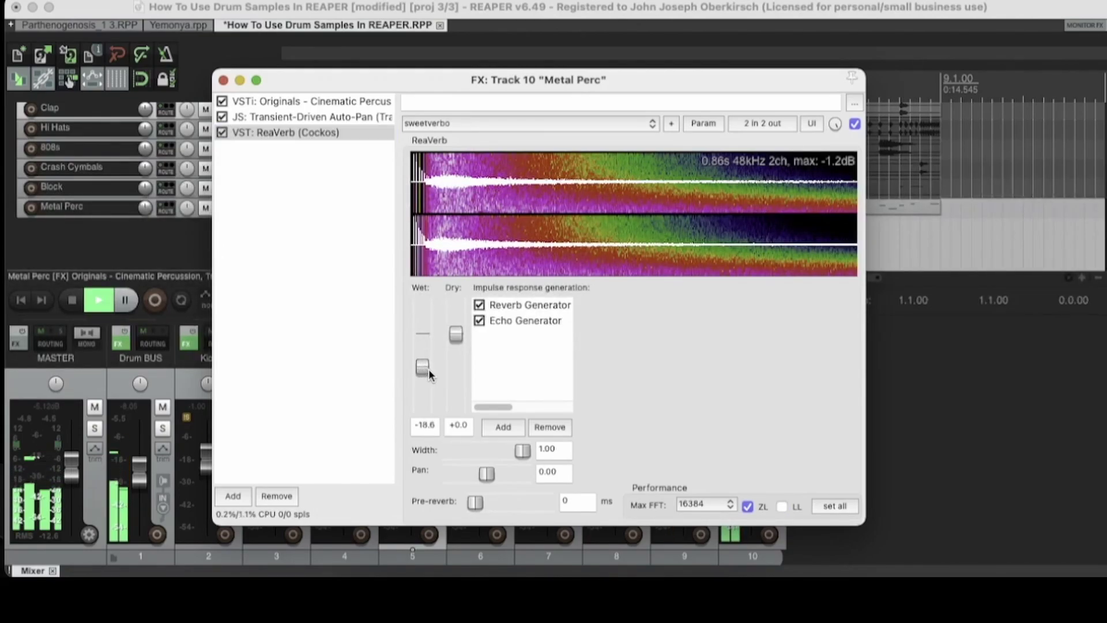
click(224, 80)
key(space)
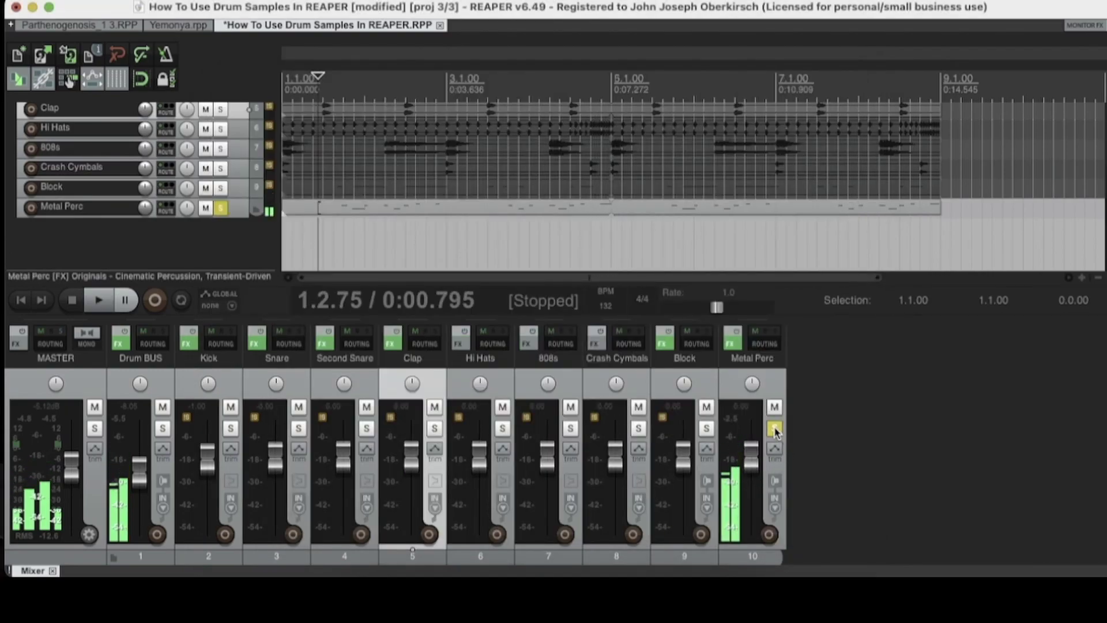
Unsolo Metal Perc and play the full drum mix from the start of the project
click(775, 428)
click(294, 173)
key(space)
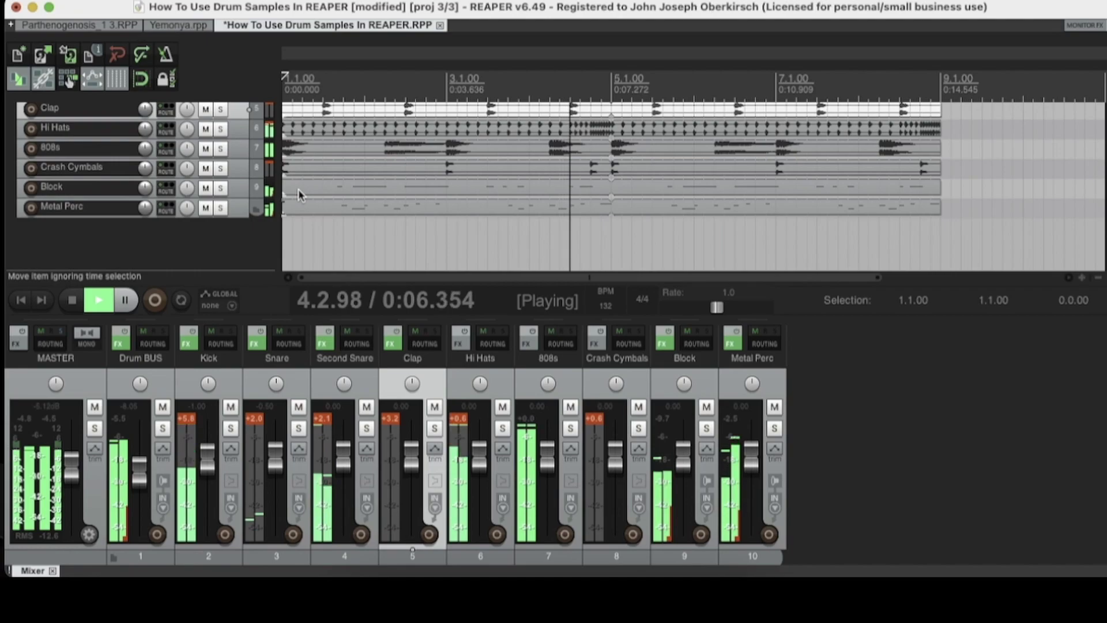
key(space)
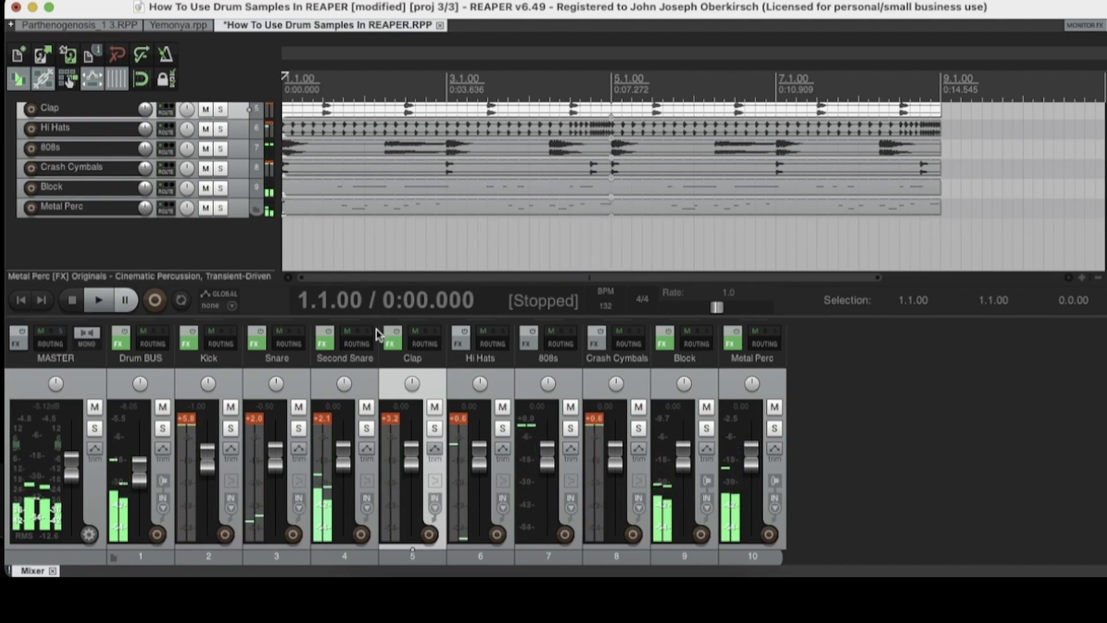
Solo the Second Snare and Metal Perc tracks together
click(367, 428)
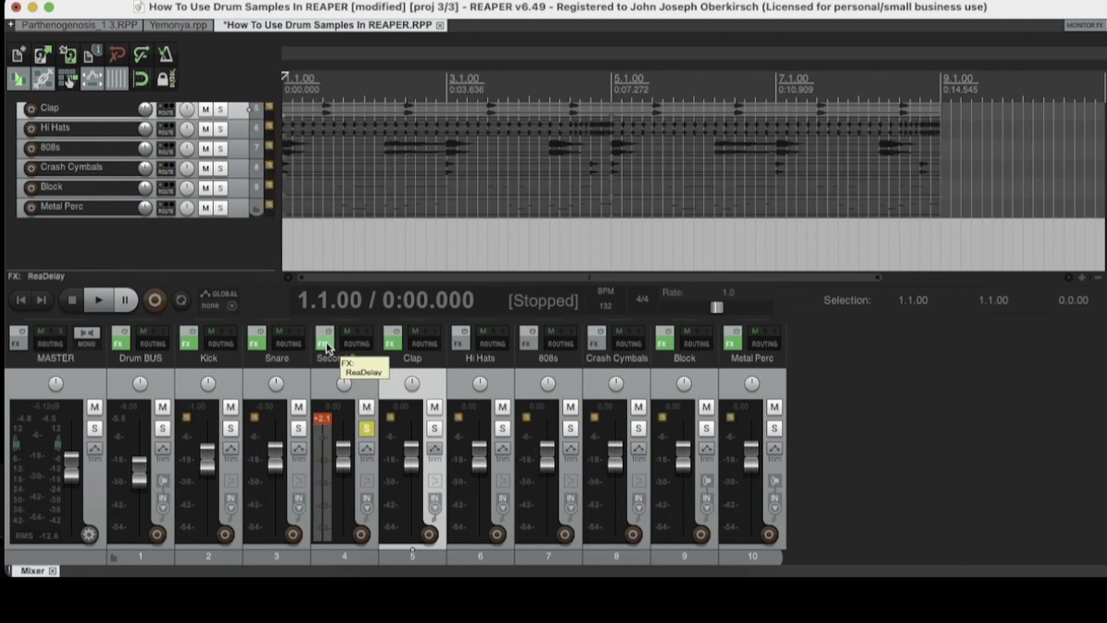
click(774, 429)
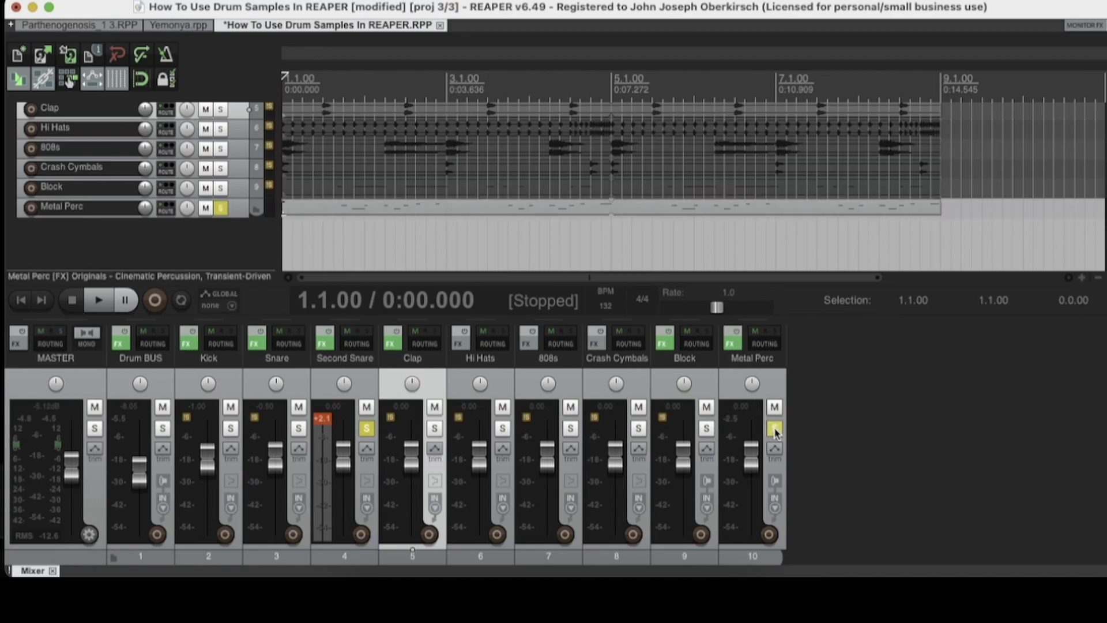
scroll(249, 225, up, 3)
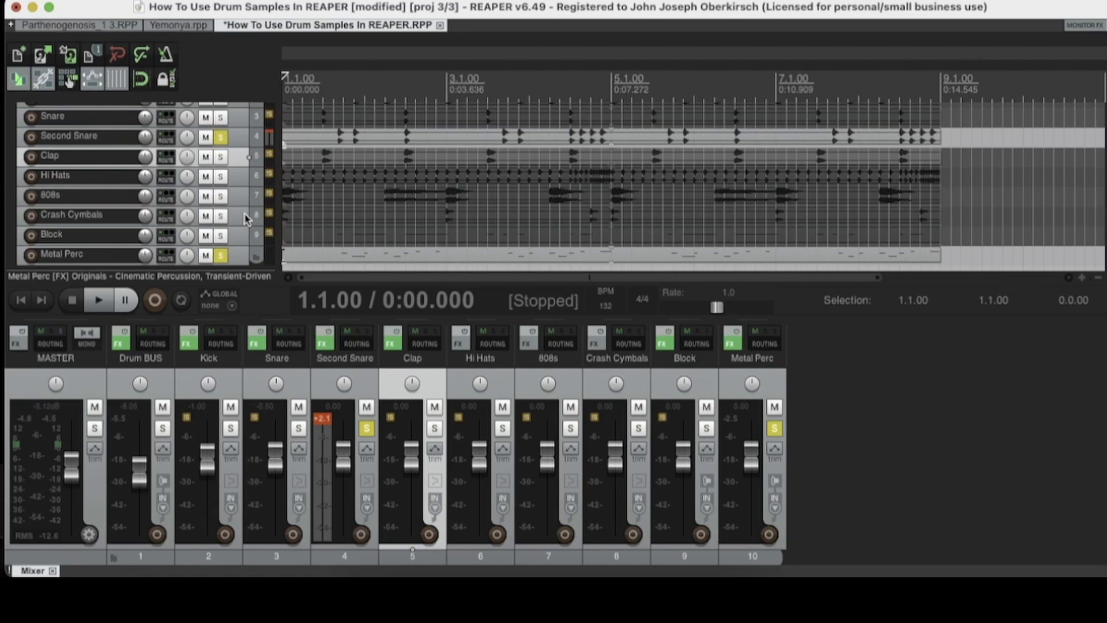
Play the soloed Second Snare and Metal Perc tracks from the project start, stop playback, and unsolo both tracks
key(space)
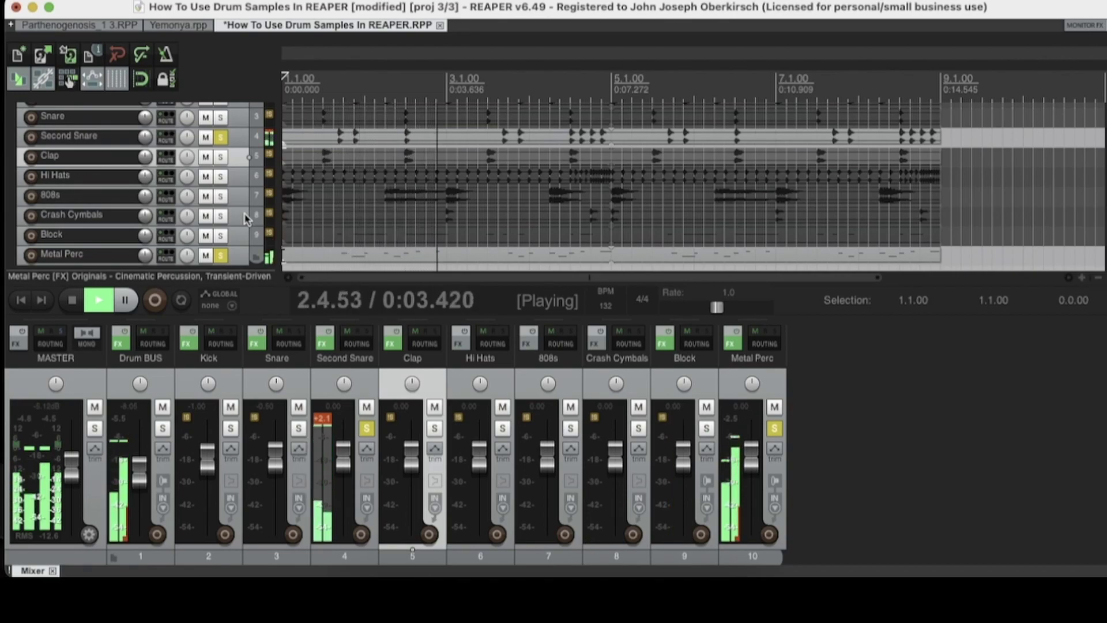
key(space)
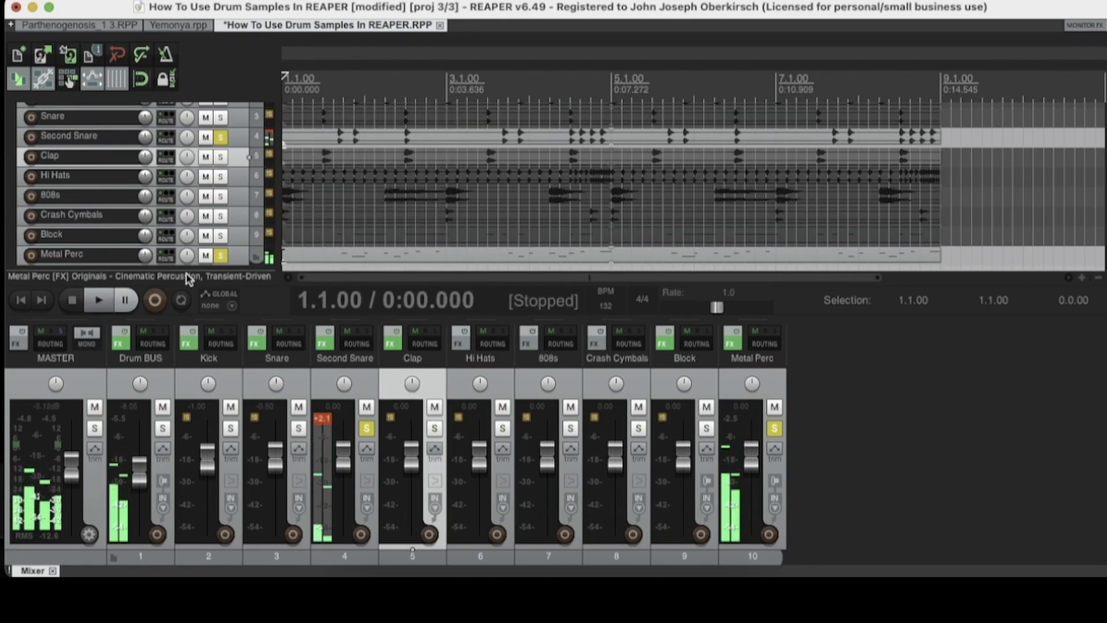
click(367, 428)
click(775, 429)
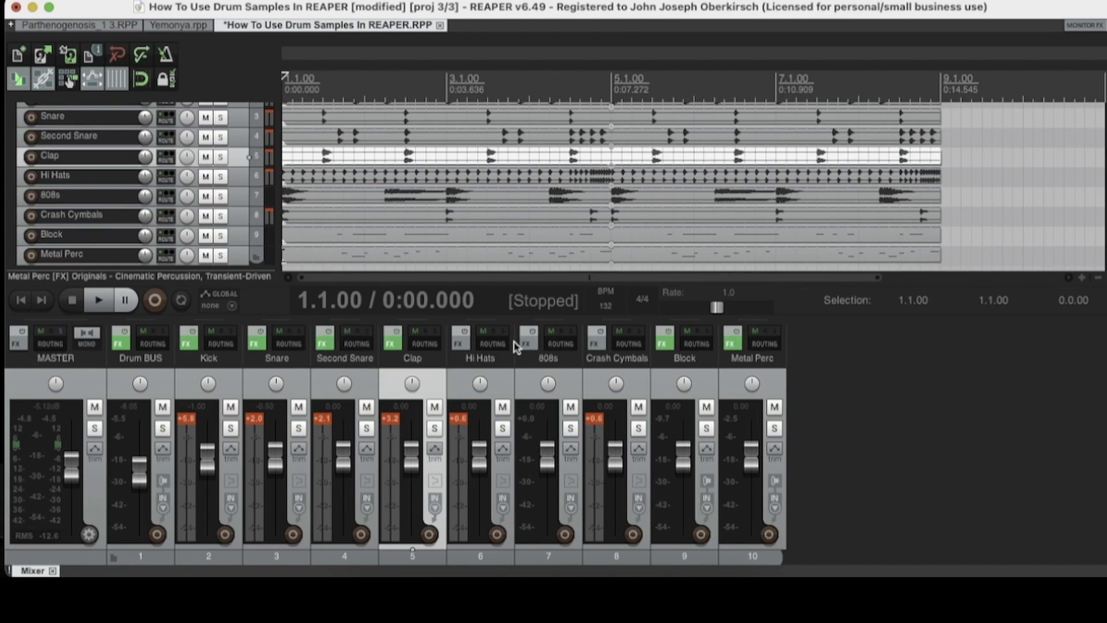
Examine the available JS and Cockos plug-ins for the Hi Hats track, and close the effects windows without adding one
click(460, 340)
click(65, 285)
click(63, 316)
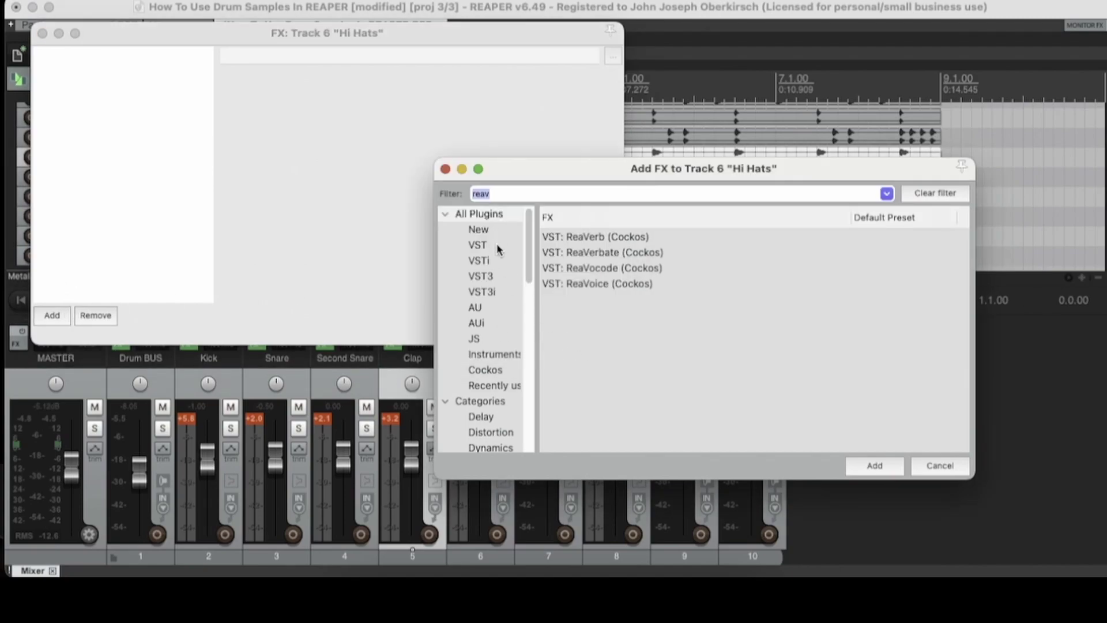
click(474, 215)
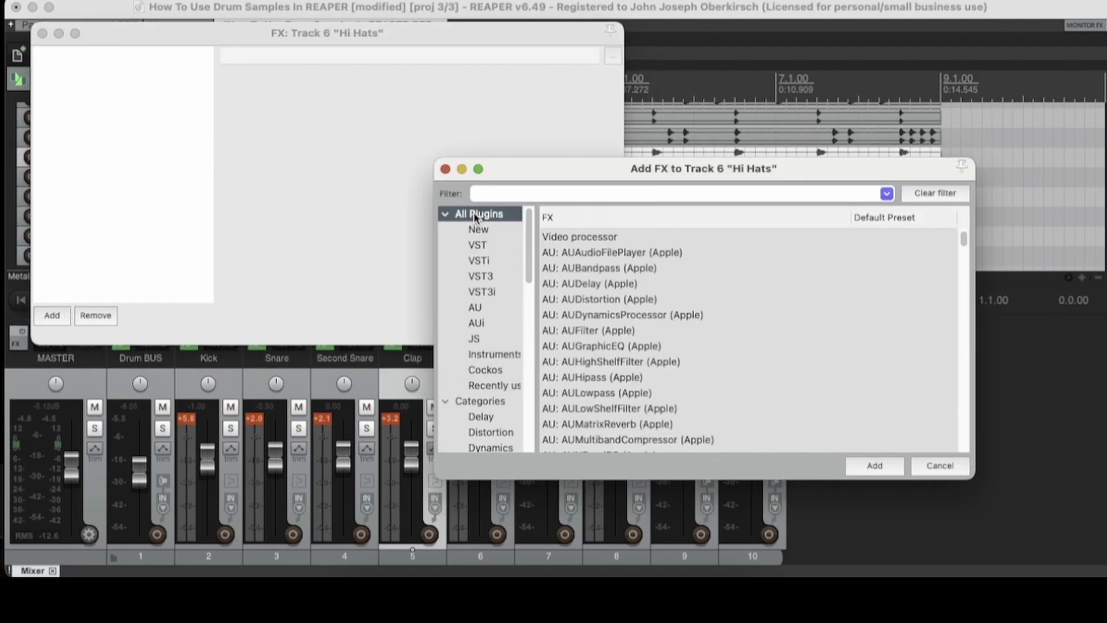
click(476, 339)
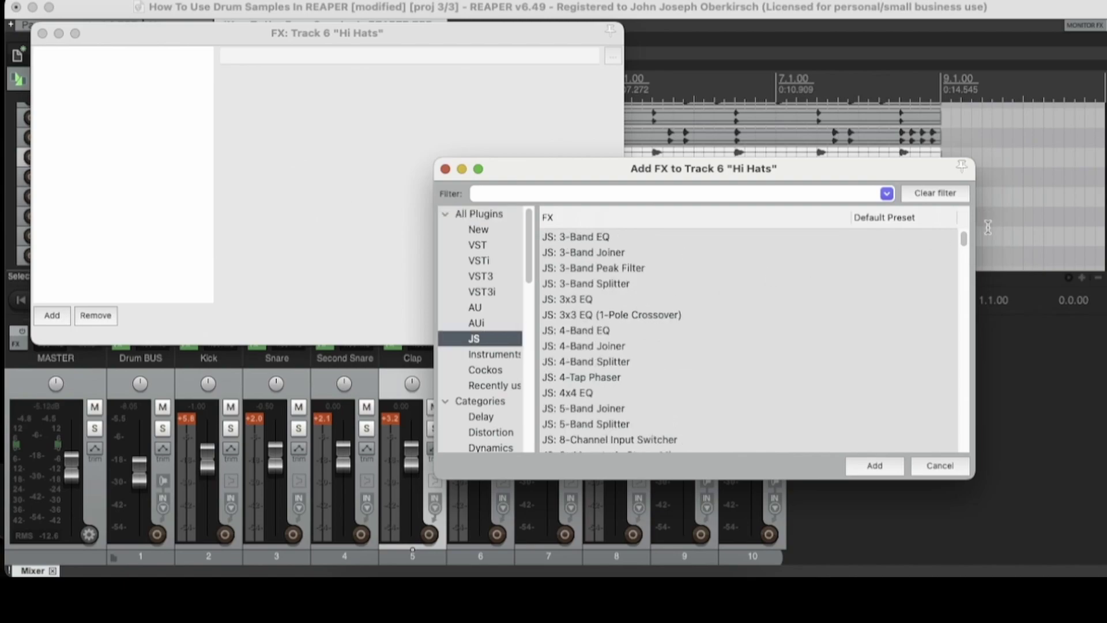
drag(965, 238, 950, 456)
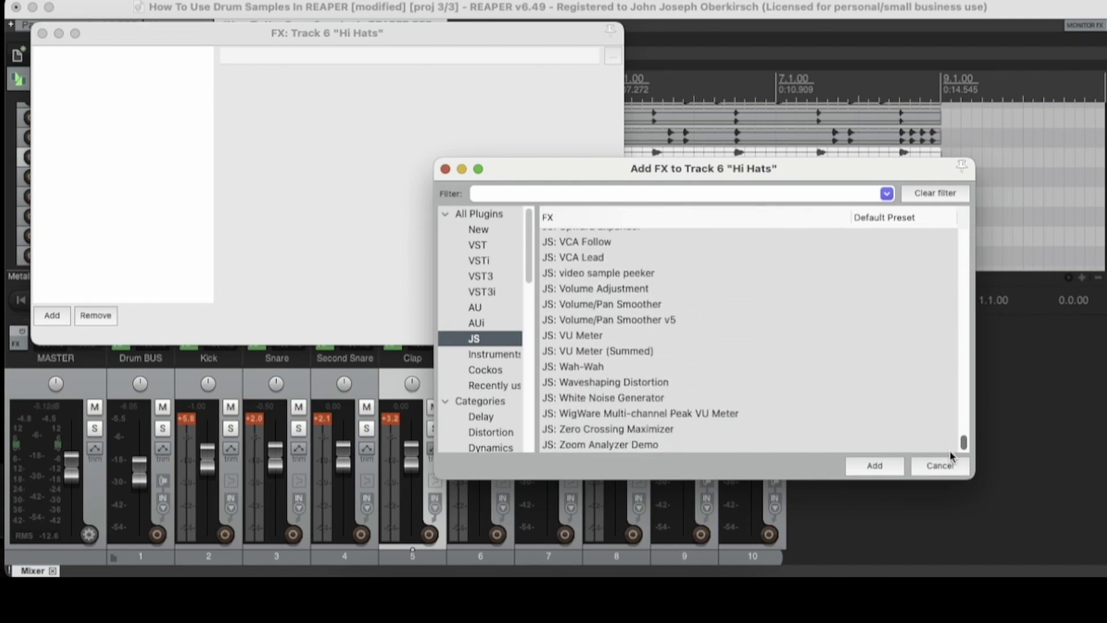
click(478, 372)
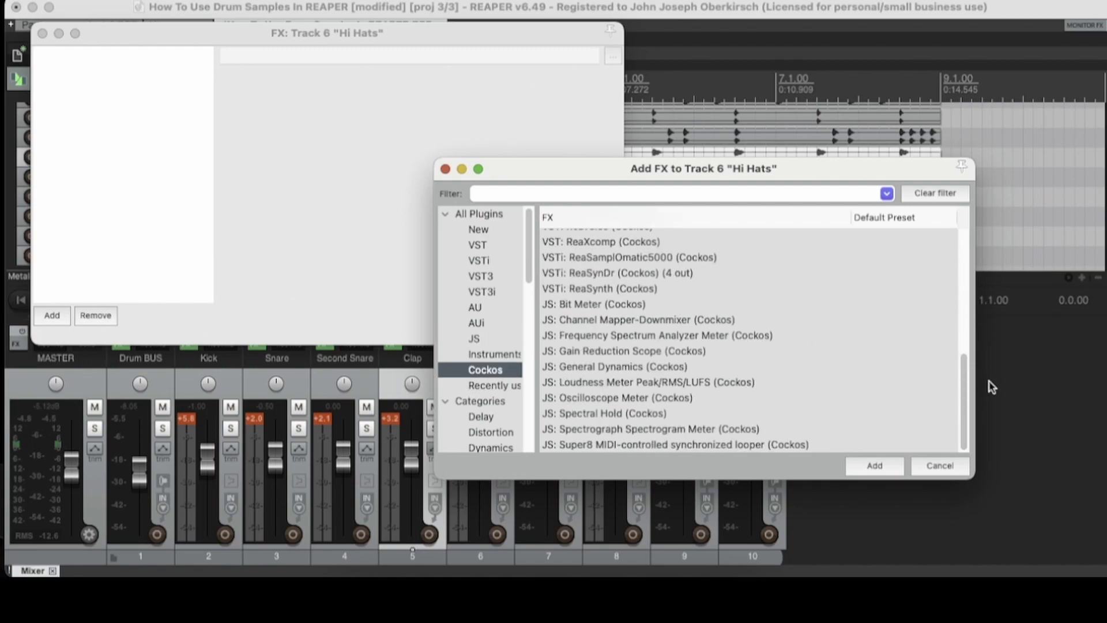
mouse_move(964, 386)
mouse_down()
mouse_move(942, 293)
mouse_move(946, 261)
mouse_move(957, 397)
mouse_up()
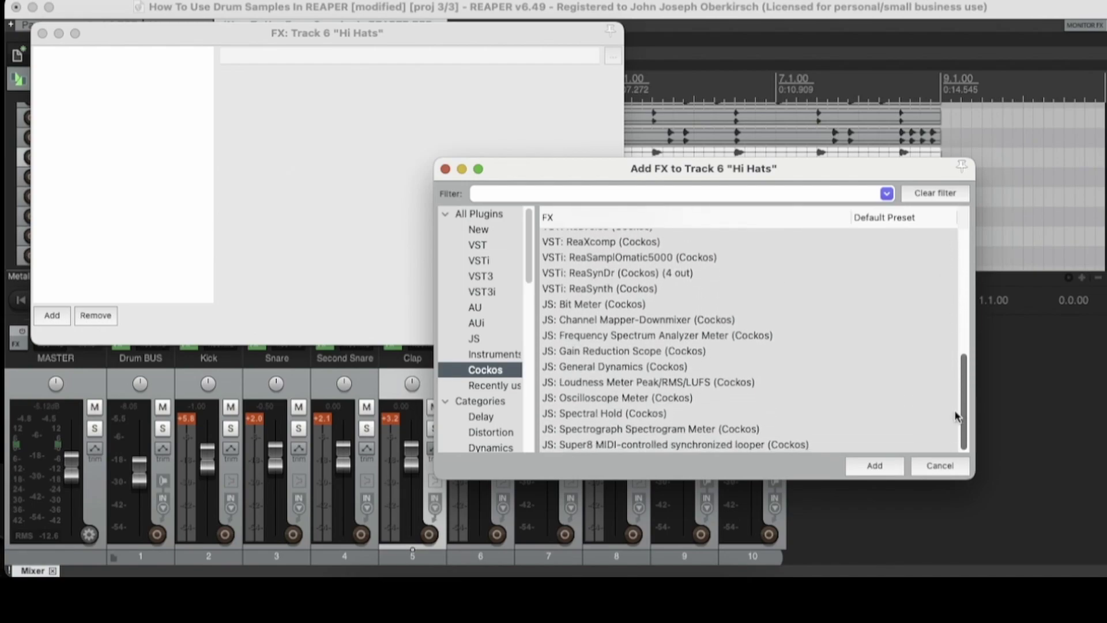
click(485, 341)
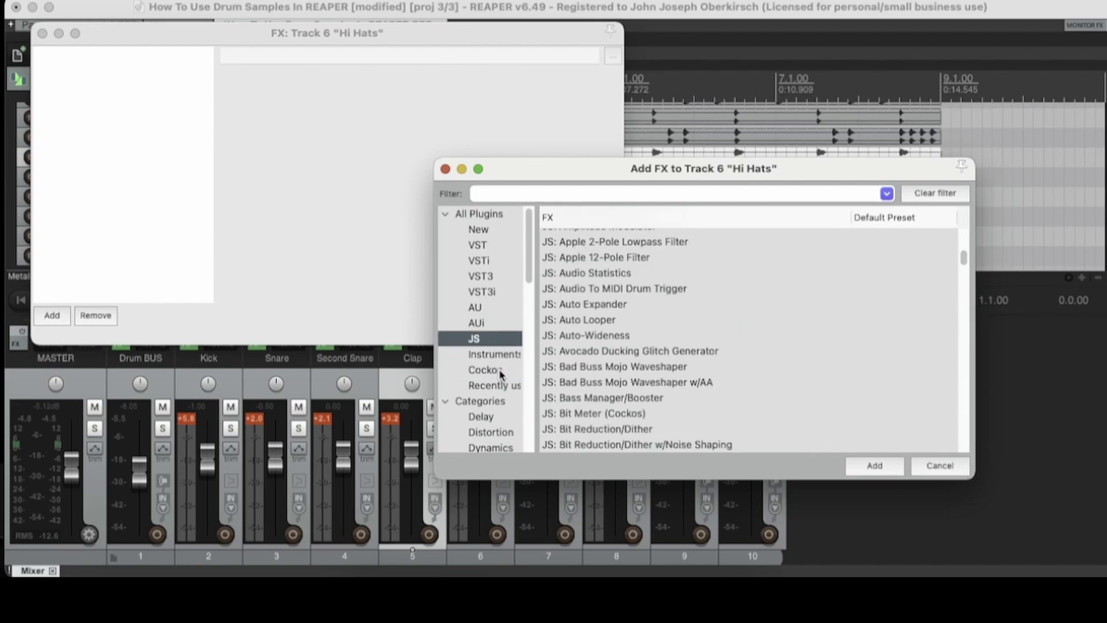
click(446, 169)
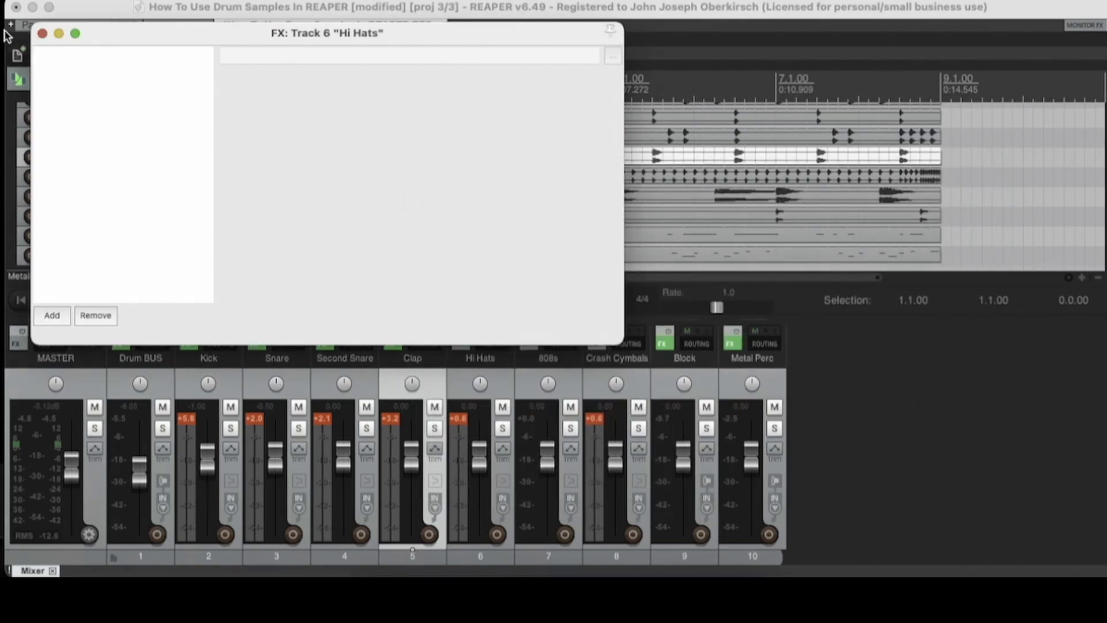
click(43, 34)
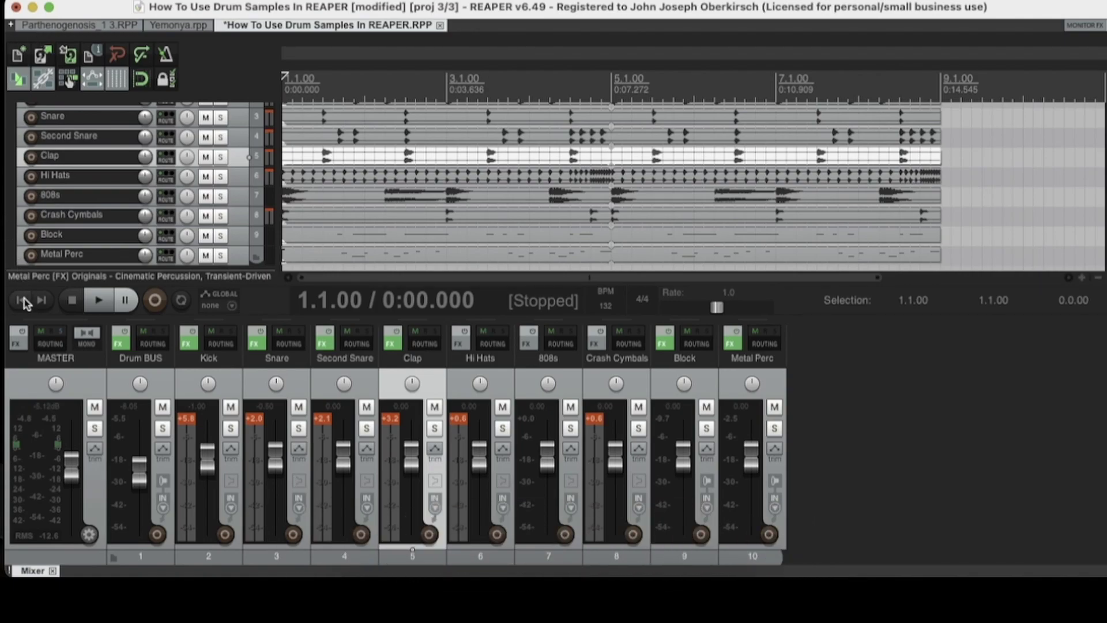
Play the full drum mix from the start of the project with all tracks unsoloed
click(94, 300)
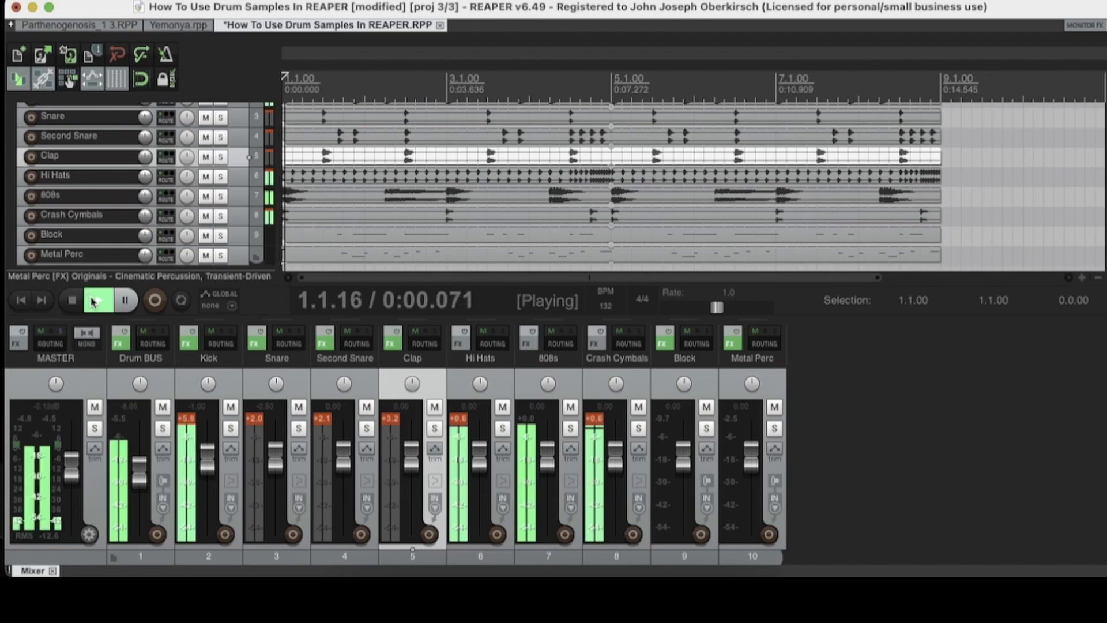